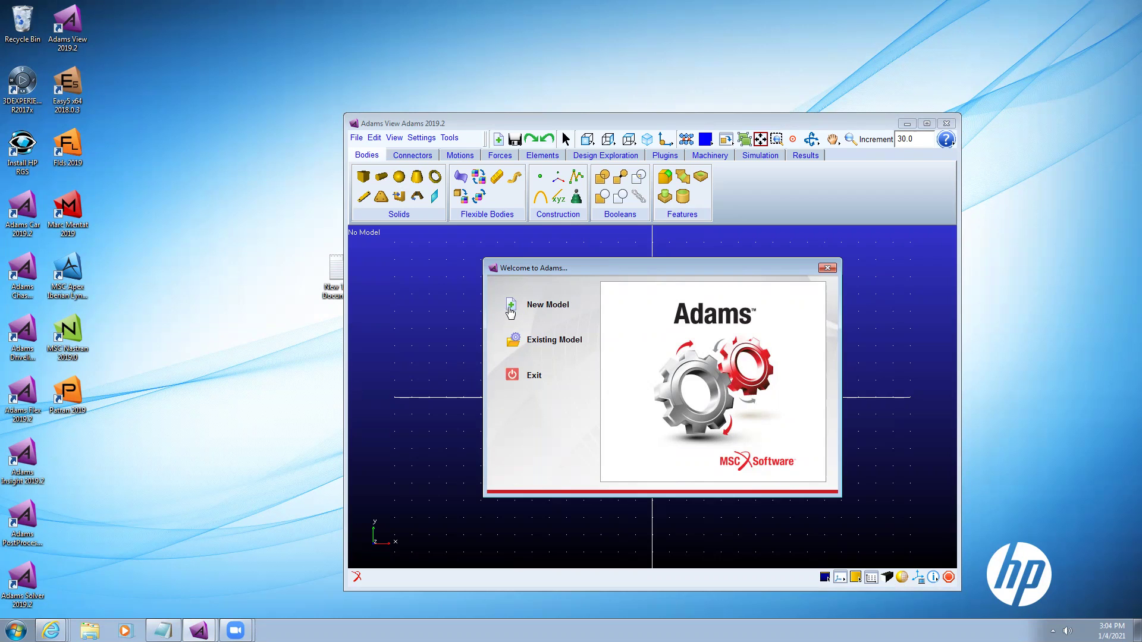
Step: Start a new model and name it Simple_Belt_Analysis_1
left_click(510, 308)
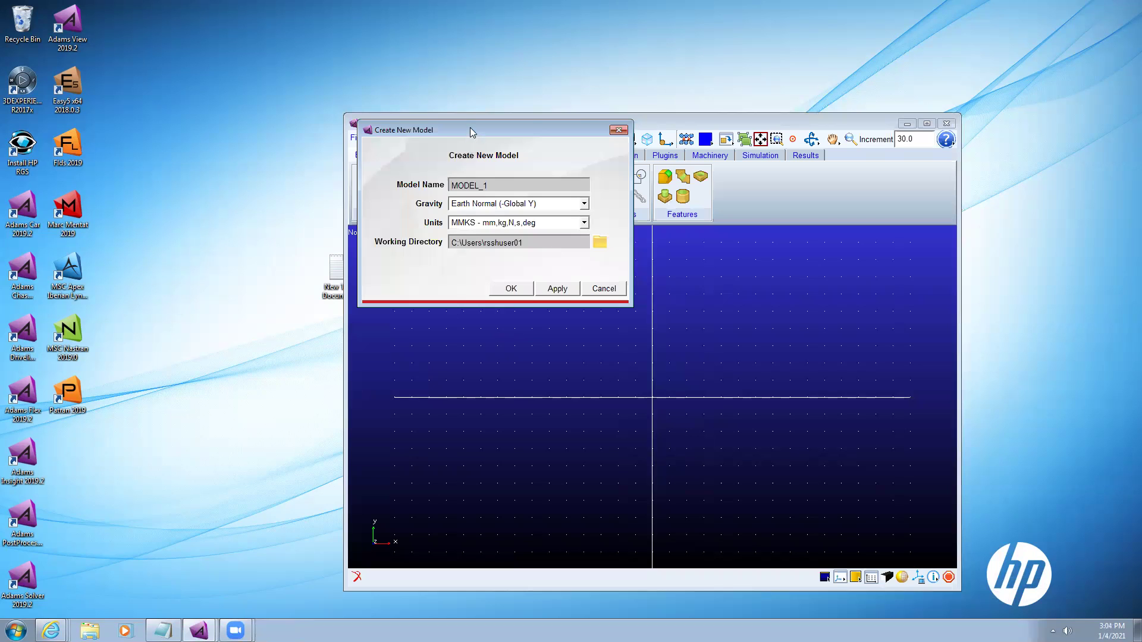
left_click_drag(470, 131, 474, 157)
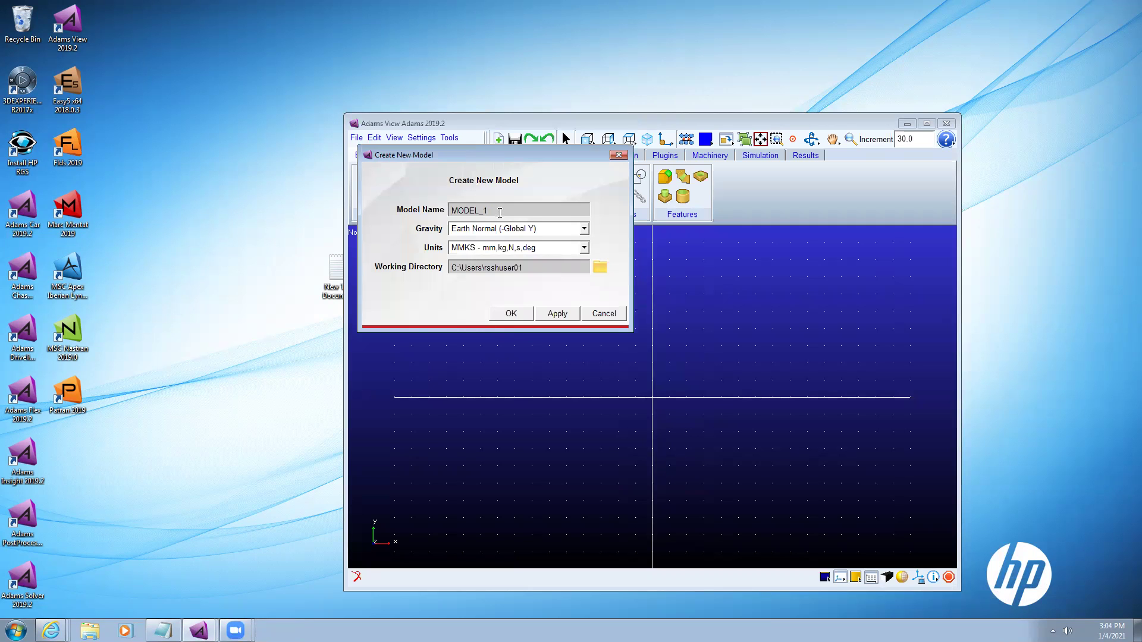
left_click_drag(500, 212, 450, 212)
type("Simple_Belt_Analysis")
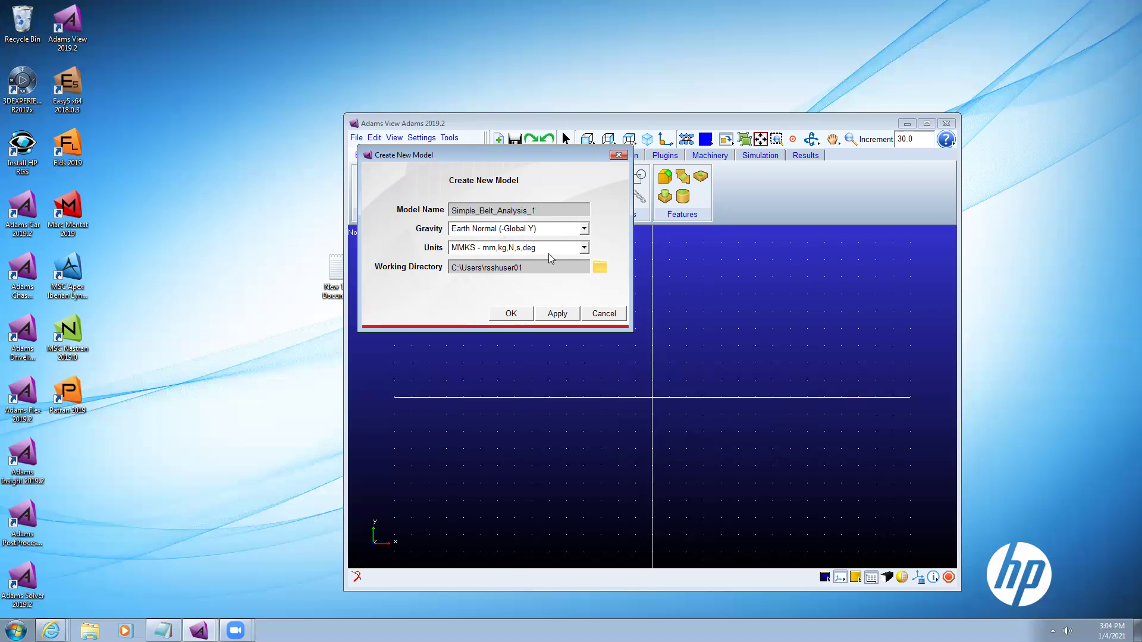
Step: Set the working directory to E:\ADAMS MACHINERY and create the model with its gravity and units settings unchanged
left_click(597, 268)
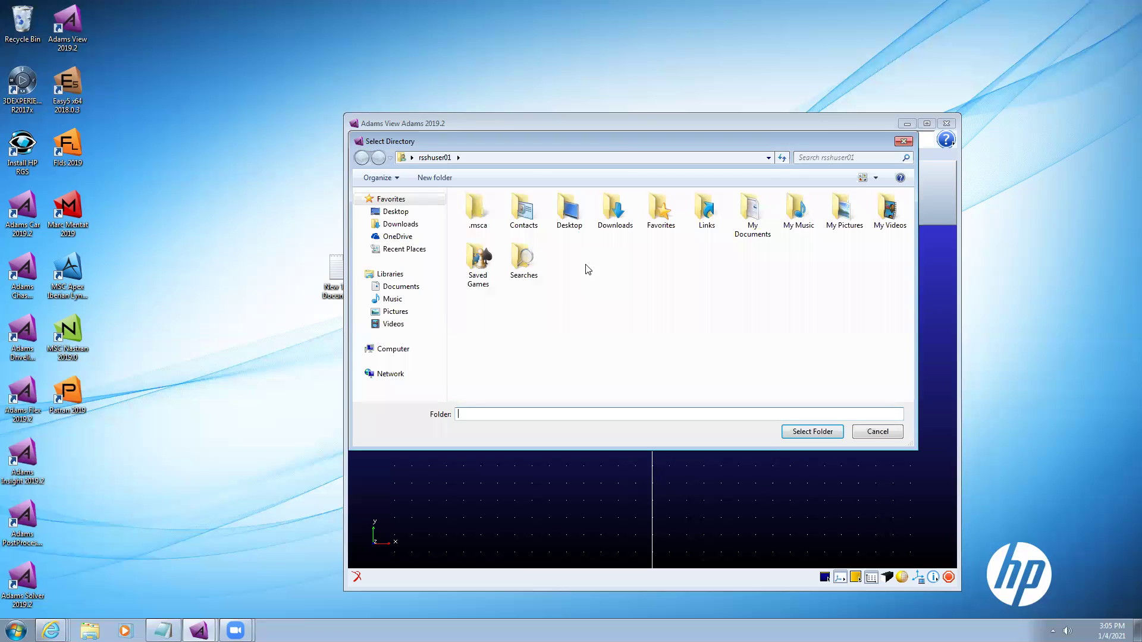
left_click(394, 349)
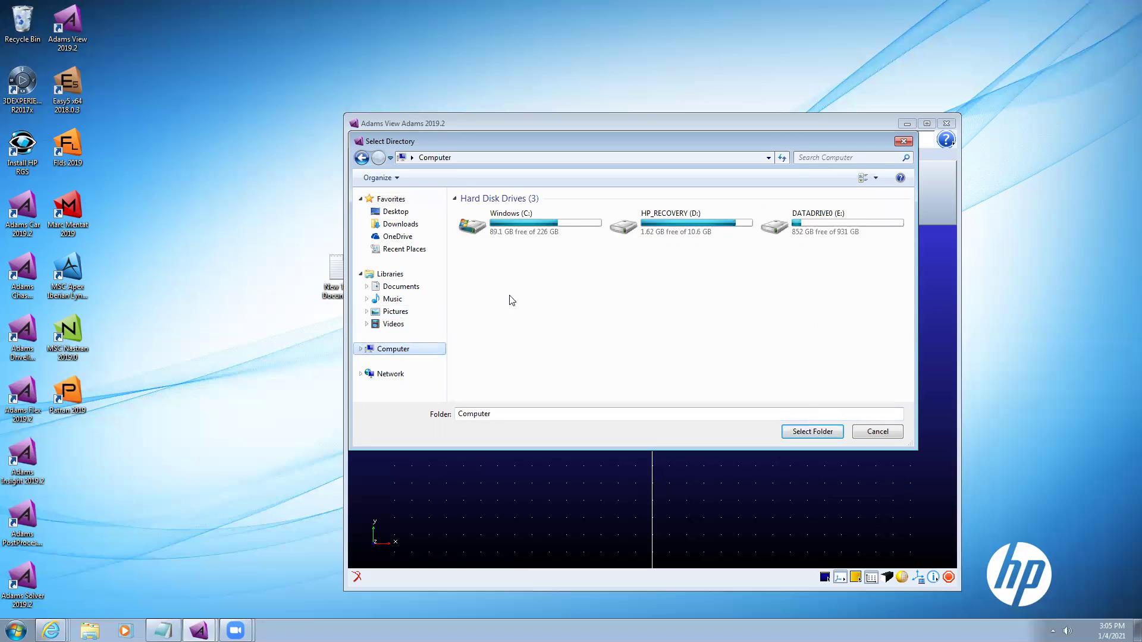
double_click(796, 231)
left_click(629, 215)
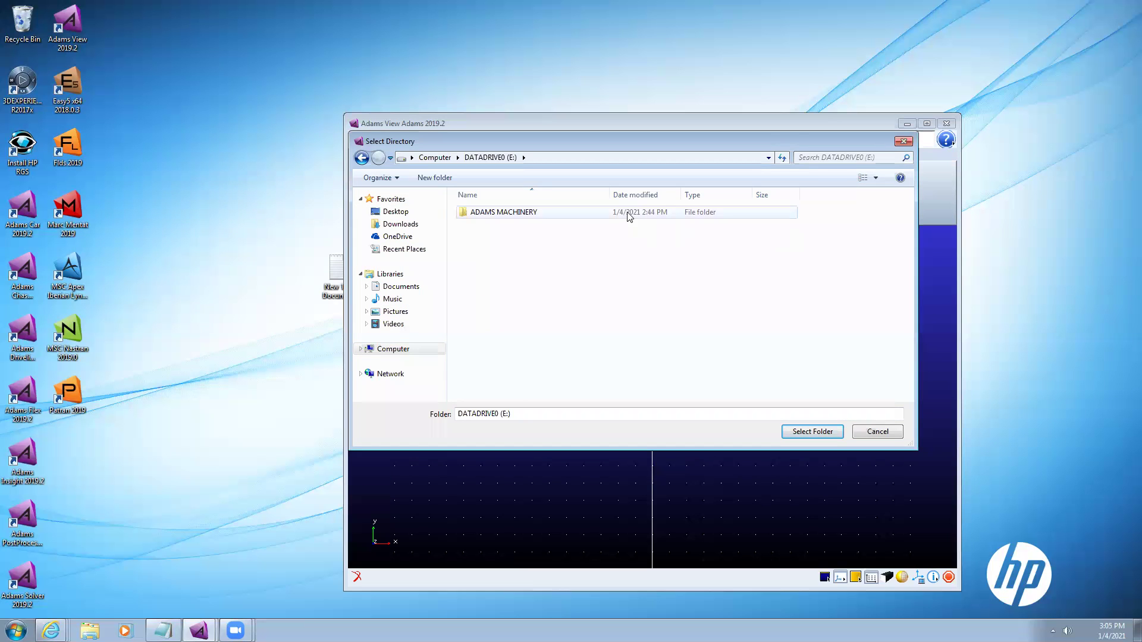
left_click(809, 430)
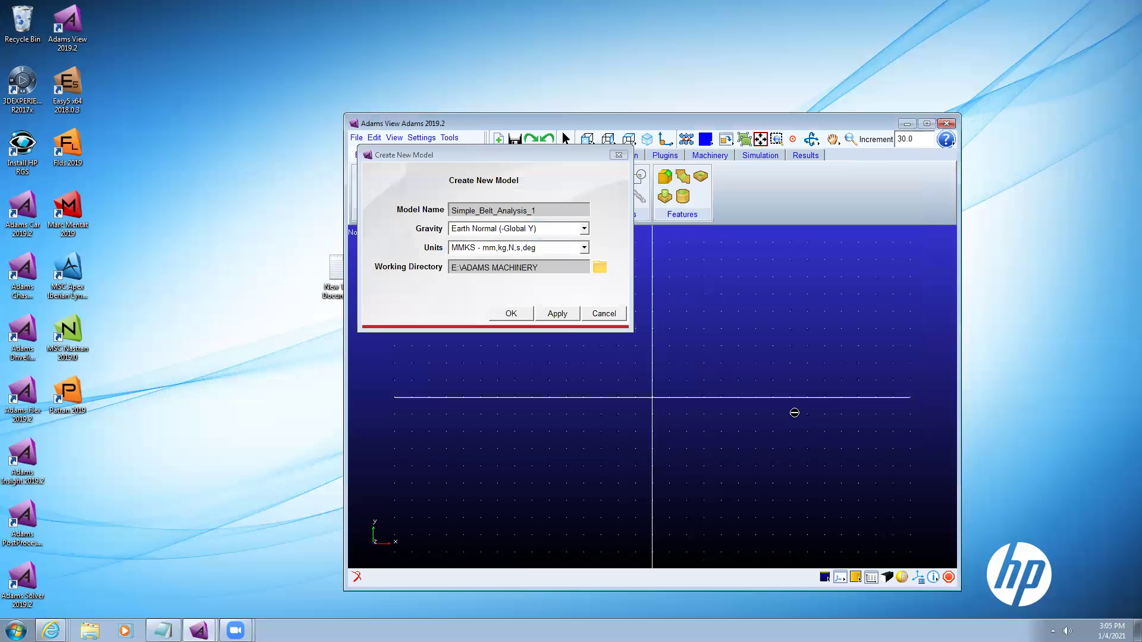
left_click(555, 314)
left_click(510, 314)
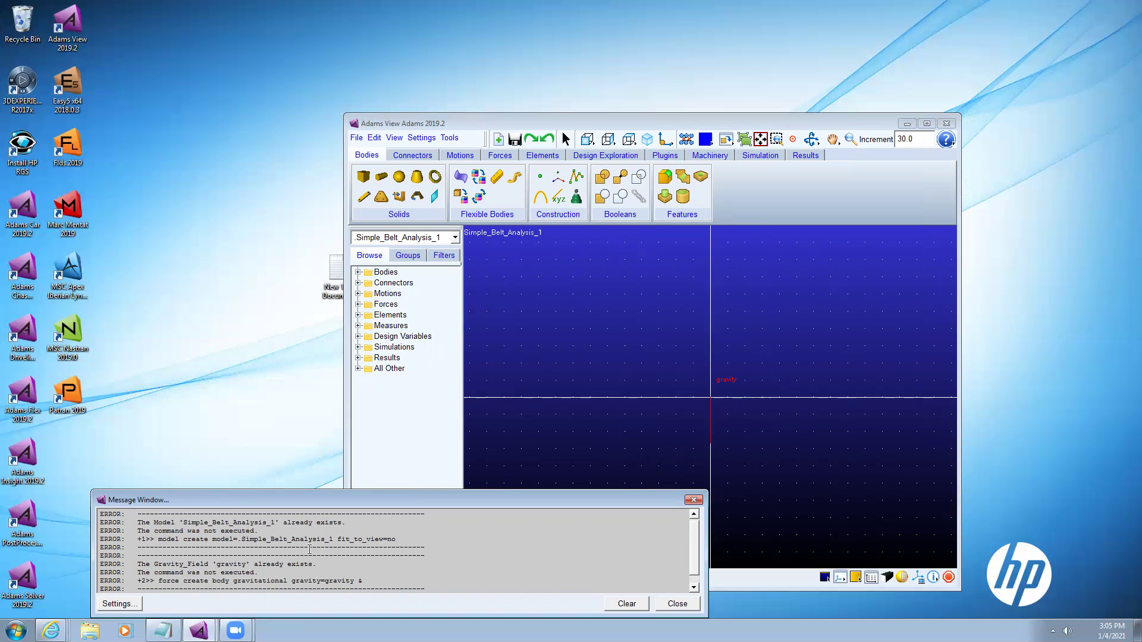
Step: Read and close the message window, and maximize the main program window
scroll(309, 550, "down", 1)
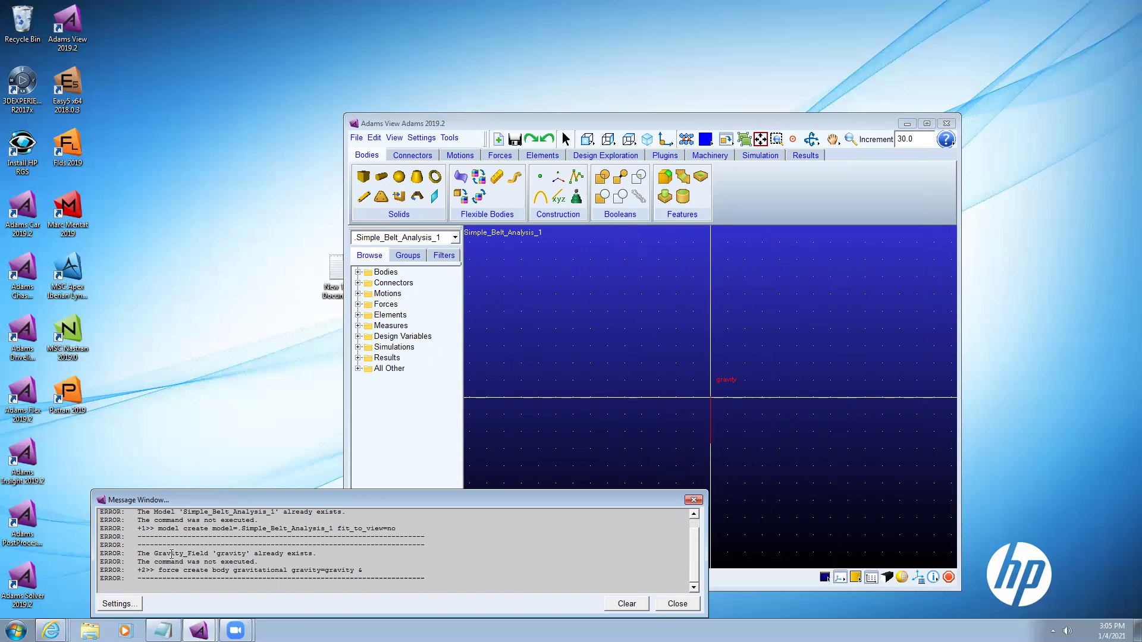
left_click(678, 603)
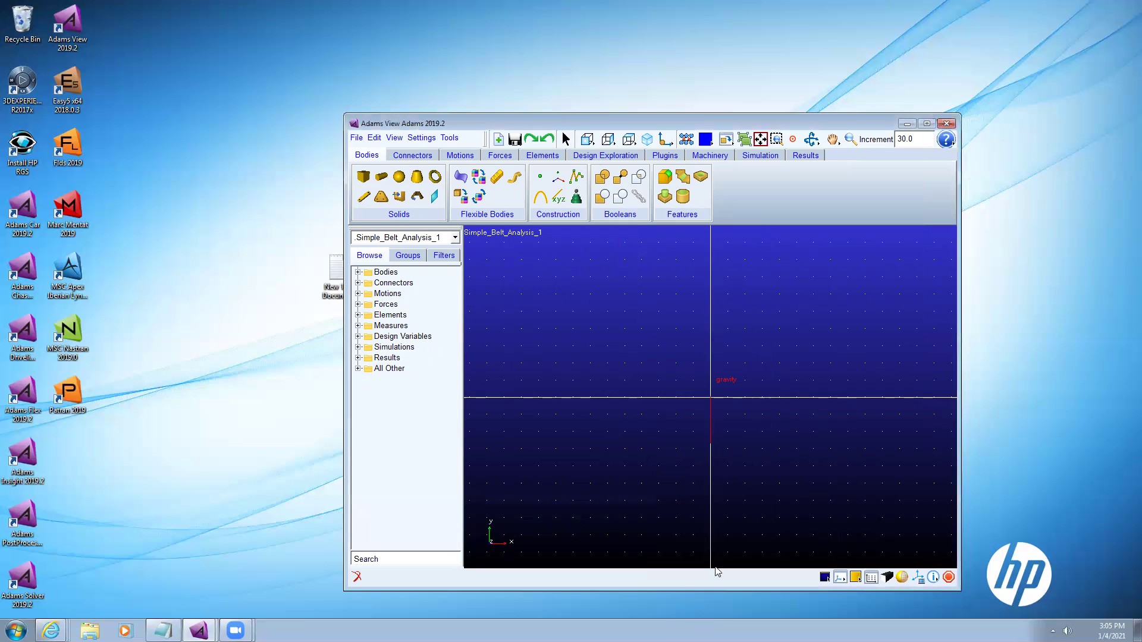
left_click(925, 125)
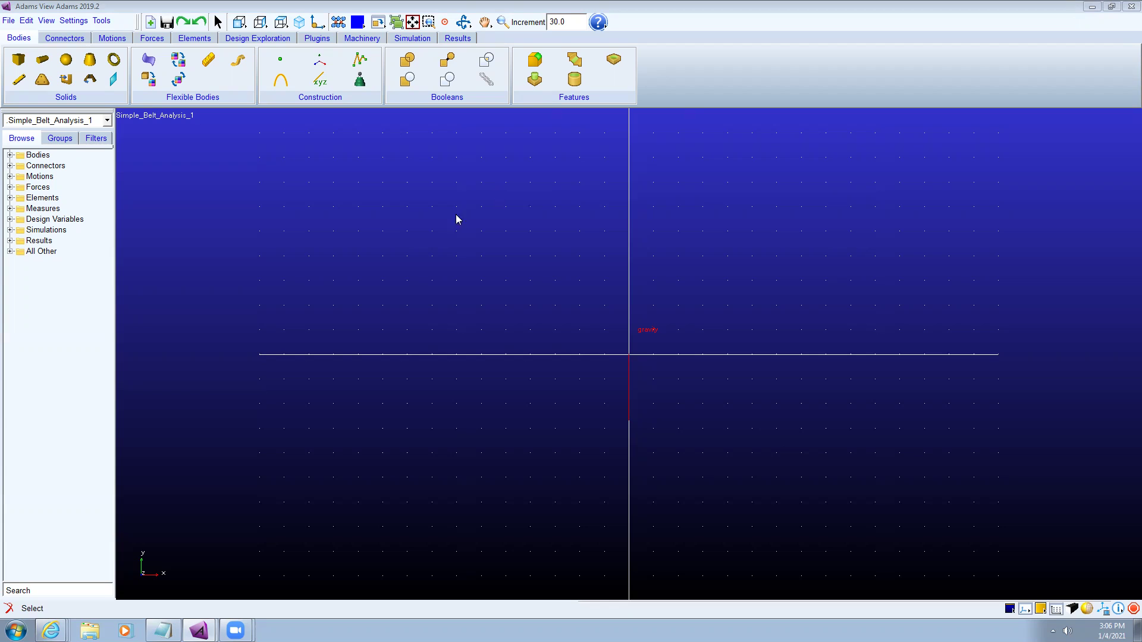
Step: Start creating pulleys for a belt system and set the pulley set type to Smooth
left_click(350, 38)
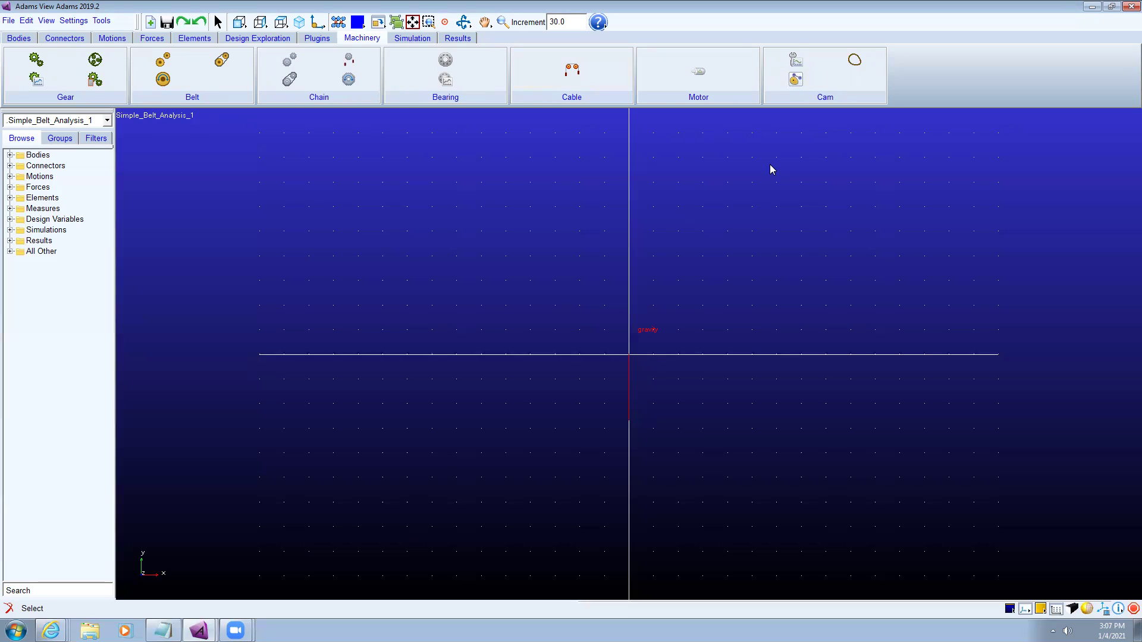
left_click(173, 63)
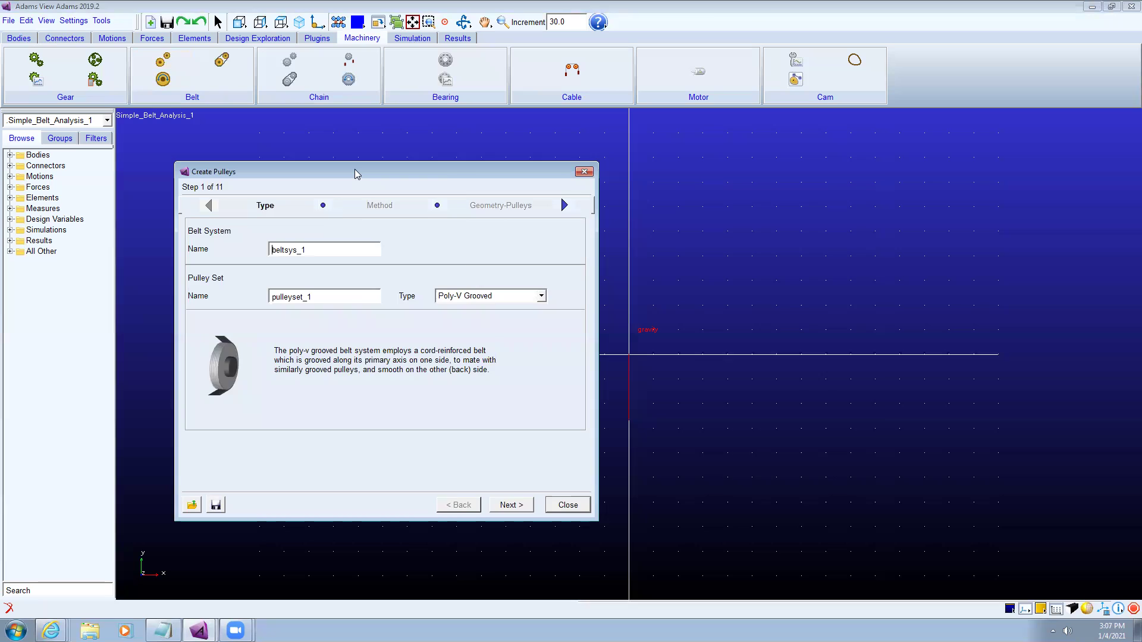
left_click_drag(355, 173, 633, 160)
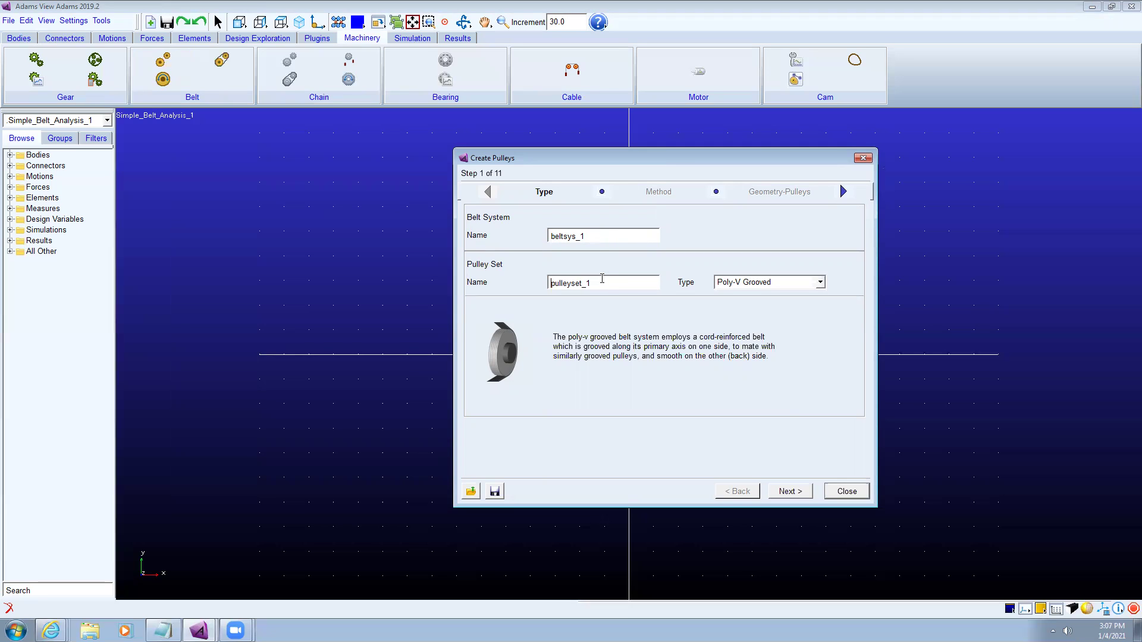
left_click(819, 282)
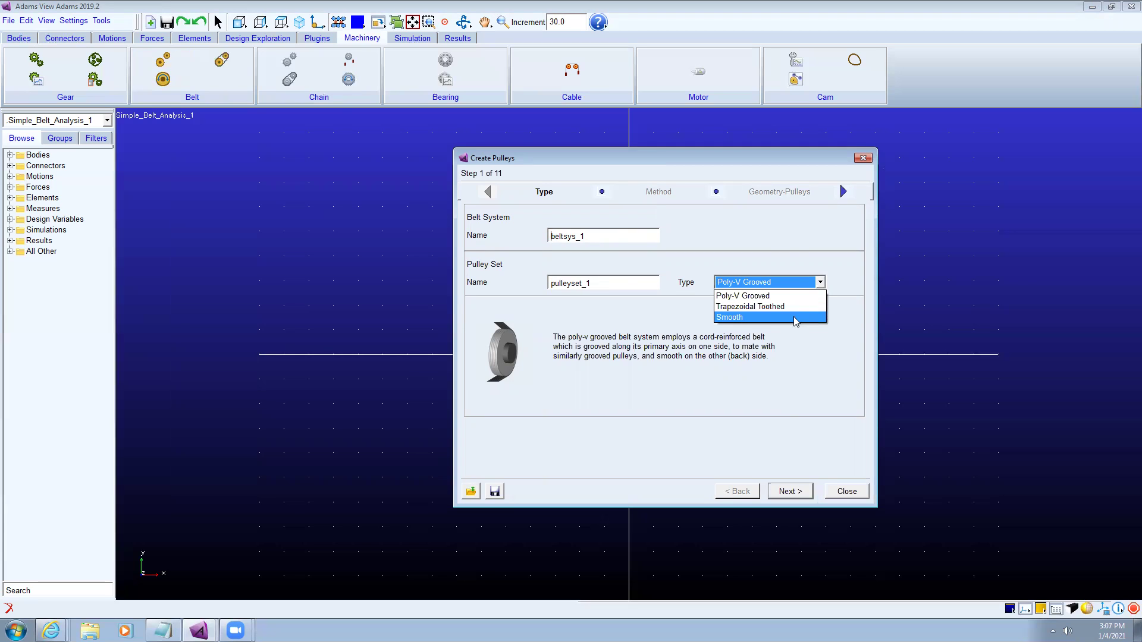
left_click(795, 318)
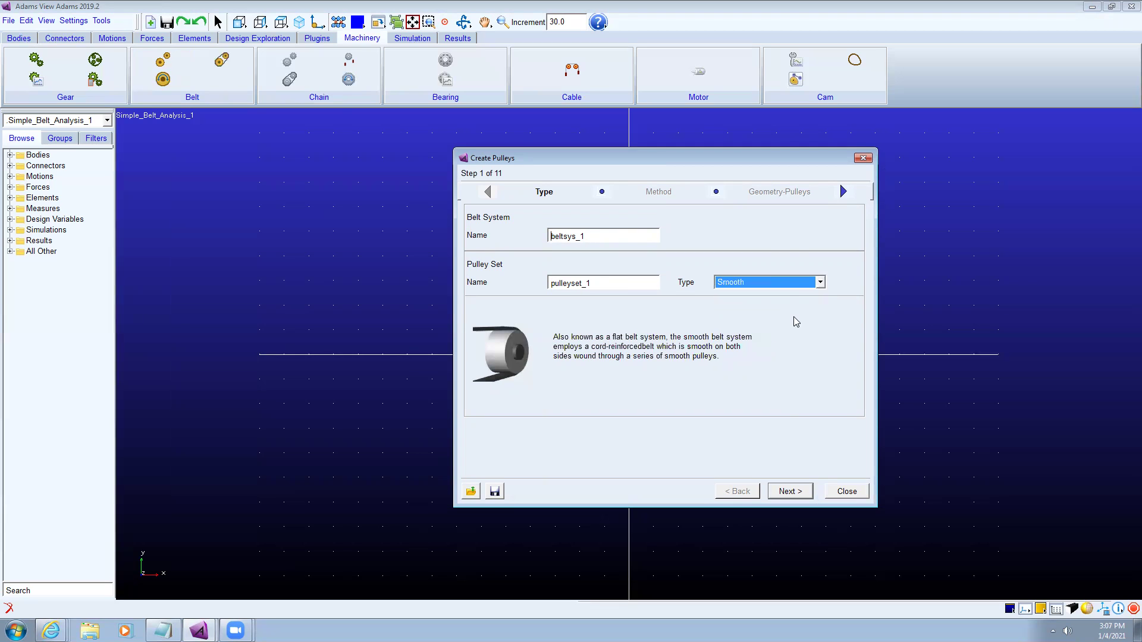
Step: Try the Poly-V Grooved and Trapezoidal Toothed pulley types to compare their descriptions
left_click(789, 282)
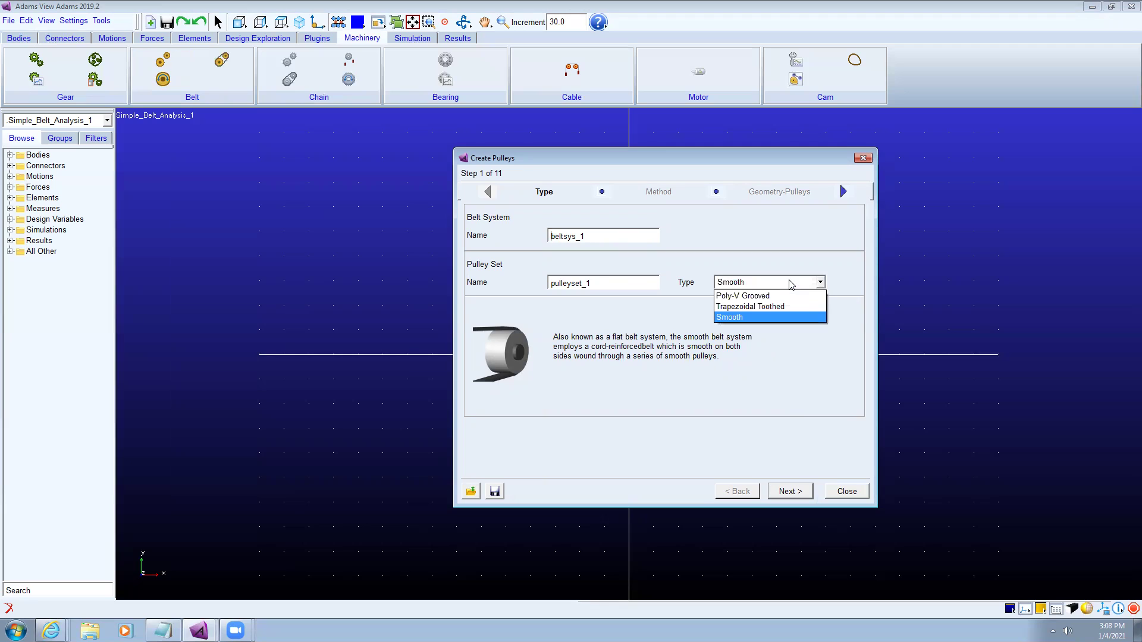
left_click(779, 296)
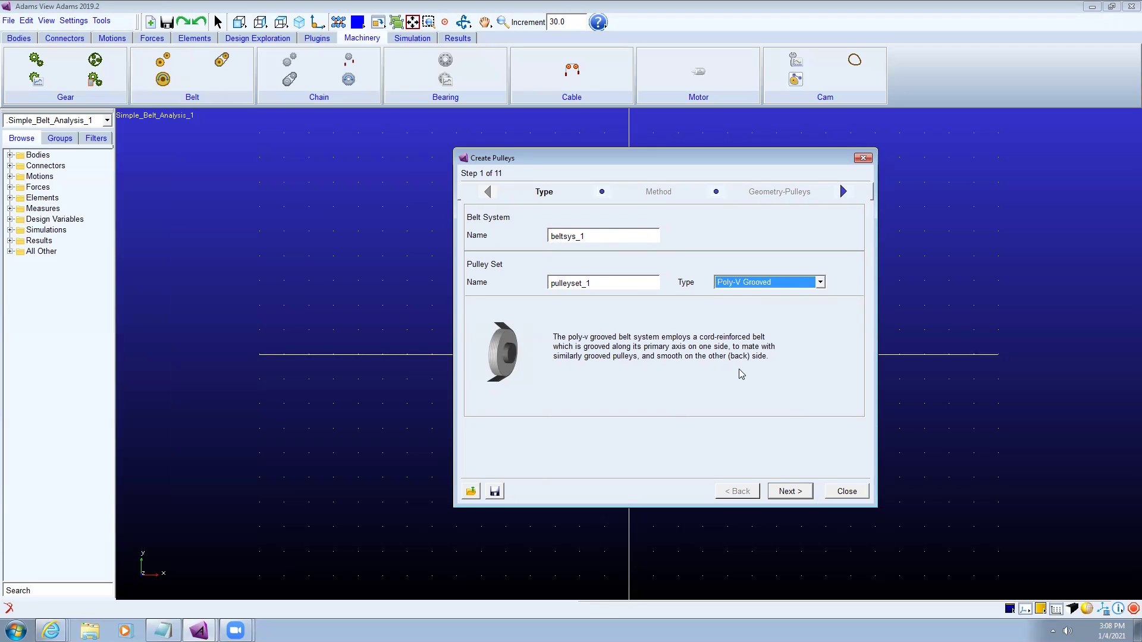
left_click(803, 280)
left_click(790, 308)
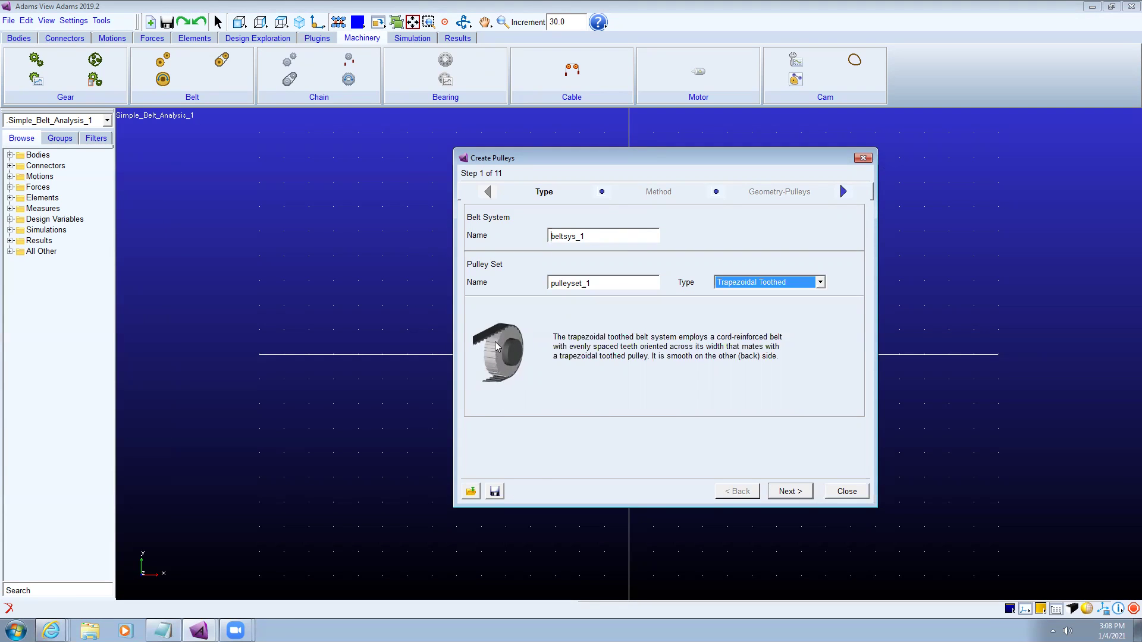
Step: Set the pulley set type to Smooth and its modelling method to 2D Links
left_click(798, 282)
left_click(800, 319)
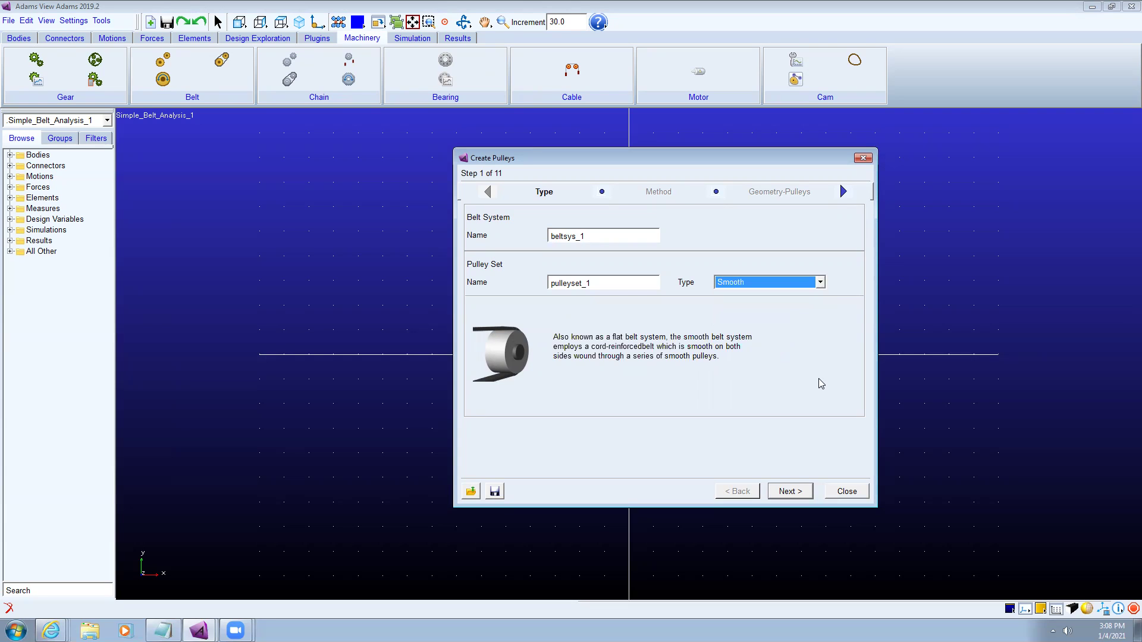
left_click(786, 493)
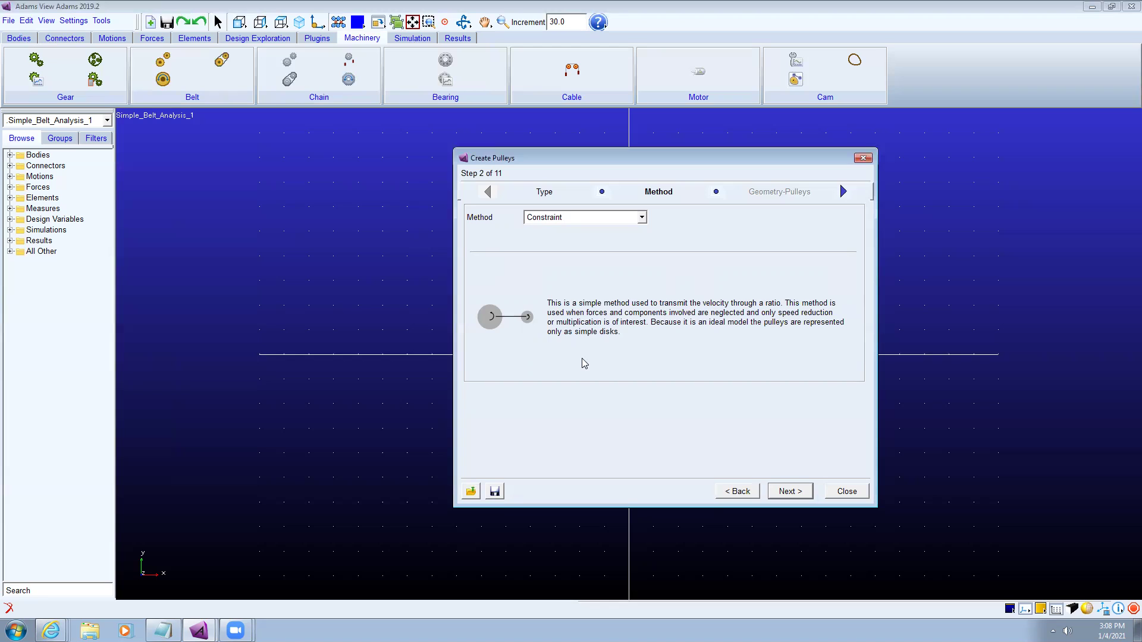
left_click(585, 217)
left_click(581, 242)
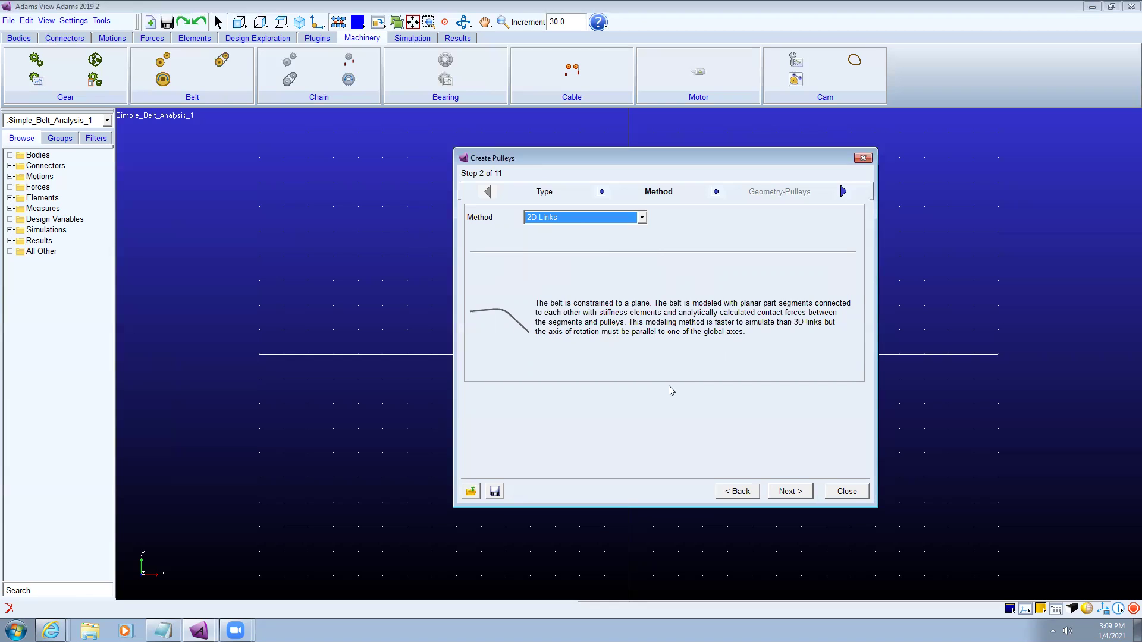
Step: Try the 3D Links, 3D Links Nonplanar and 3D Simplified methods to compare their descriptions
left_click(575, 215)
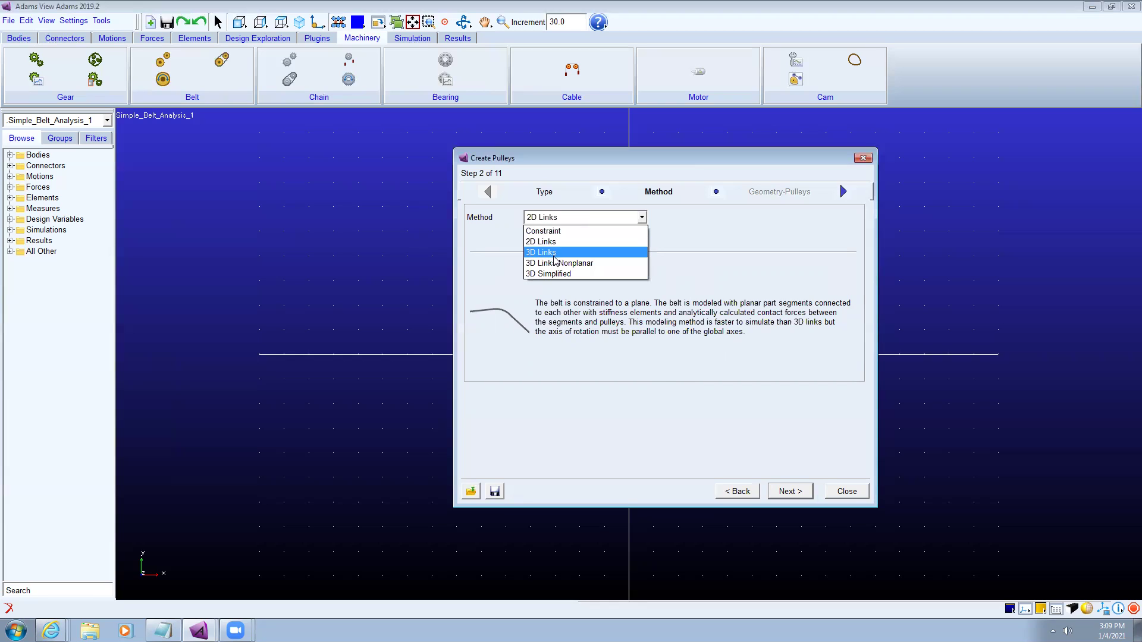
left_click(554, 253)
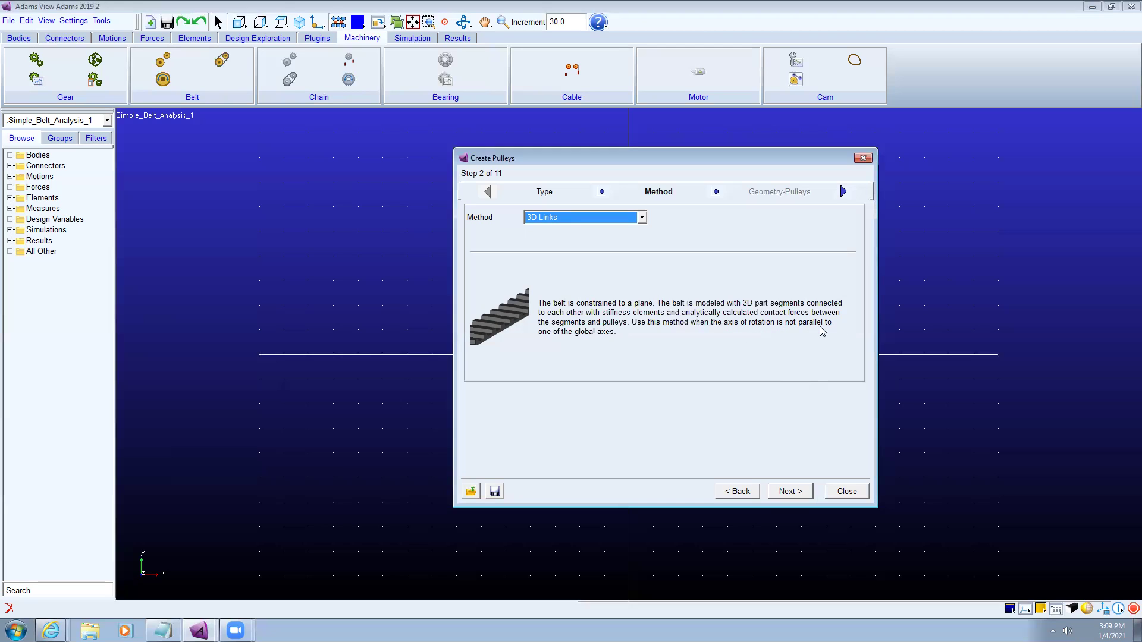
left_click(551, 216)
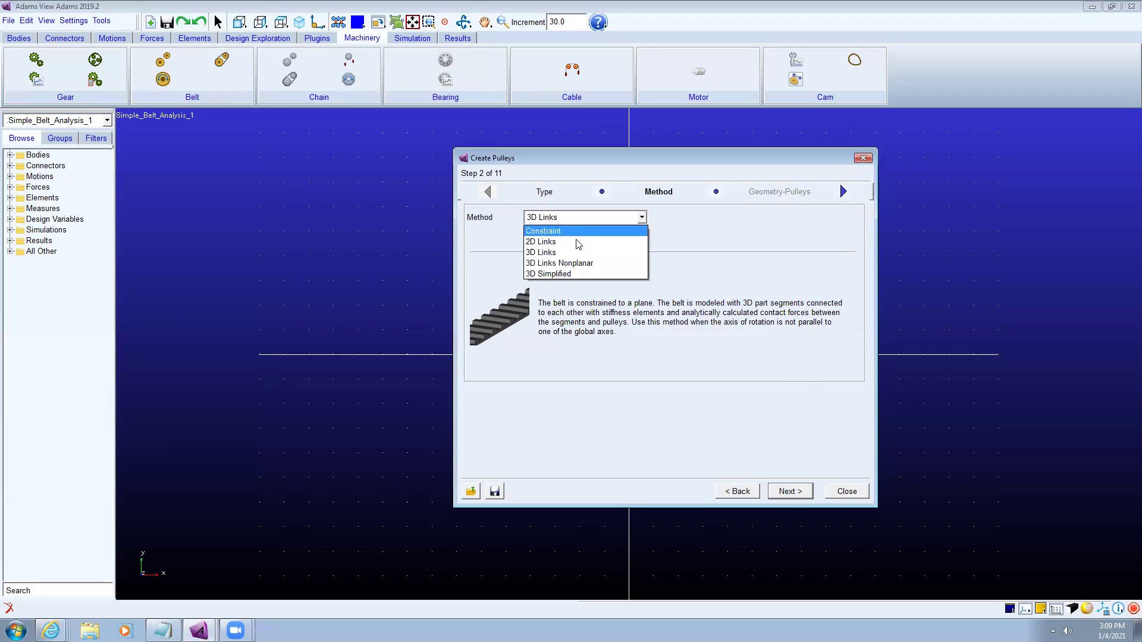
left_click(571, 263)
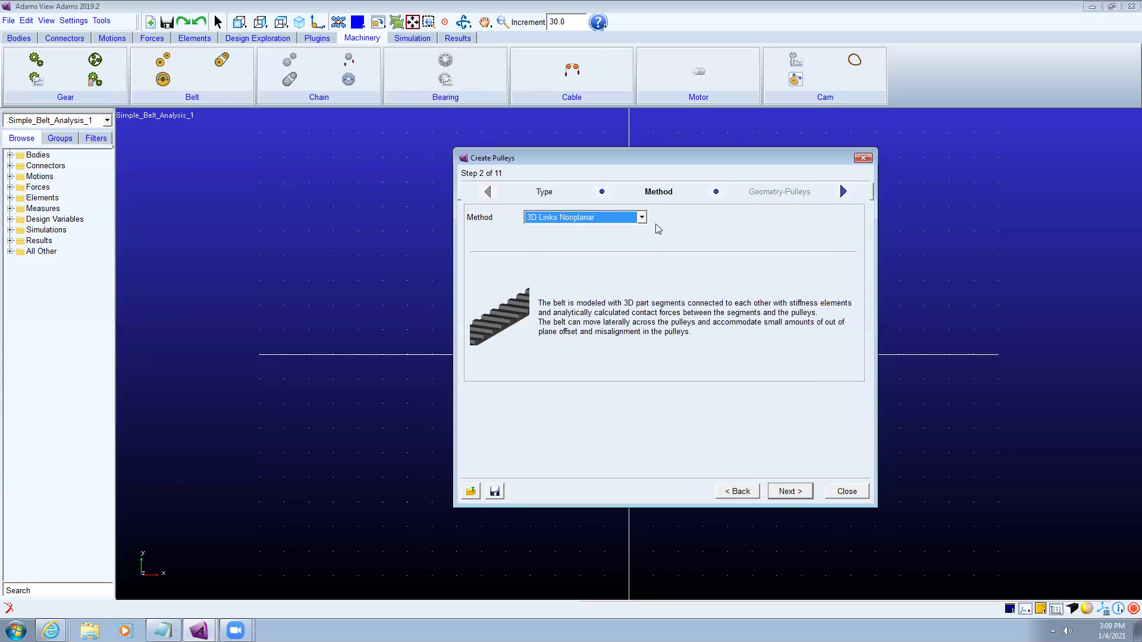
left_click(641, 217)
left_click(591, 273)
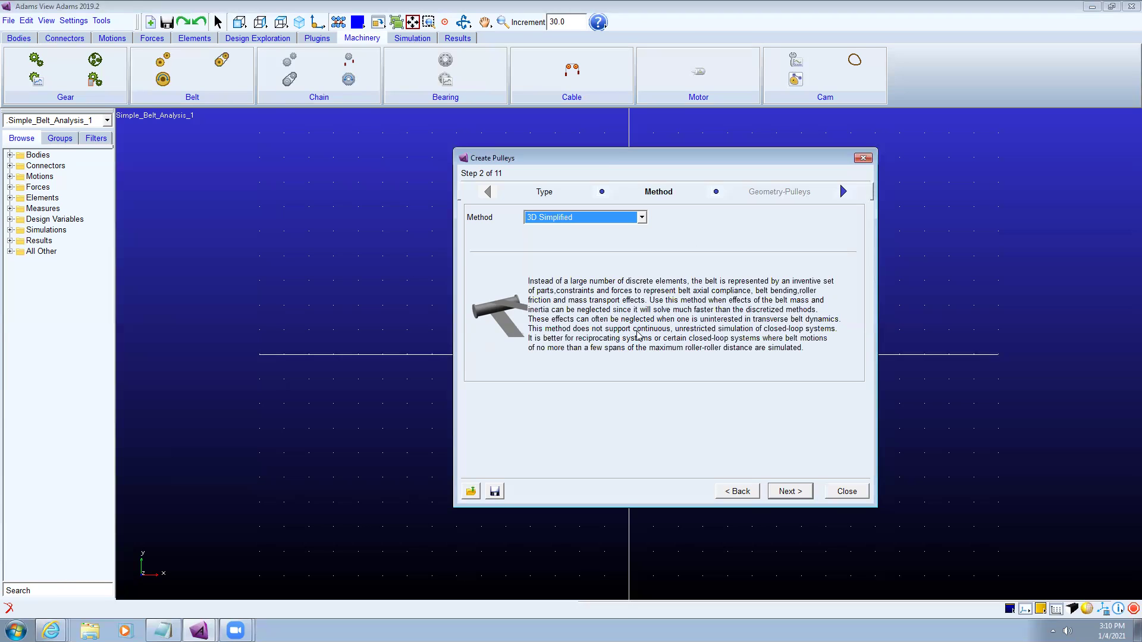
Step: Return the pulley modelling method to 2D Links and proceed to the pulley geometry settings
left_click(622, 217)
left_click(609, 243)
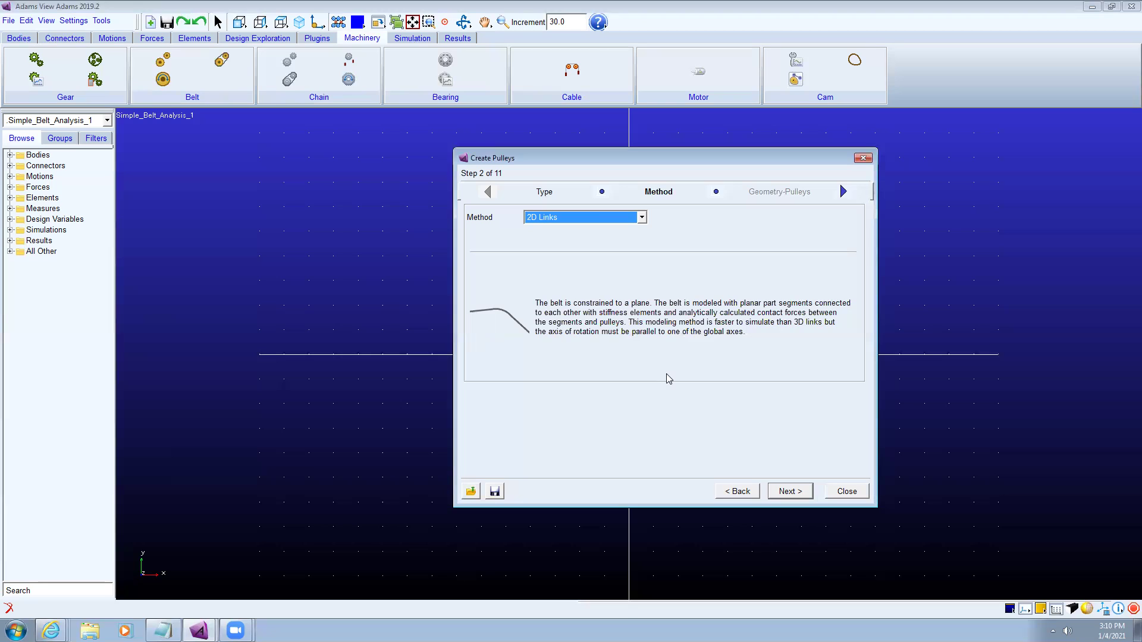
left_click(790, 491)
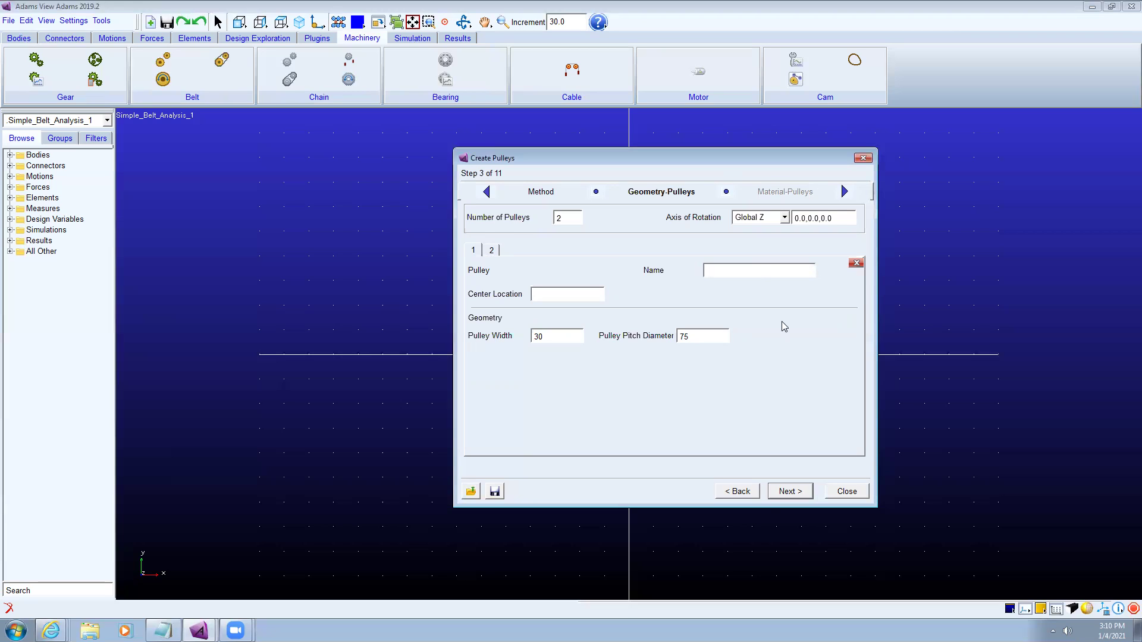
Step: Name the first pulley Driver, place its center at -150,0,0 and set its pitch diameter
type("Driver")
left_click(568, 295)
type("-150")
type(",0,0")
double_click(681, 337)
type("5")
Step: Name the second pulley, enter its center location (200,0), set its pitch diameter to 125 and proceed to the pulley materials
left_click(492, 251)
left_click(748, 272)
type("Driv")
left_click(560, 298)
type("200,0")
double_click(731, 335)
type("125")
left_click(473, 251)
left_click(497, 252)
left_click(789, 491)
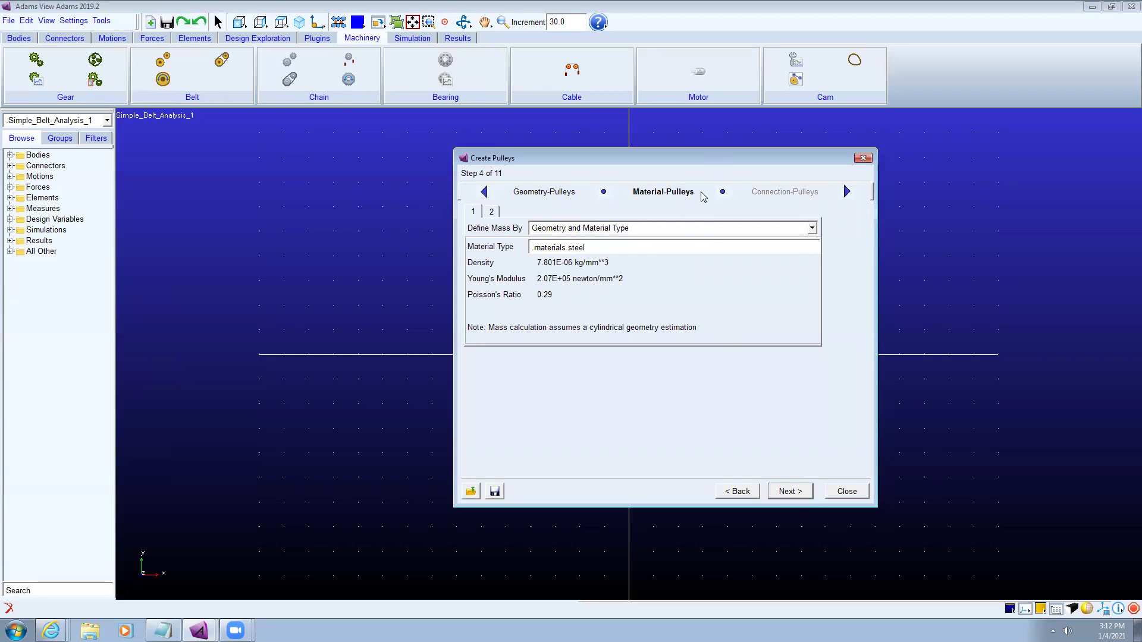
Step: Look through the available material types for the first pulley
right_click(685, 247)
mouse_move(714, 256)
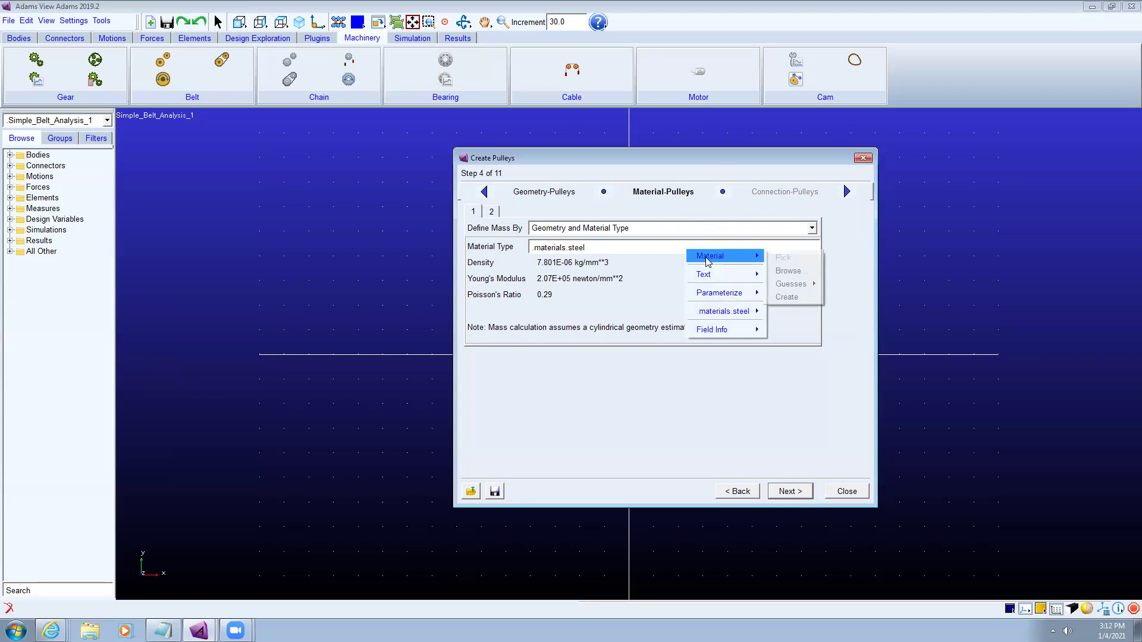
mouse_move(782, 285)
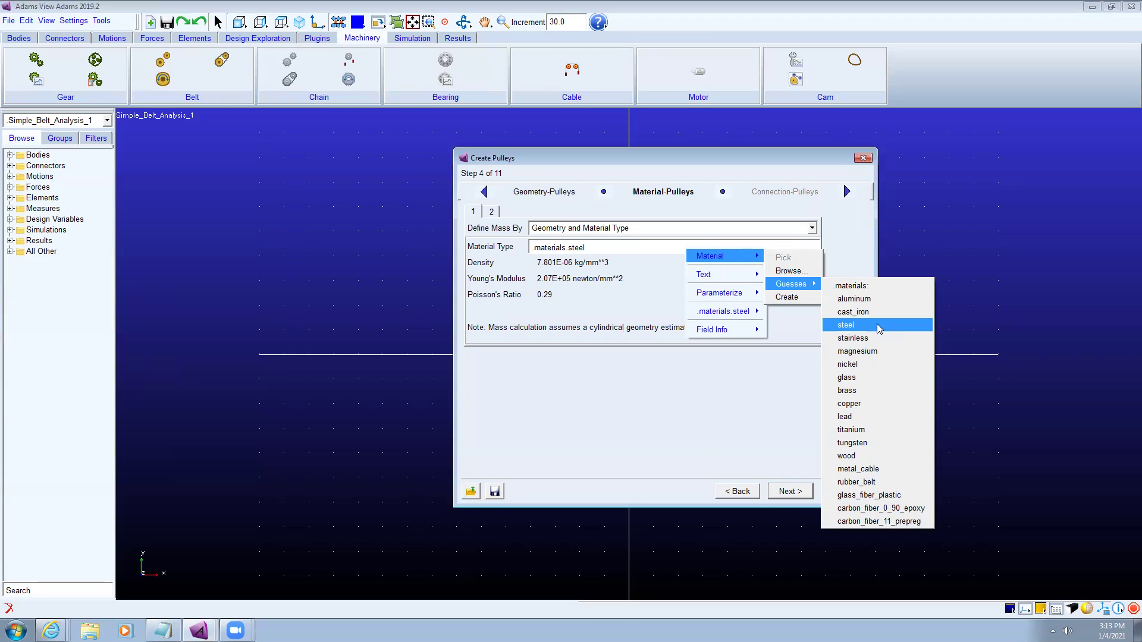
left_click(648, 252)
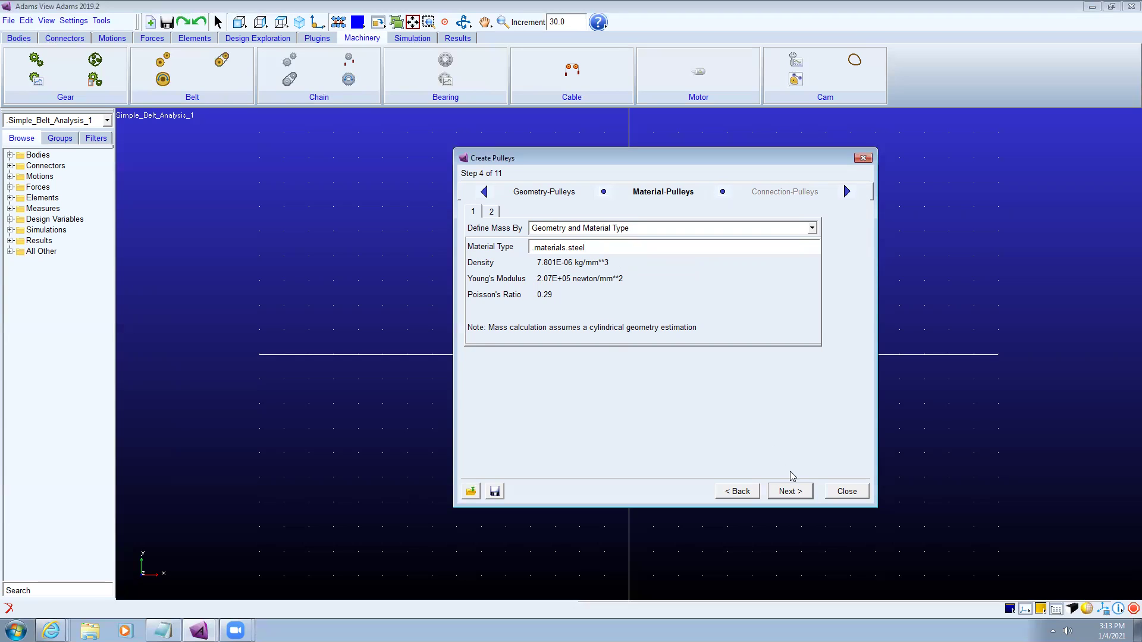
Step: Accept the pulley materials and set ground as the connection body for the first pulley's rotational joint
left_click(790, 490)
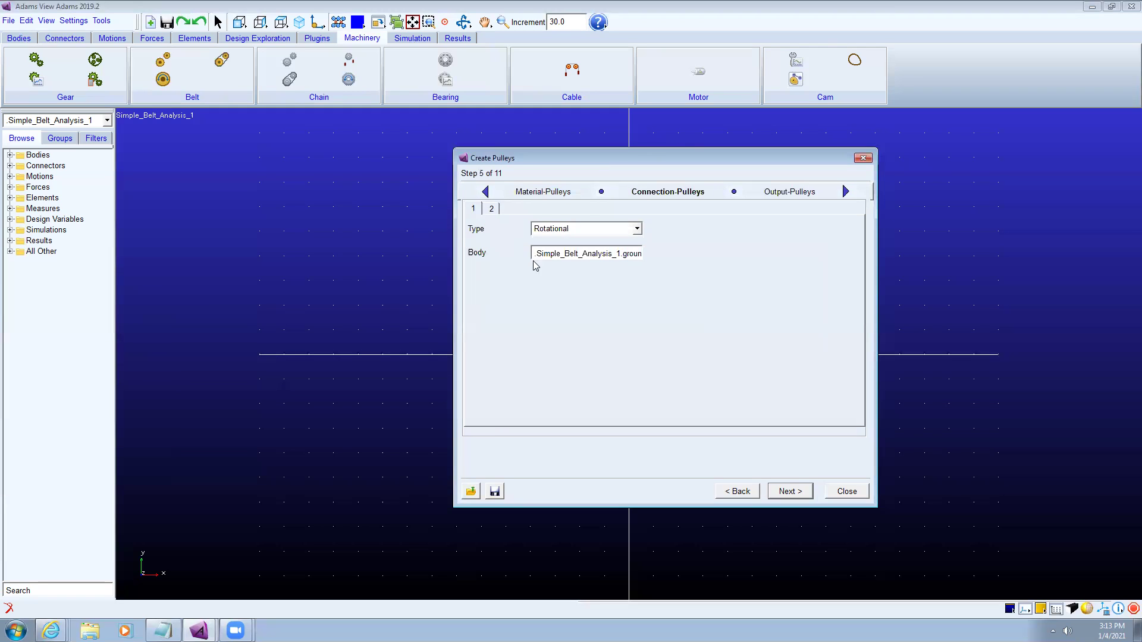
left_click_drag(533, 253, 769, 263)
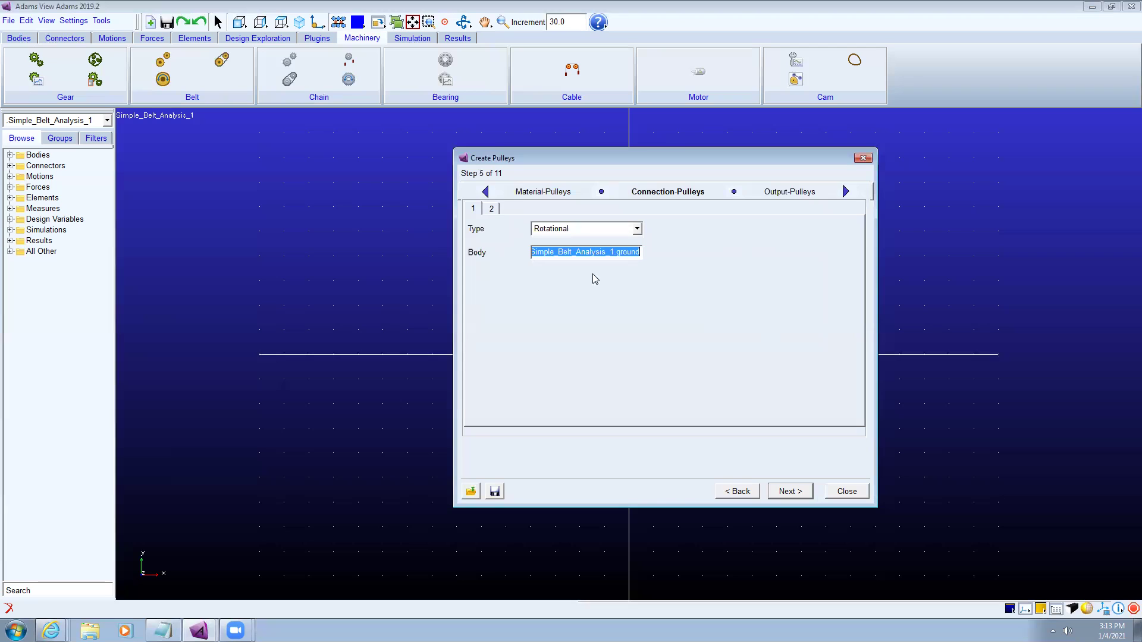
key("BackSpace")
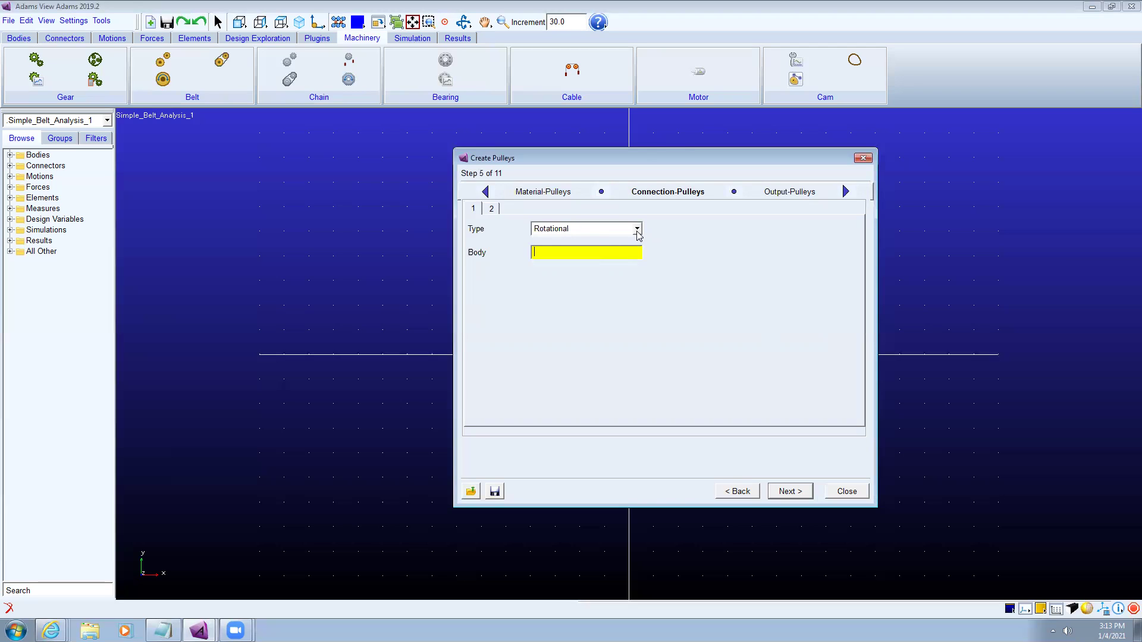
right_click(565, 253)
mouse_move(600, 262)
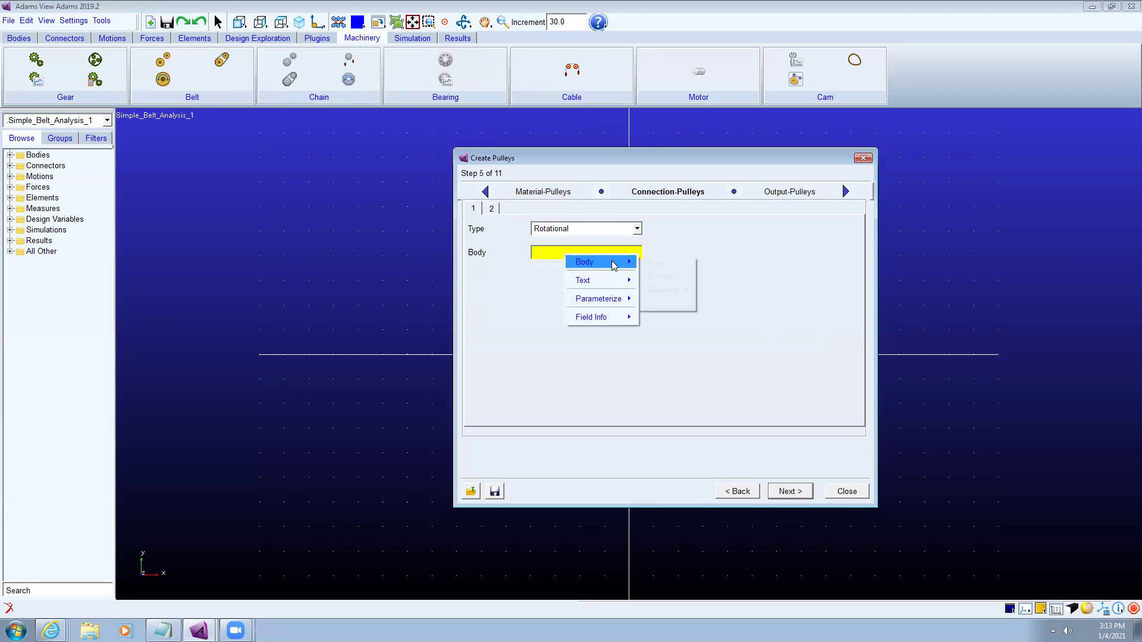
mouse_move(659, 290)
left_click(745, 305)
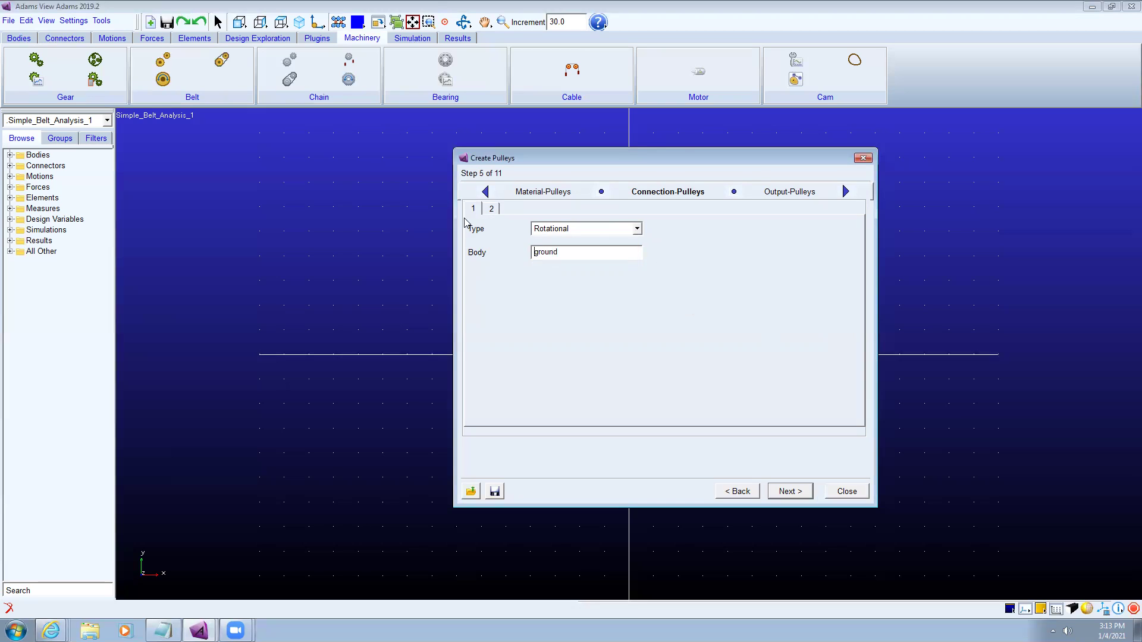
Step: Set ground as the connection body for the second pulley's rotational joint
left_click(491, 208)
key("Tab")
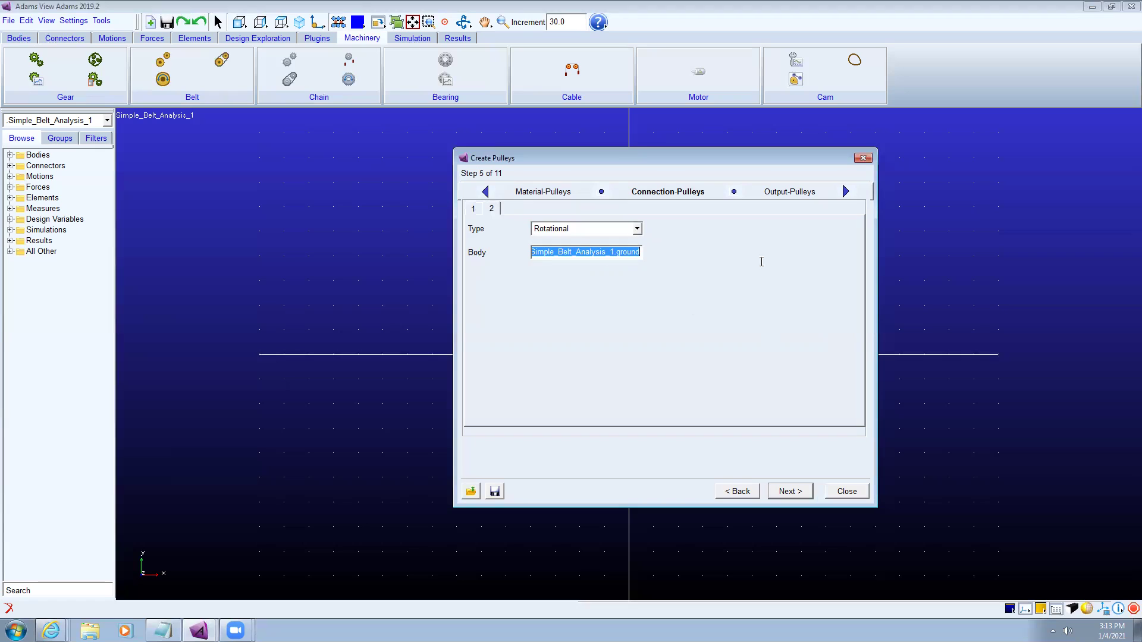
key("BackSpace")
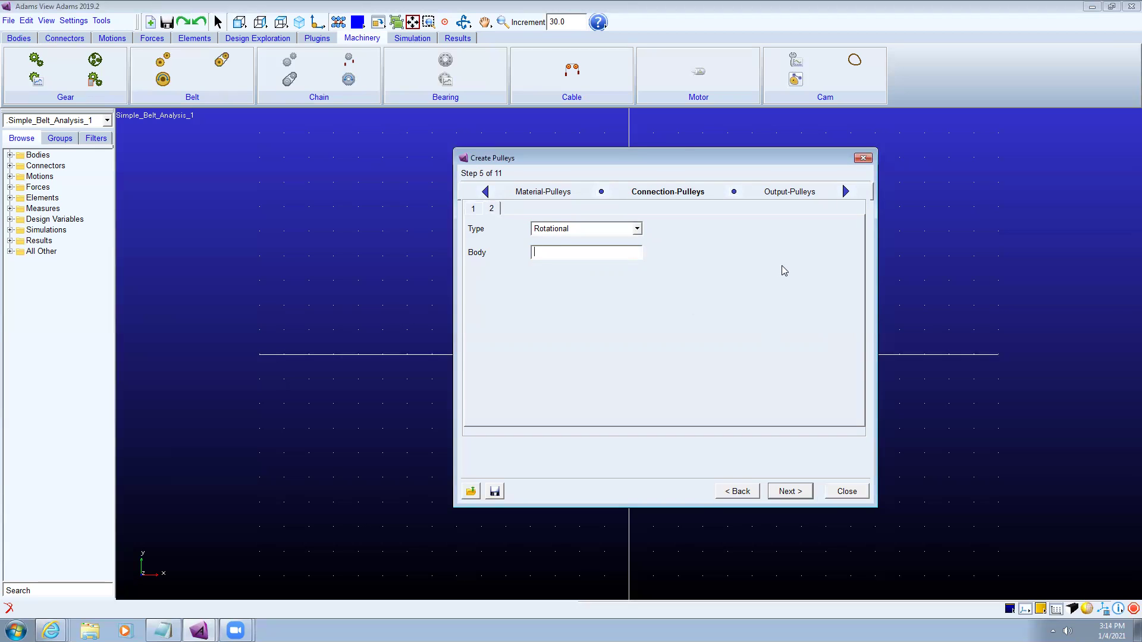
right_click(622, 256)
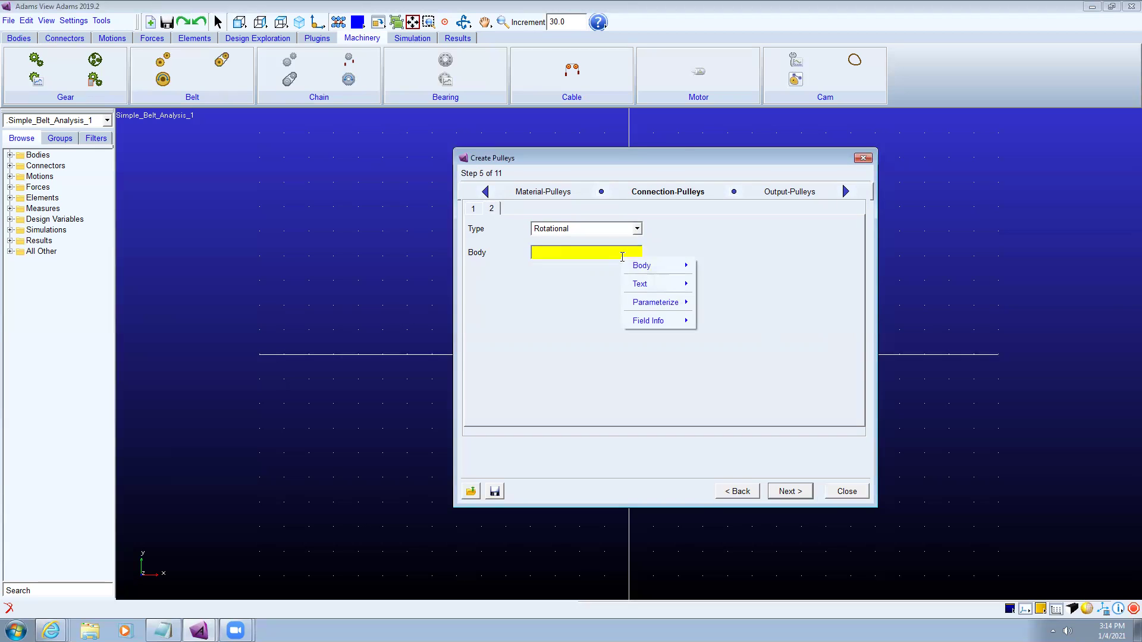
mouse_move(655, 267)
mouse_move(722, 293)
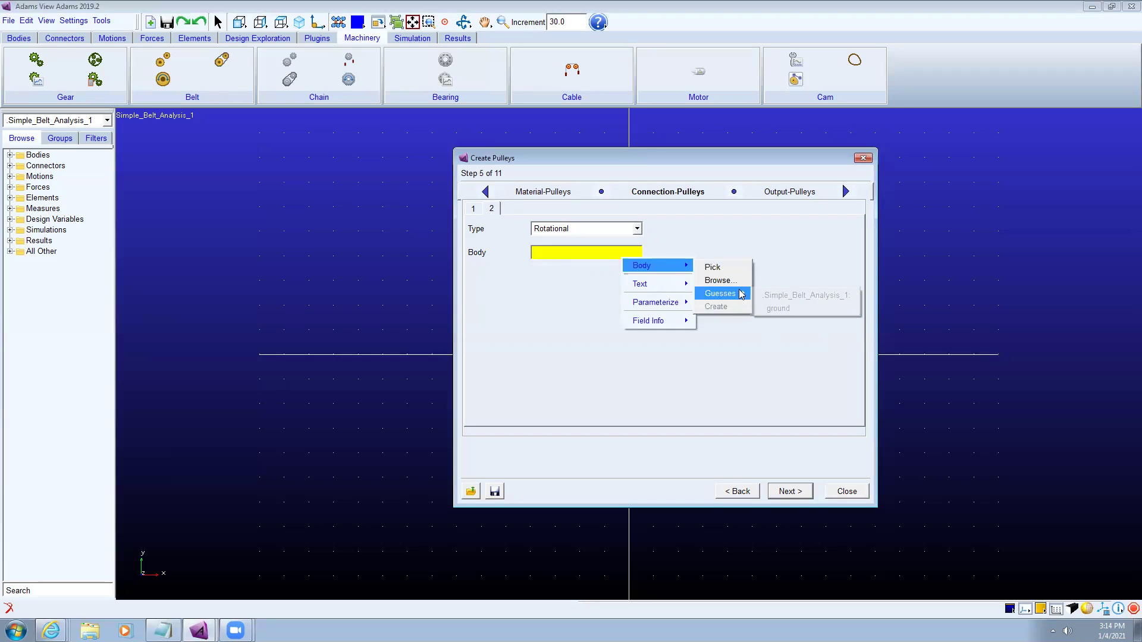
left_click(776, 308)
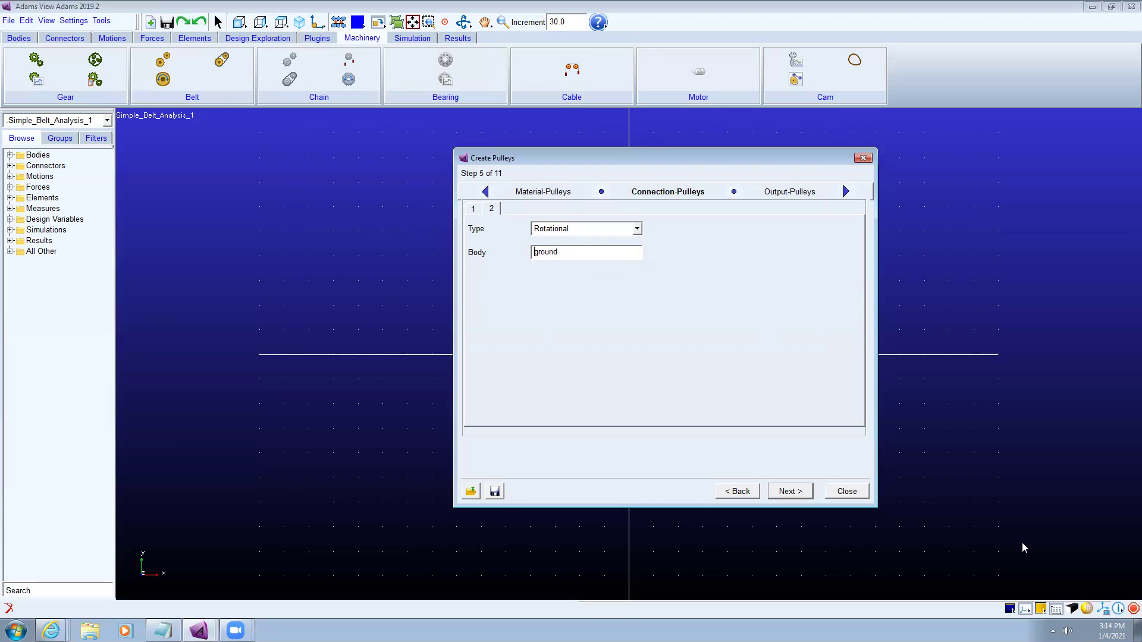
Step: Accept the default pulley outputs, keep zero tensioners and finish creating the pulley set
left_click(798, 492)
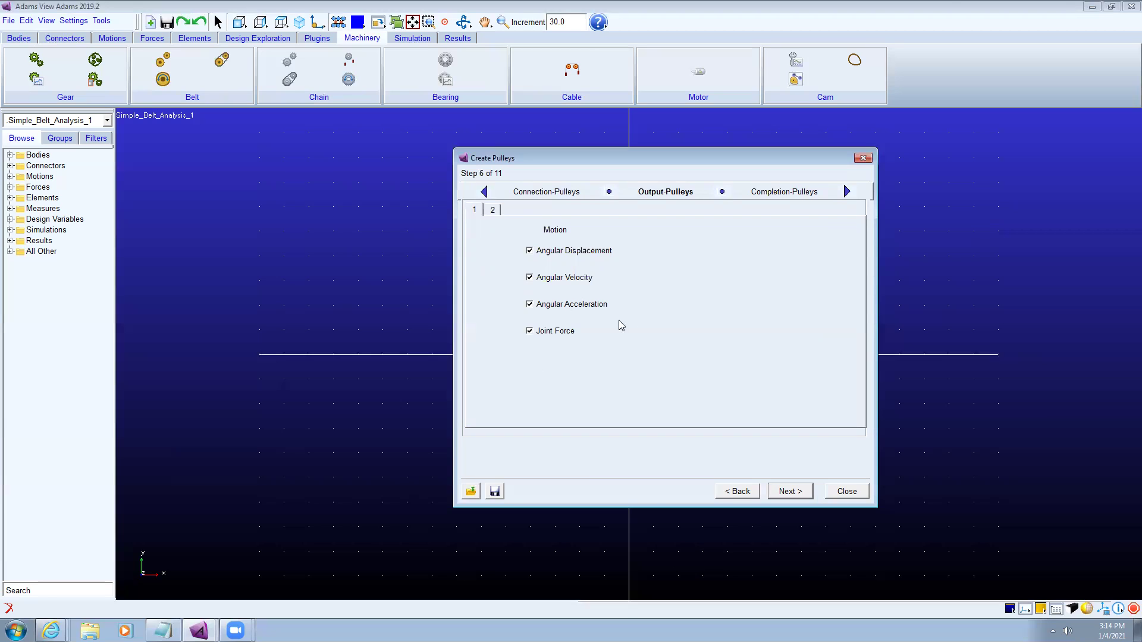
left_click(792, 493)
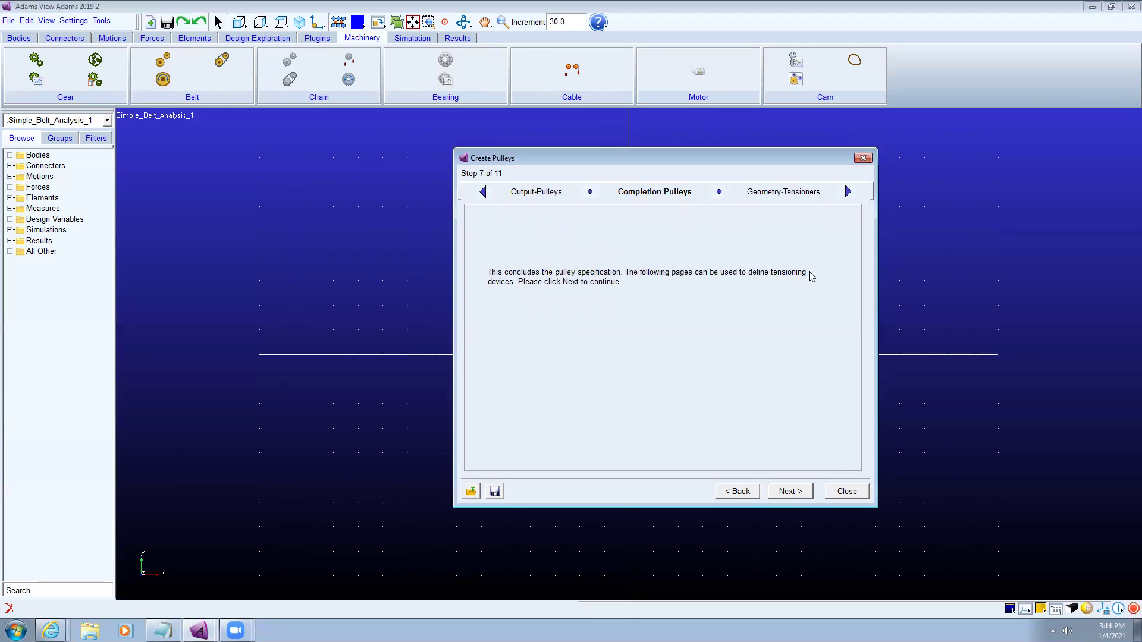
left_click(790, 492)
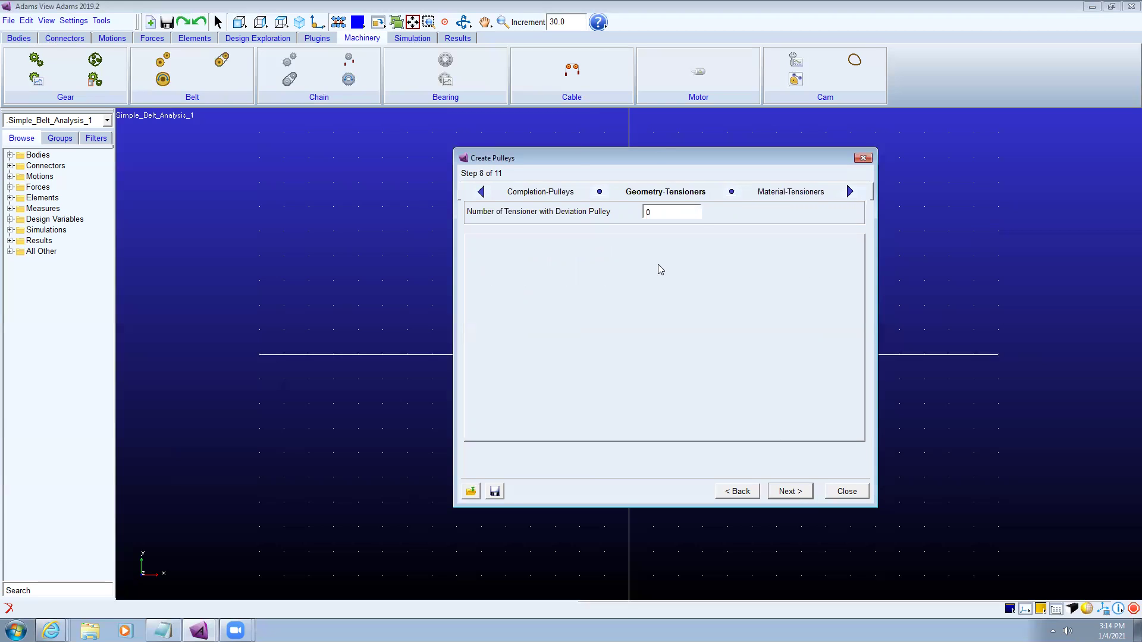
left_click(791, 492)
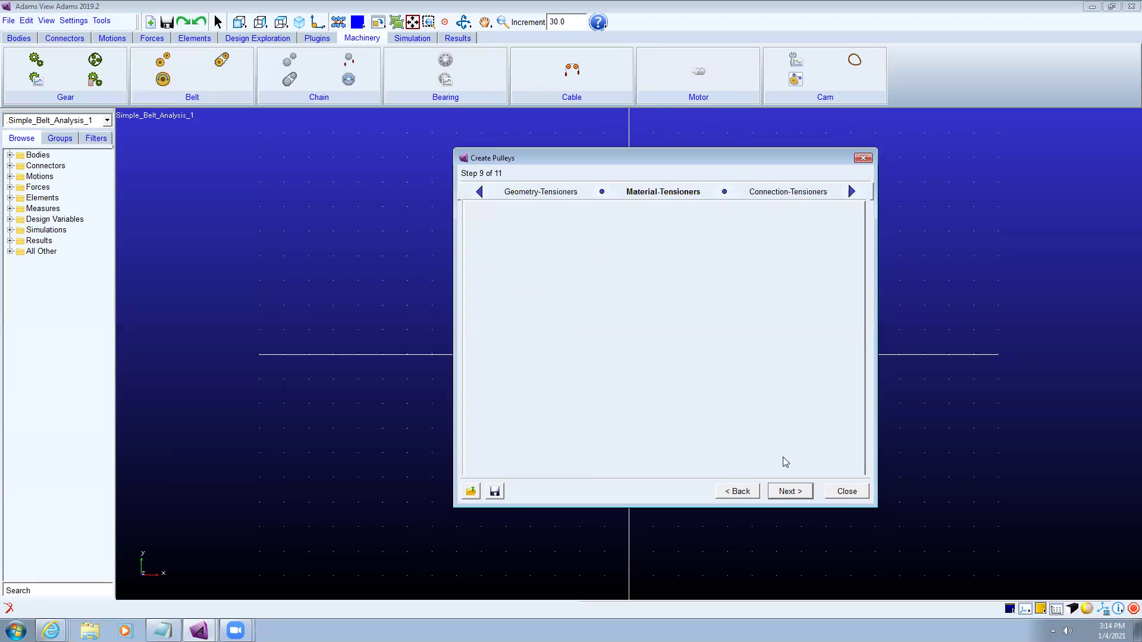
left_click(784, 490)
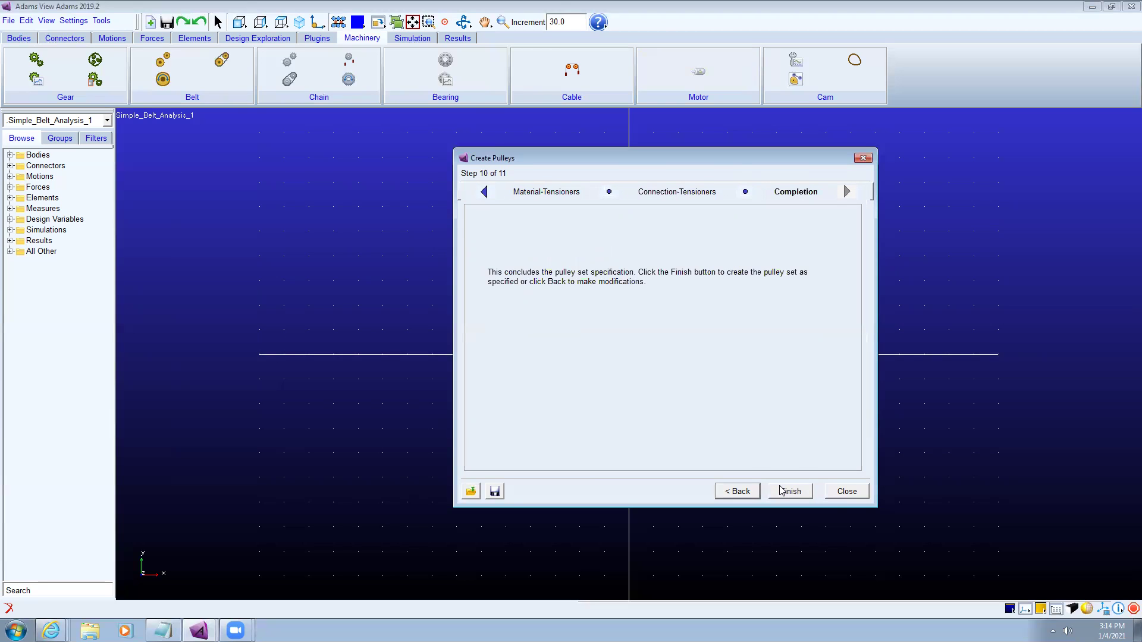
left_click(780, 490)
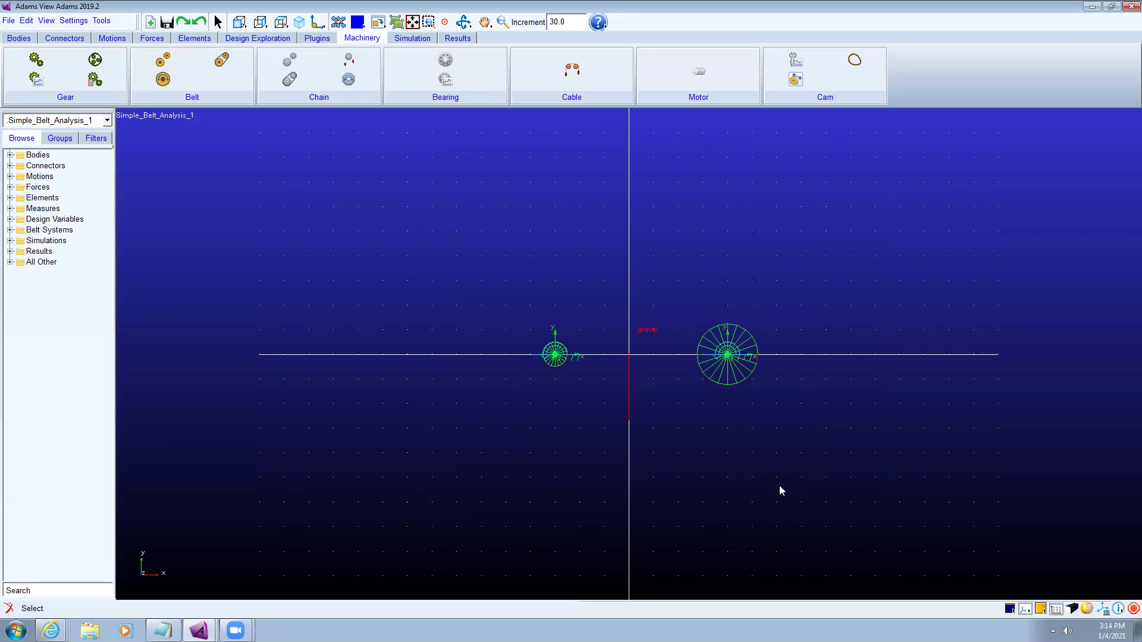
Step: Display the model shaded, fit it to the view and rotate it to inspect both pulleys in 3D
left_click(1087, 610)
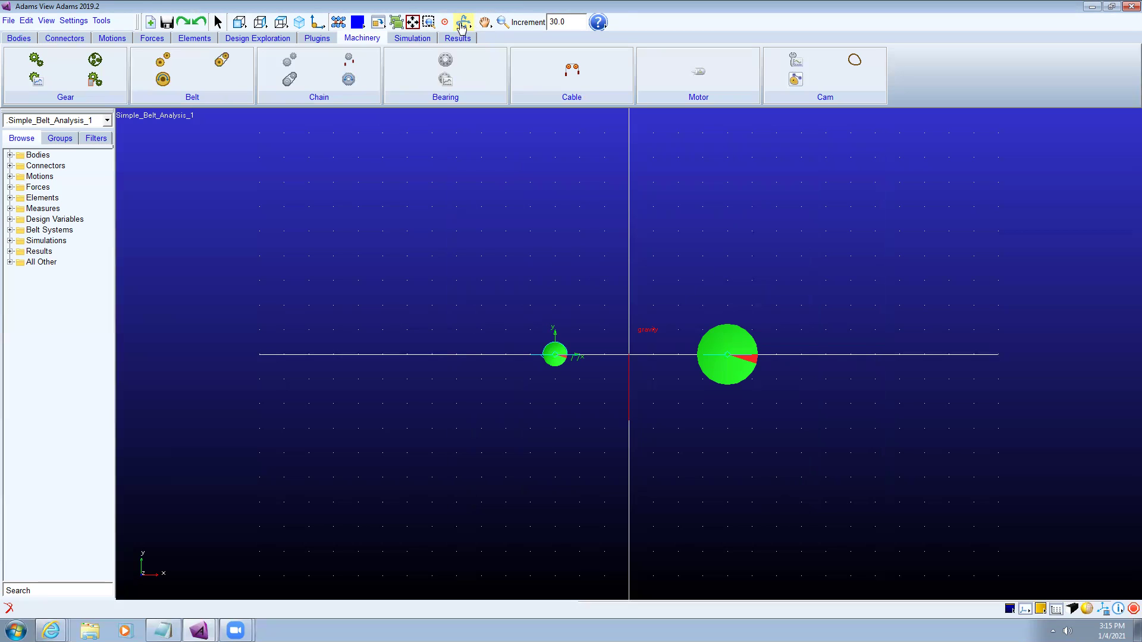
left_click(410, 27)
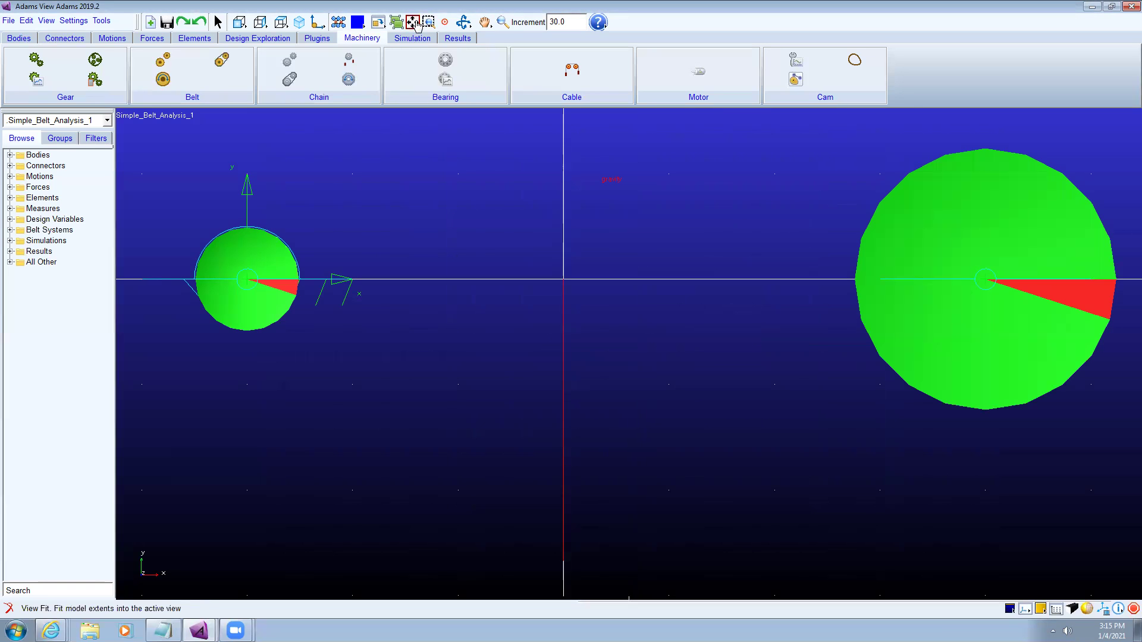
left_click(463, 24)
left_click_drag(695, 202, 667, 255)
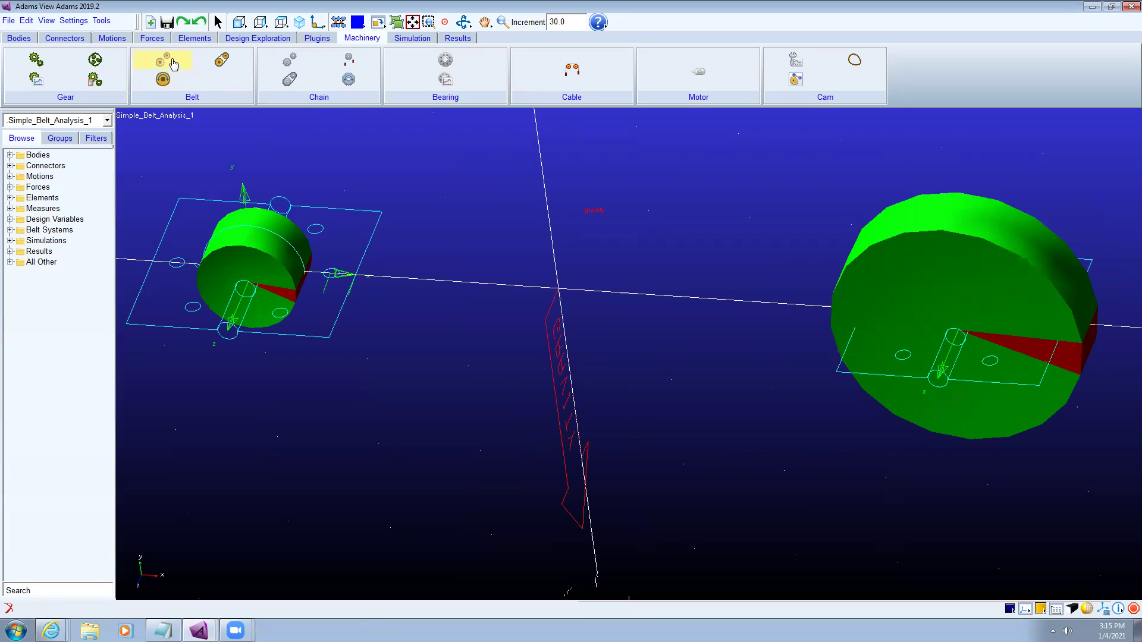
Step: Start creating a belt on pulleyset_1, keep the 2D Links method and proceed to the belt geometry
left_click(214, 67)
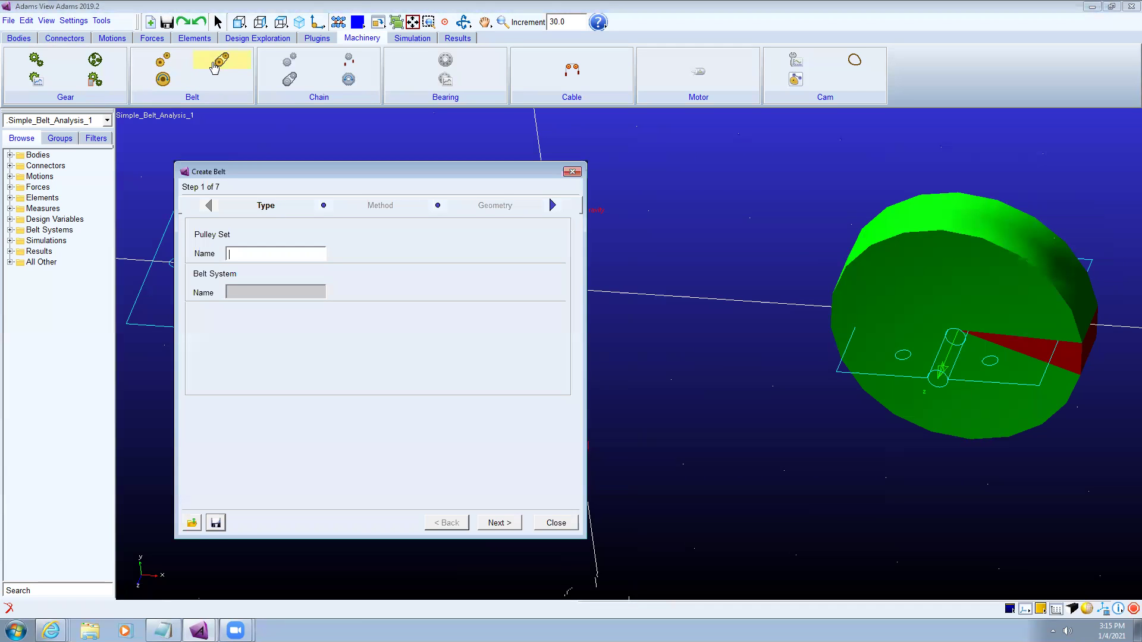
right_click(302, 249)
mouse_move(323, 256)
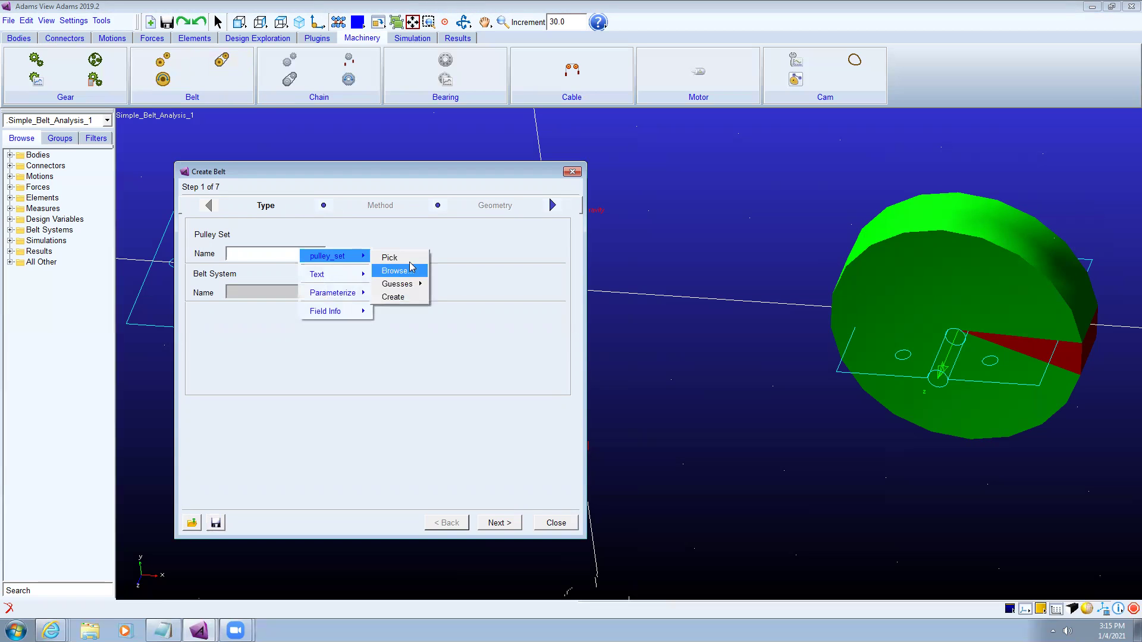
mouse_move(410, 284)
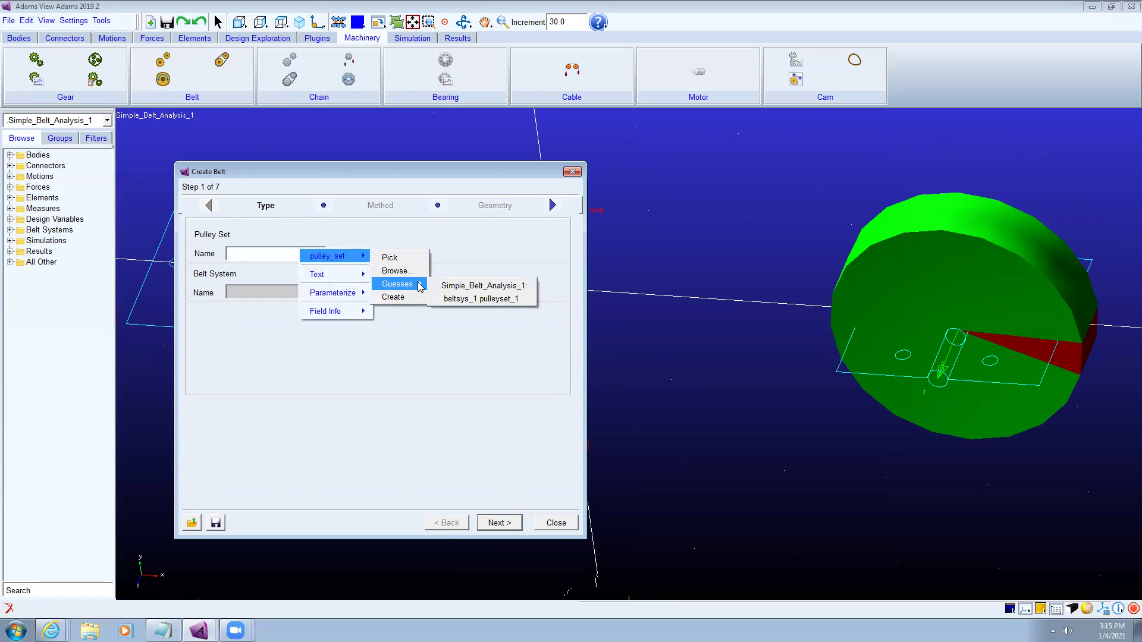
left_click(476, 299)
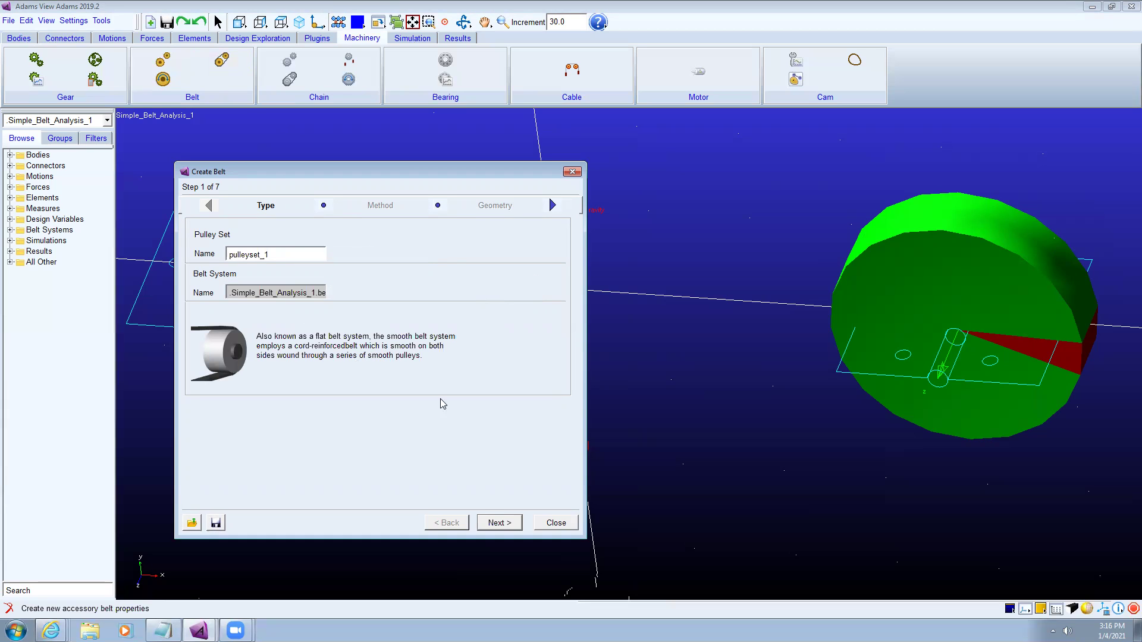
left_click(500, 522)
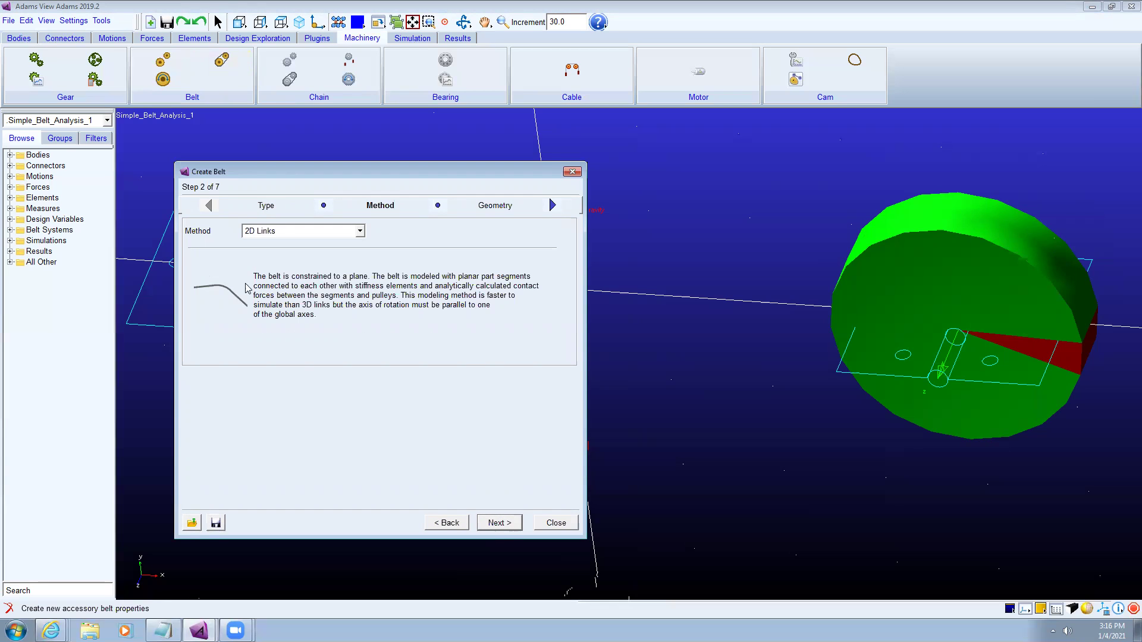
left_click(499, 522)
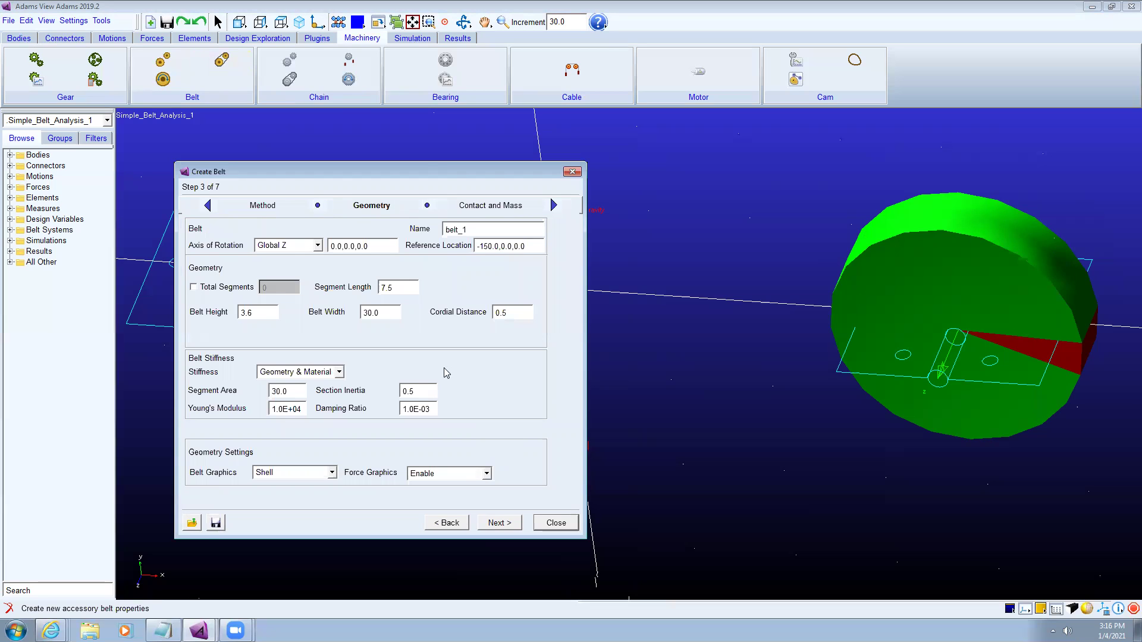
Step: Set the belt's segment length to 10 and its height to 3, and proceed to the contact and mass settings
left_click_drag(399, 289, 370, 288)
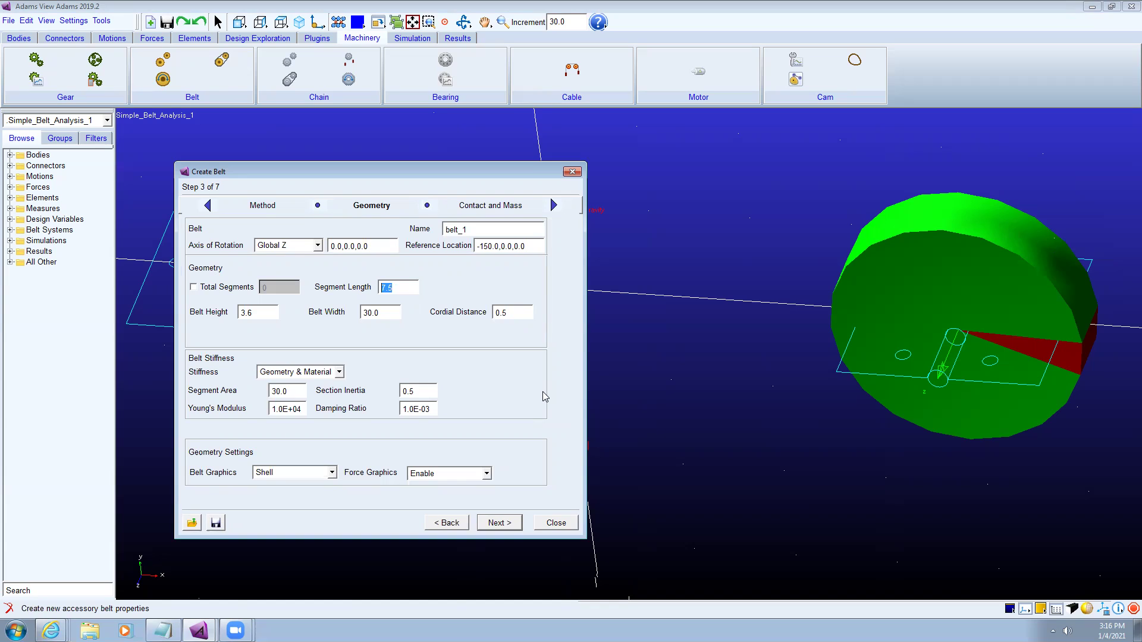
type("10")
double_click(259, 312)
type("3")
left_click(495, 527)
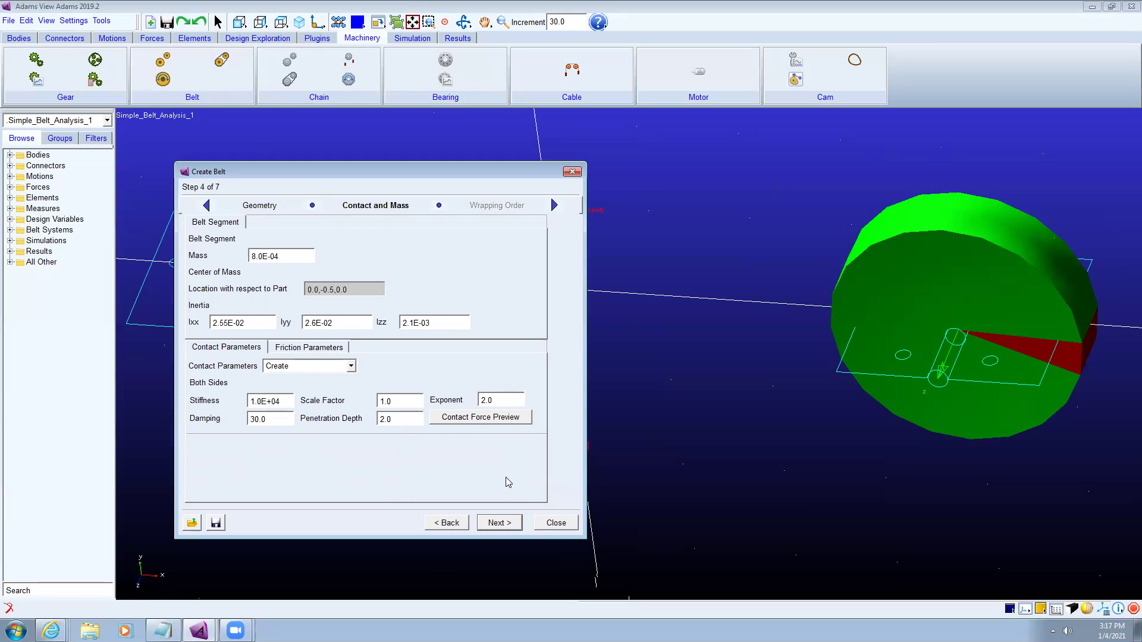
Step: Keep the default contact and mass values, define the wrapping order as pulleyset_1_Driver followed by pulleyset_1_Driven, and wrap the belt
left_click(498, 523)
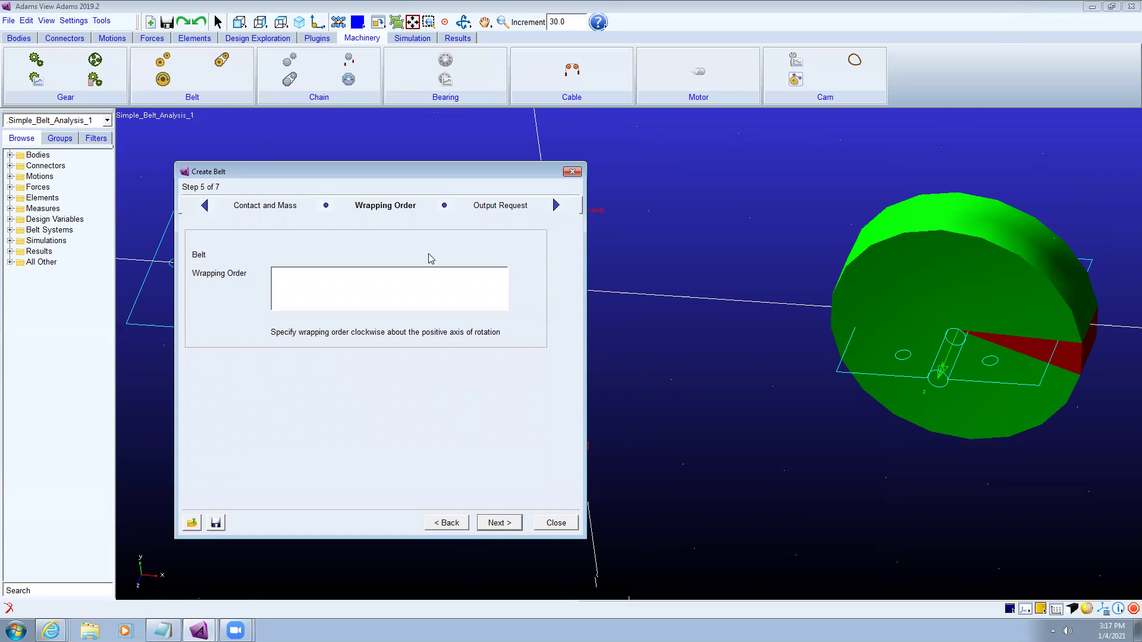
right_click(370, 272)
mouse_move(409, 289)
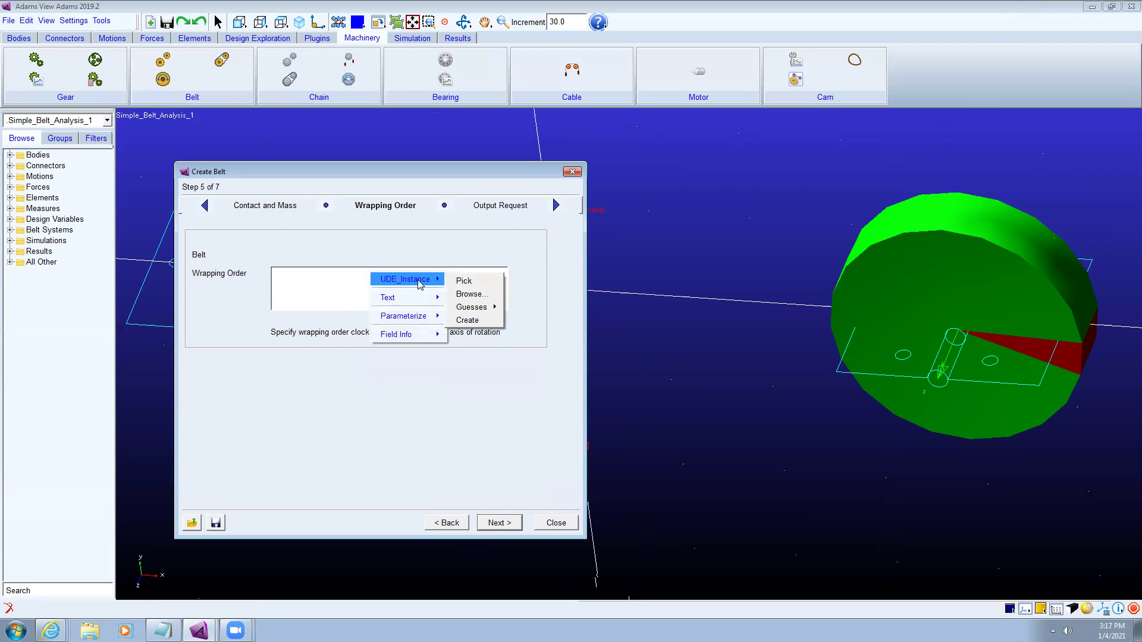
mouse_move(473, 307)
left_click(557, 322)
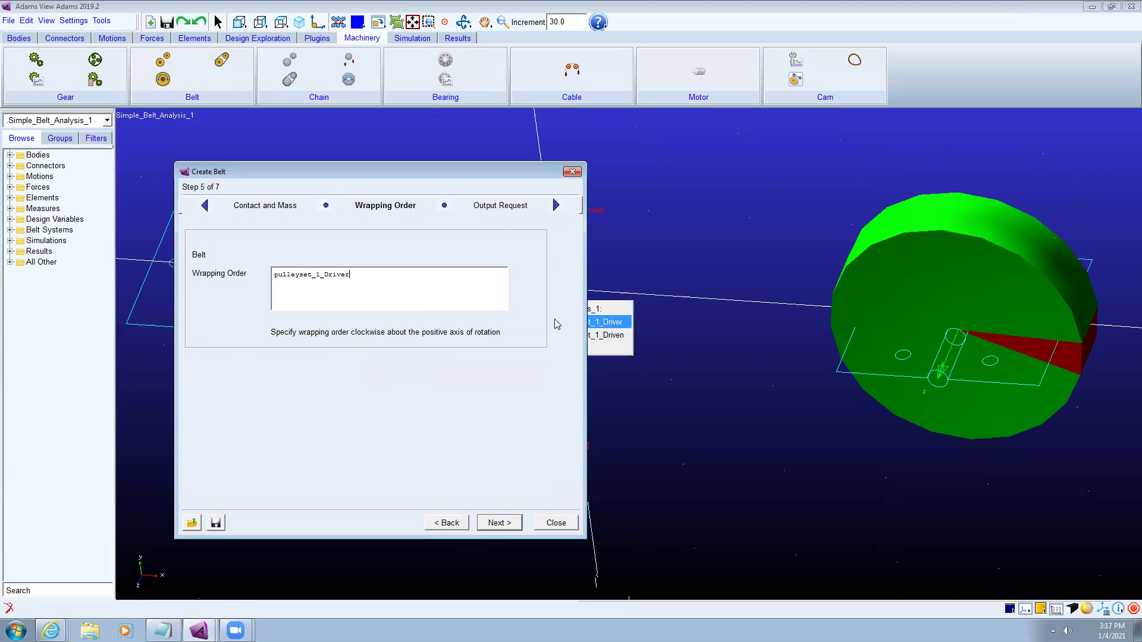
right_click(431, 287)
mouse_move(499, 298)
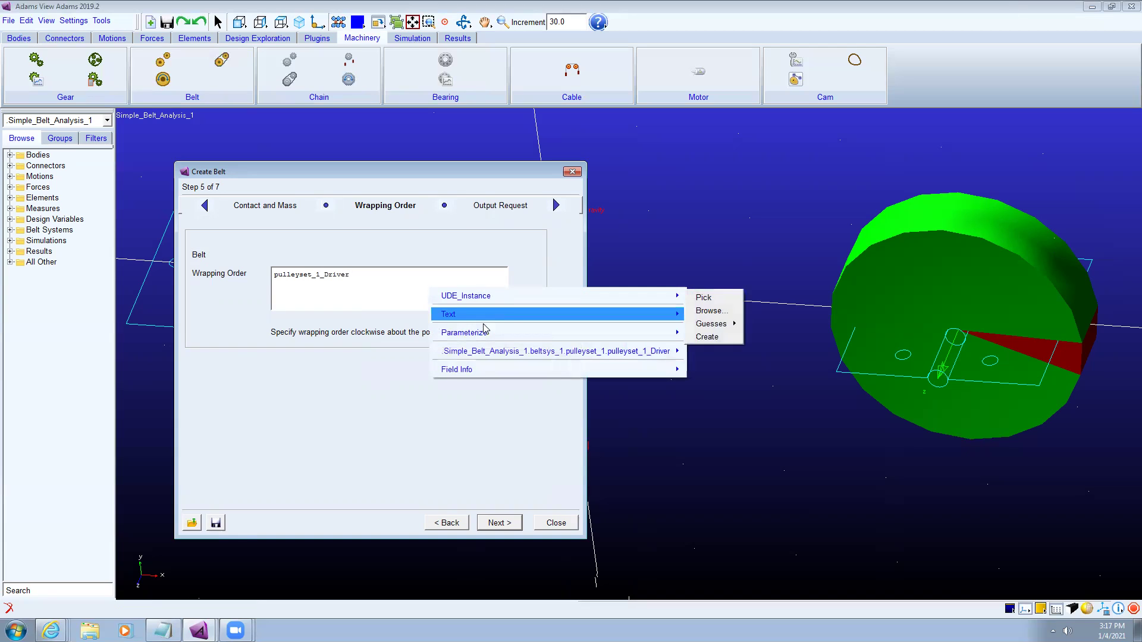
mouse_move(711, 323)
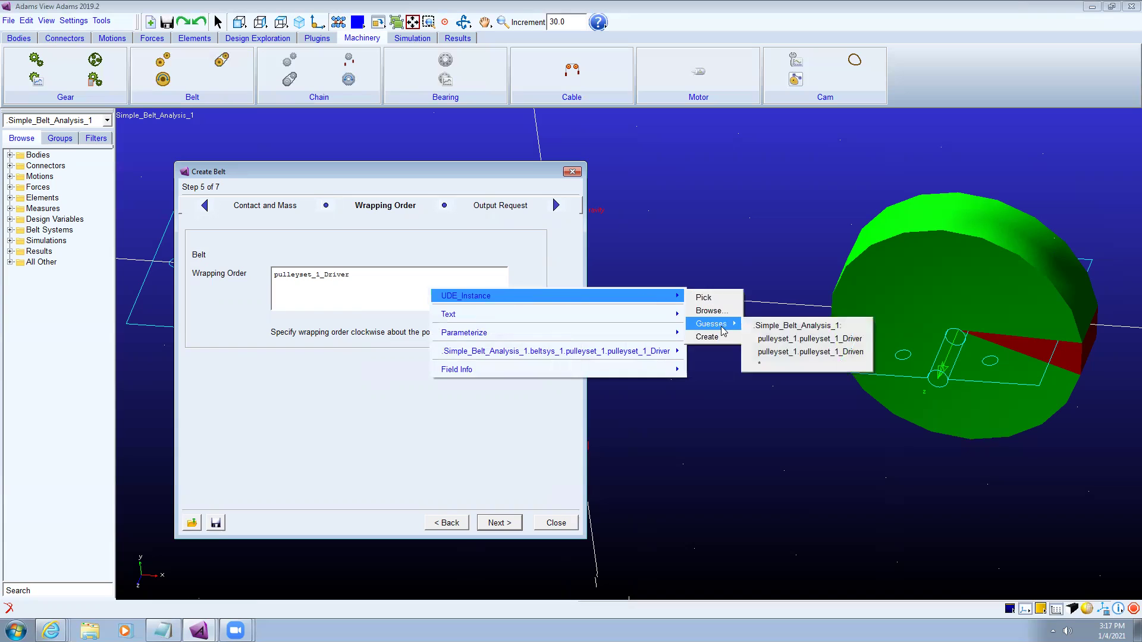
left_click(813, 355)
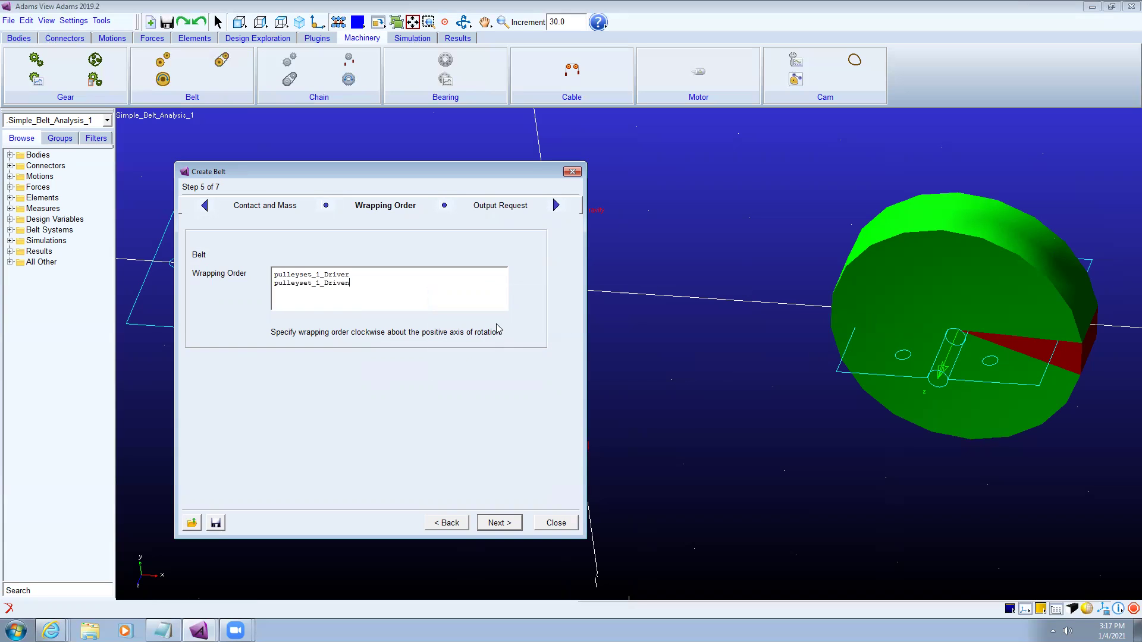
left_click(499, 524)
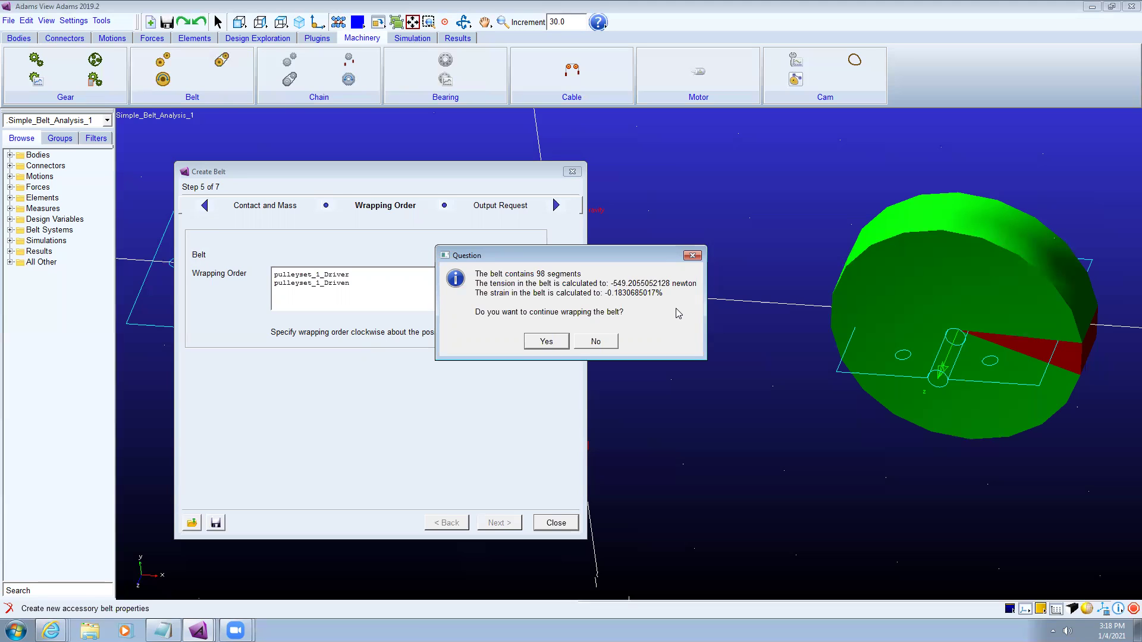
left_click(545, 340)
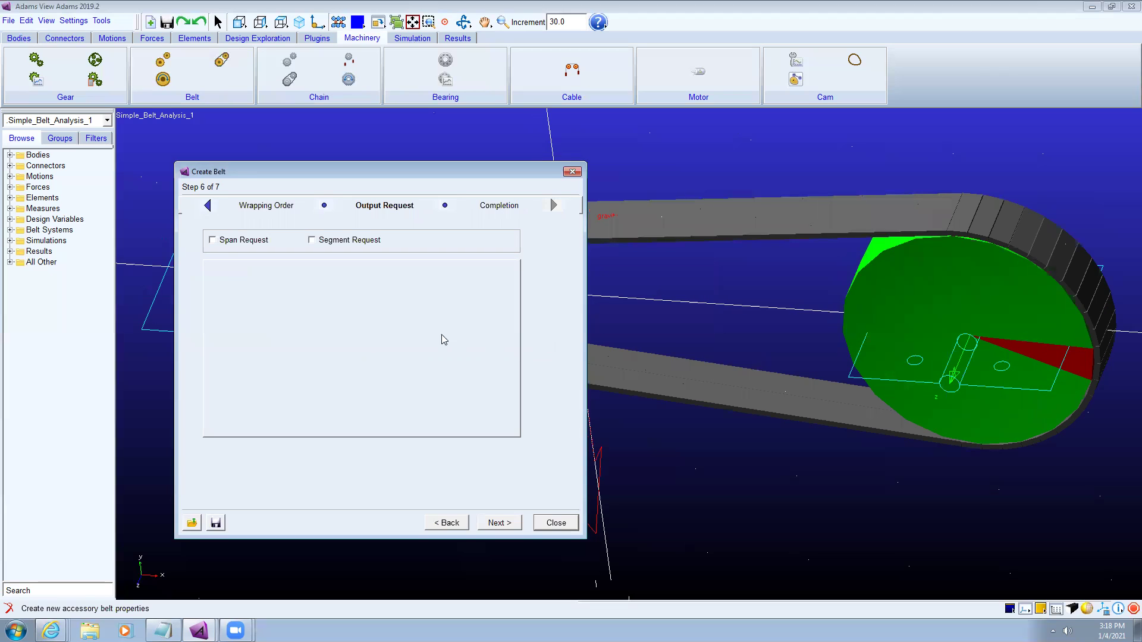
Step: Enable both the span request and the segment request for the belt's output
left_click(213, 240)
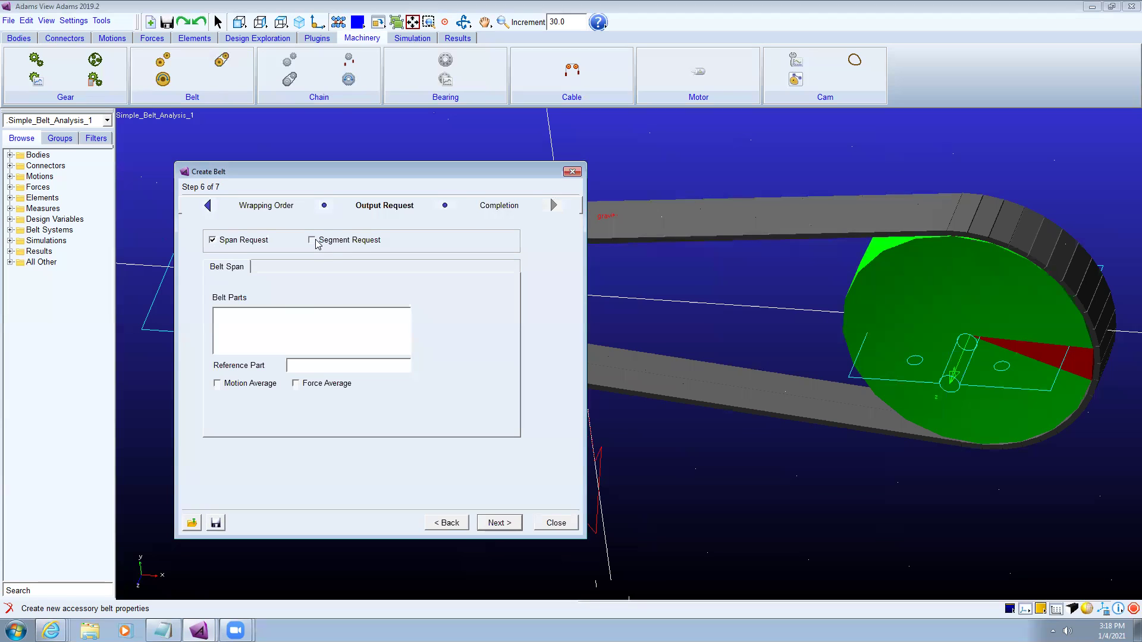
left_click(313, 241)
left_click(213, 240)
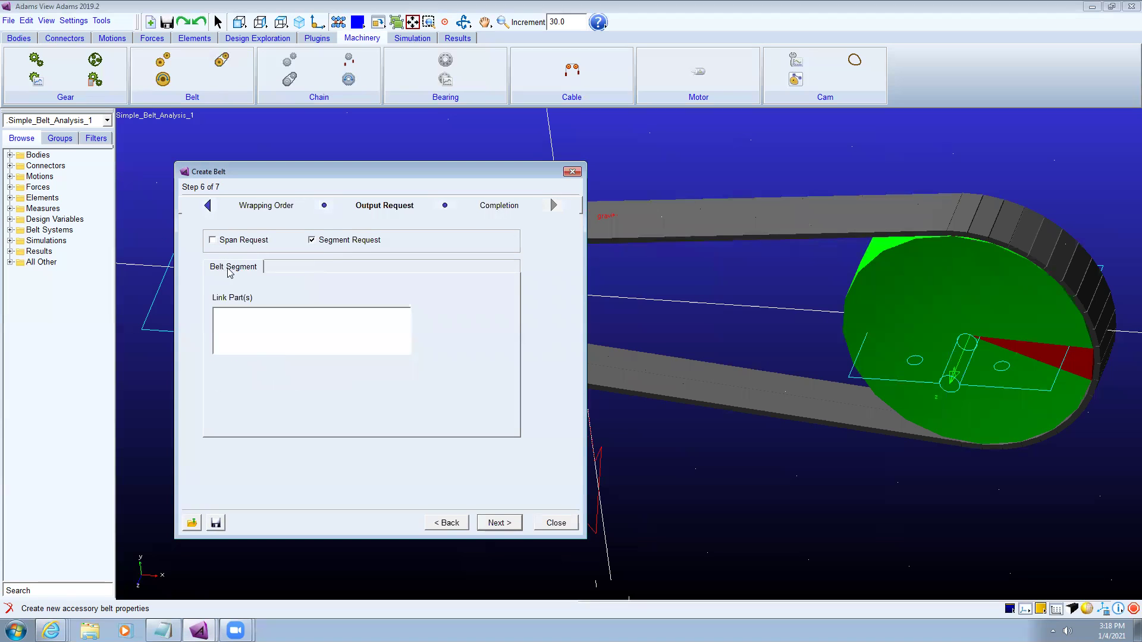
left_click(213, 239)
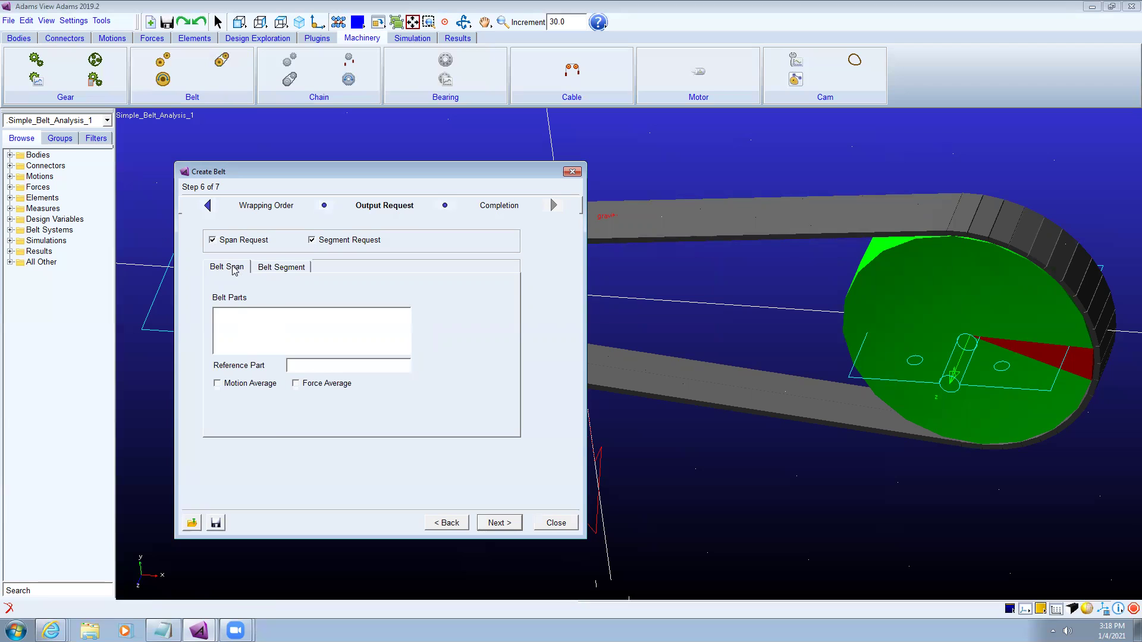
Step: Define the span request with belt_1.segment_1 as the belt part and ground as the reference part, and switch to the segment request
right_click(249, 323)
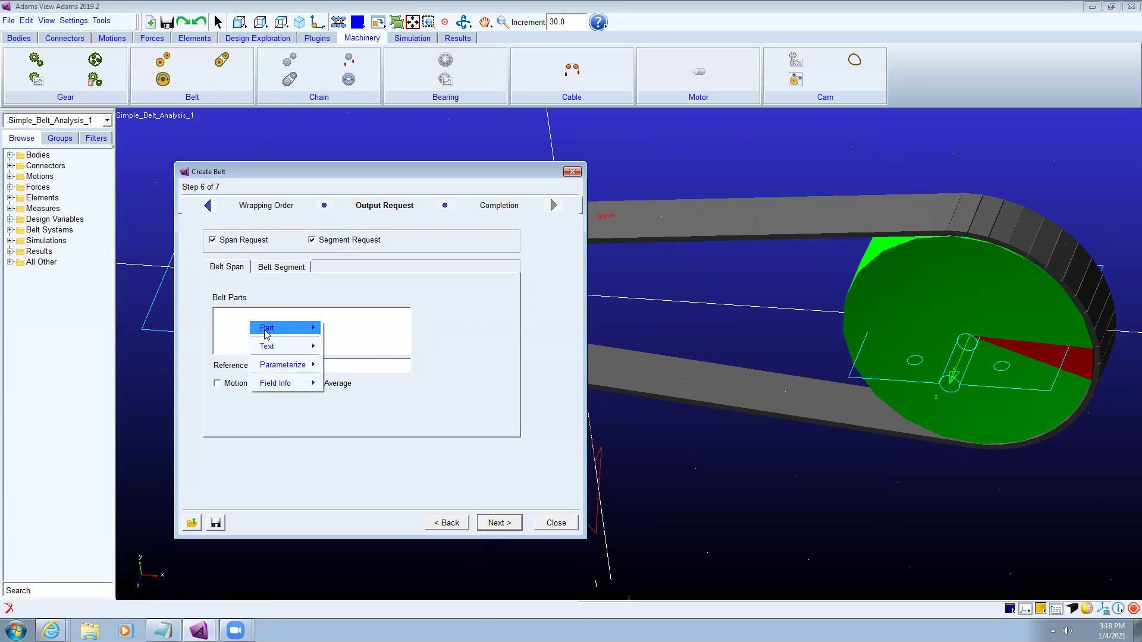
mouse_move(267, 328)
mouse_move(347, 355)
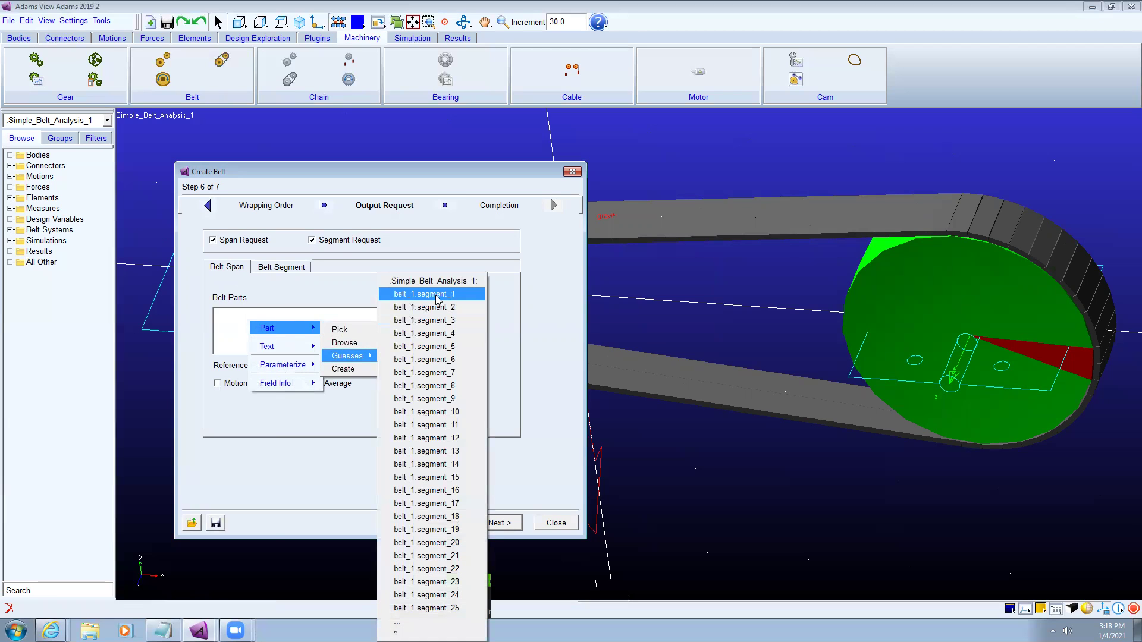
left_click(437, 294)
right_click(352, 366)
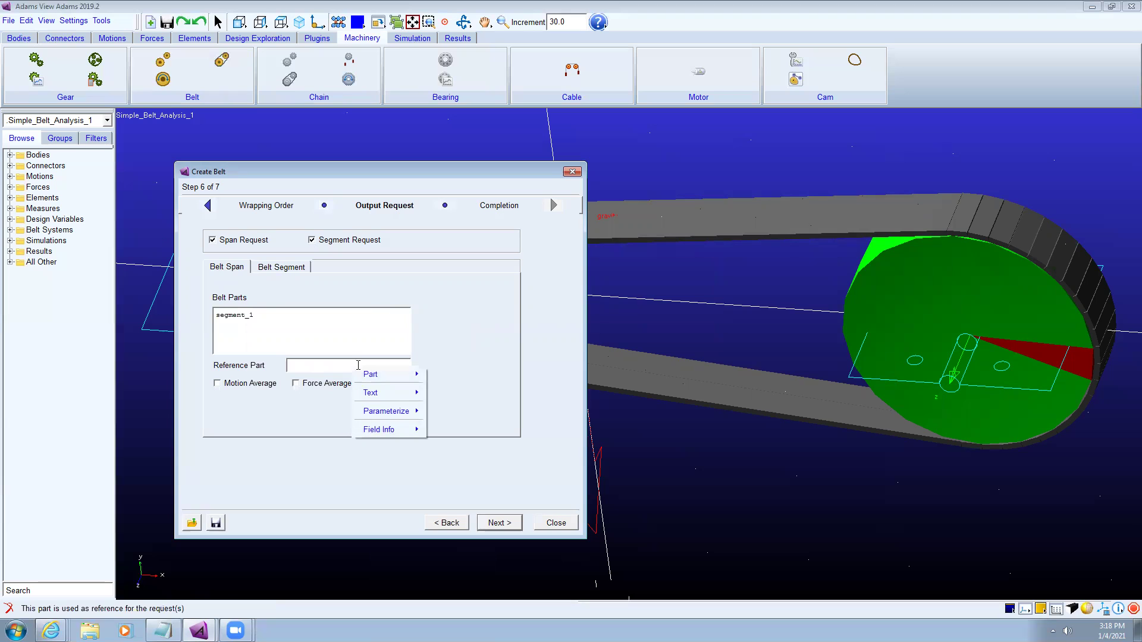
mouse_move(387, 374)
mouse_move(451, 402)
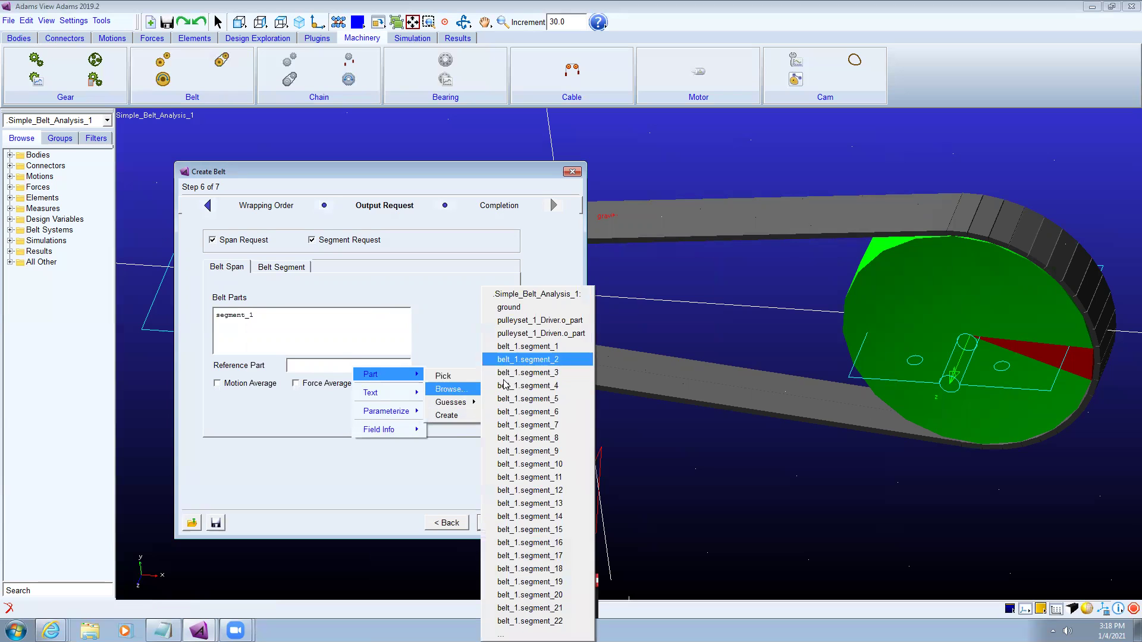
left_click(531, 307)
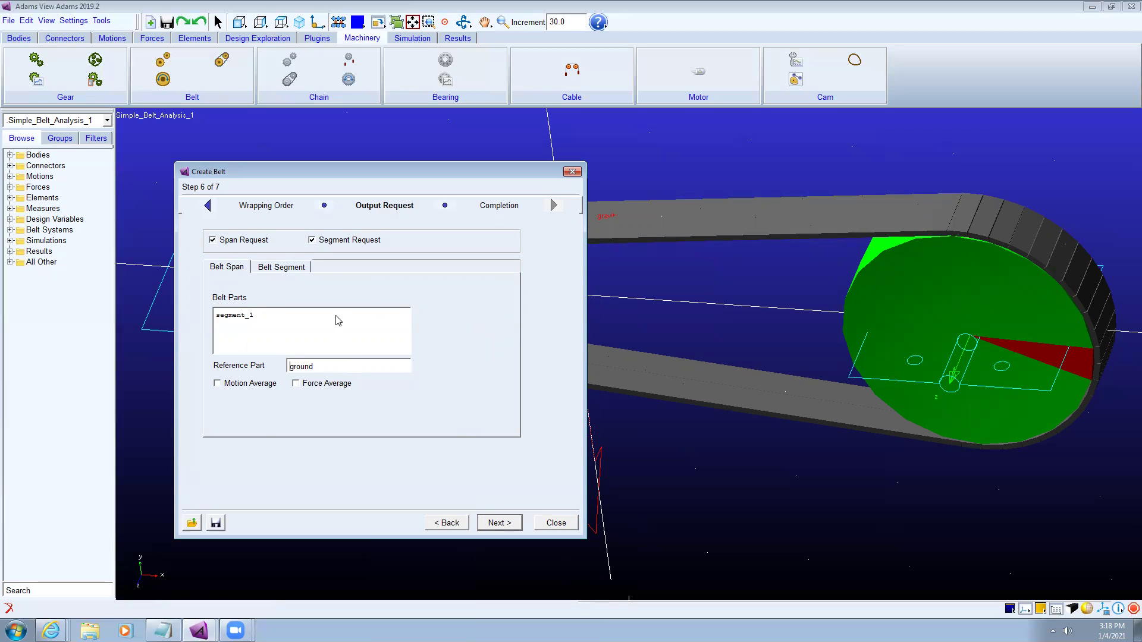
left_click(301, 272)
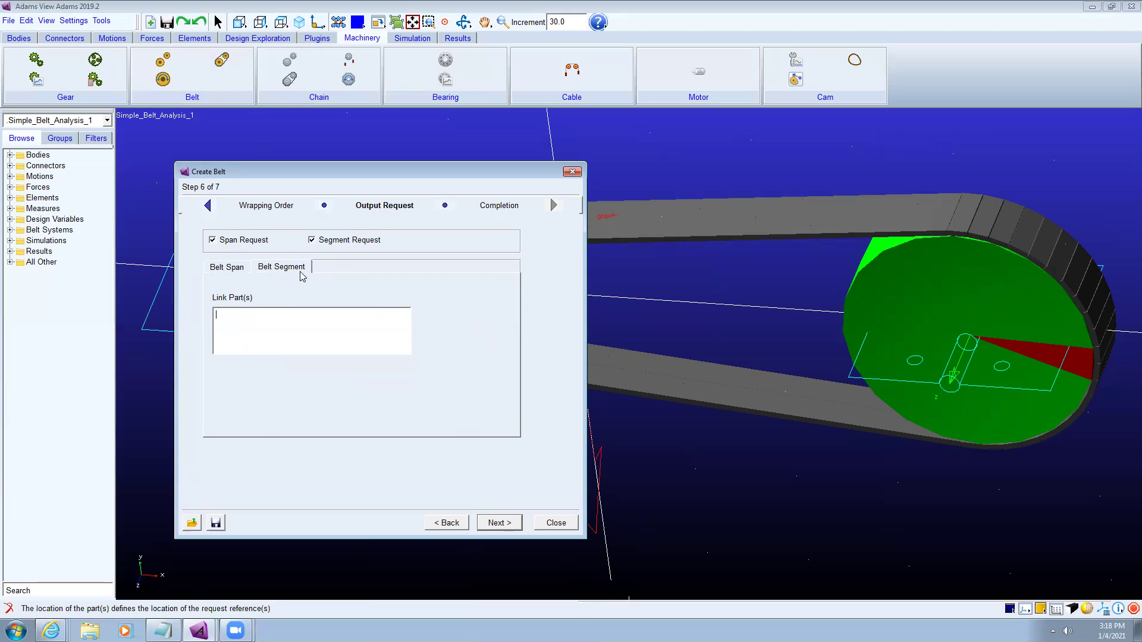
right_click(295, 321)
mouse_move(315, 327)
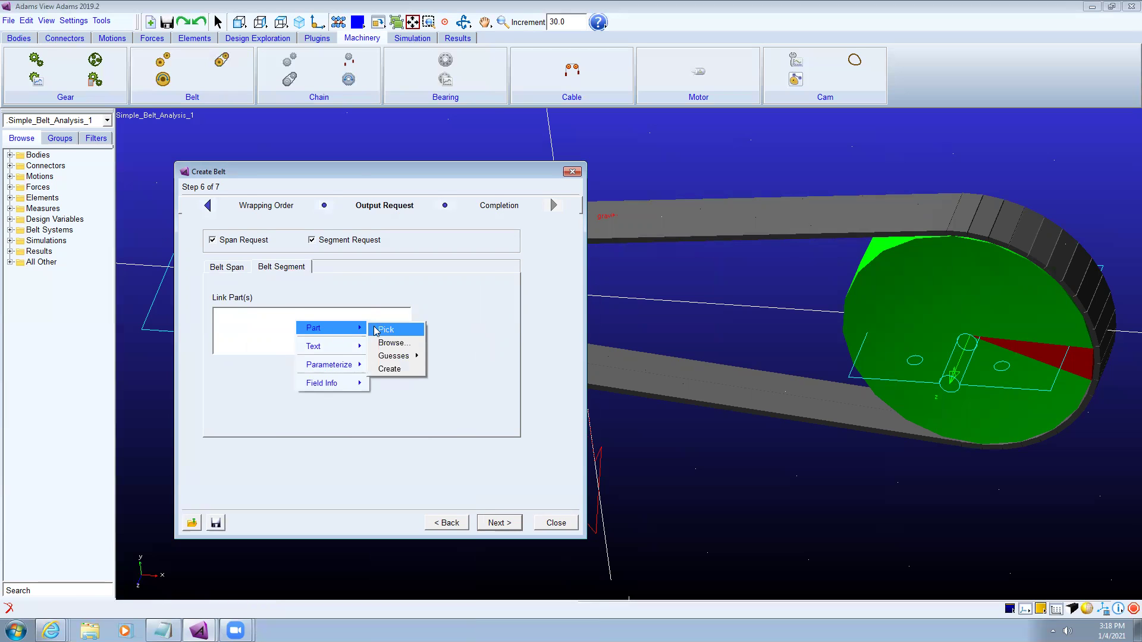
left_click(409, 369)
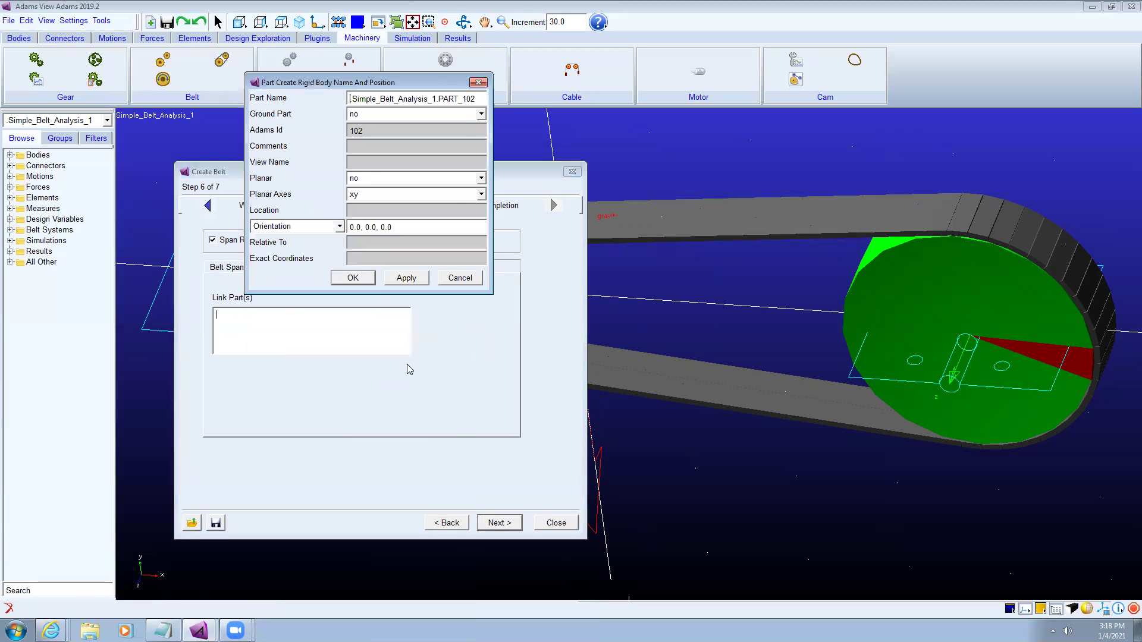
left_click(483, 82)
Step: Set belt_1.segment_1 as the link part of the segment request and finish creating the belt
right_click(332, 322)
mouse_move(381, 331)
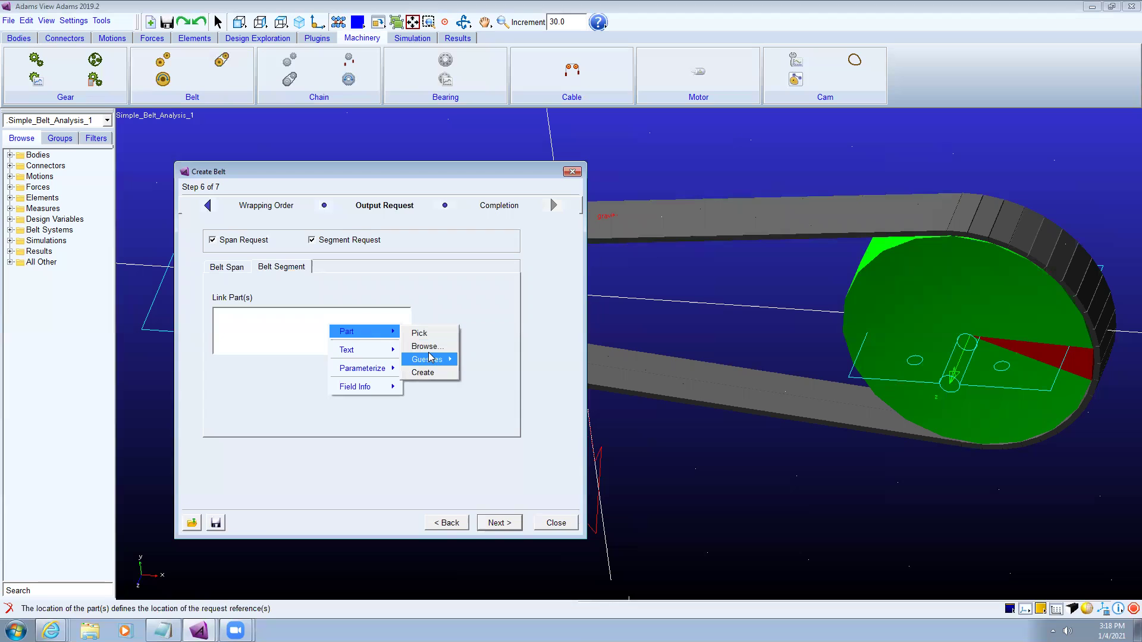
mouse_move(448, 360)
left_click(532, 298)
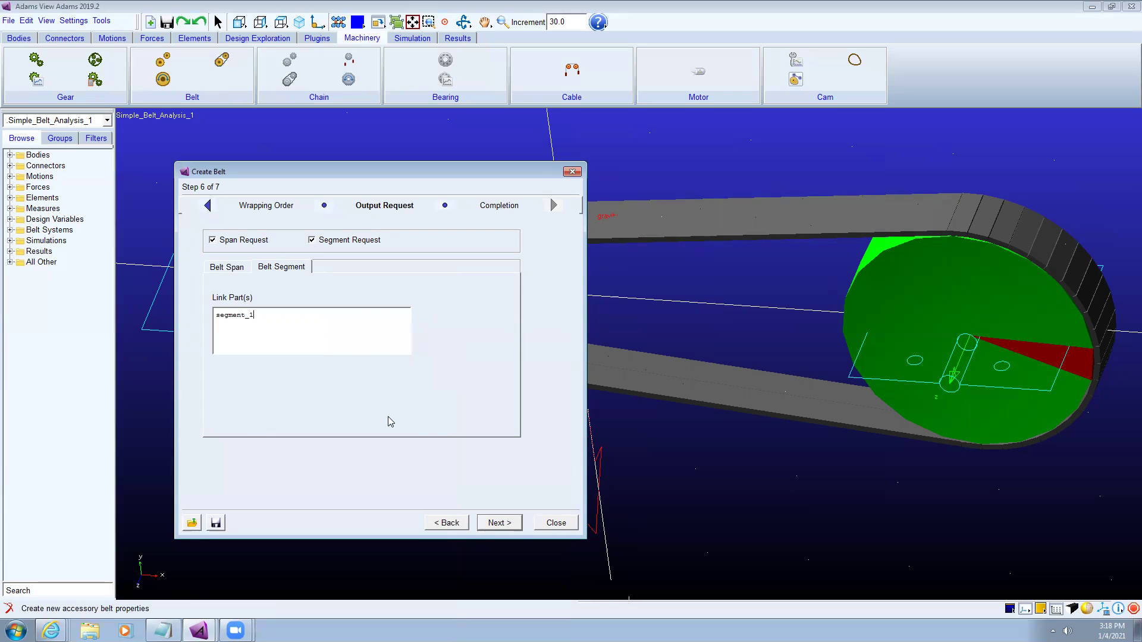
left_click(496, 527)
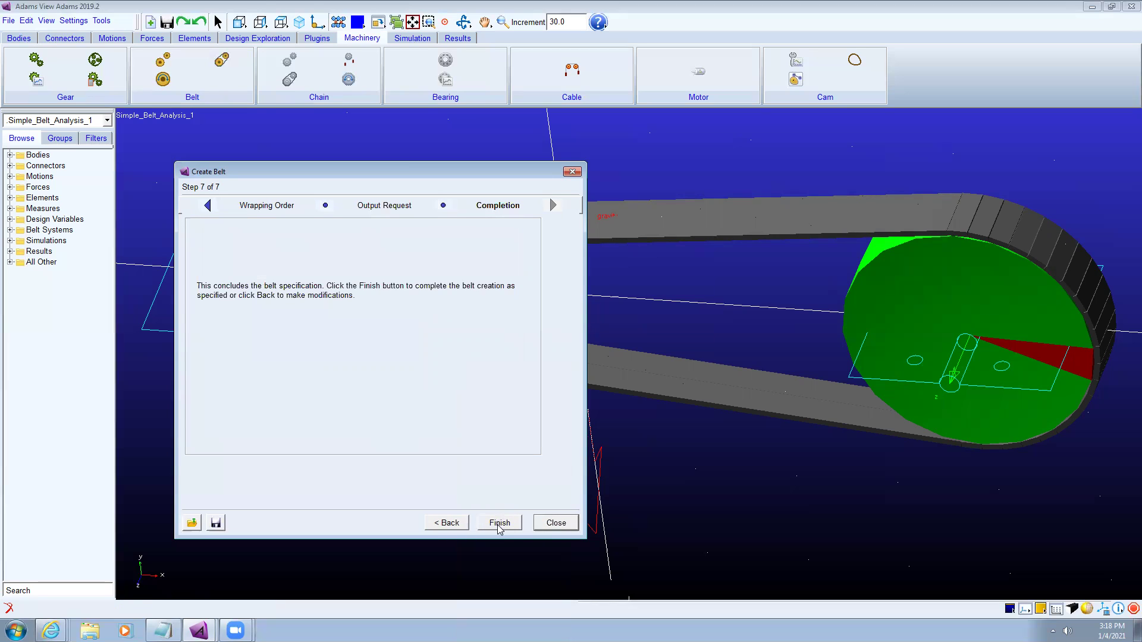
left_click(500, 523)
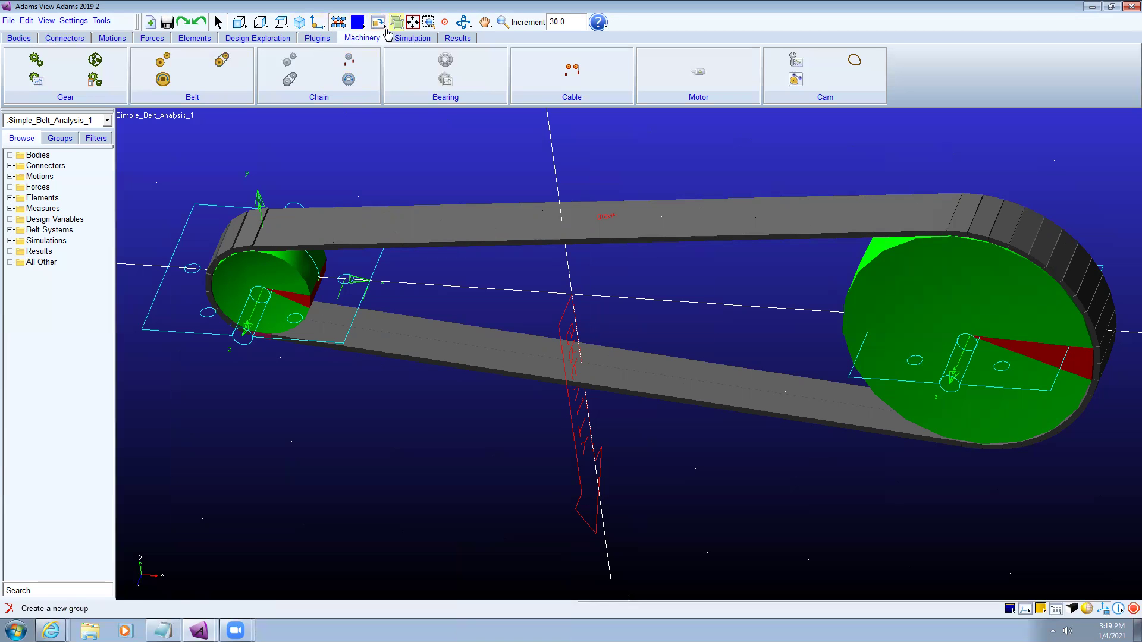
Step: Rotate, zoom and fit the model to inspect the belt wrapped around both pulleys from several angles
left_click(463, 22)
left_click_drag(703, 279, 1013, 418)
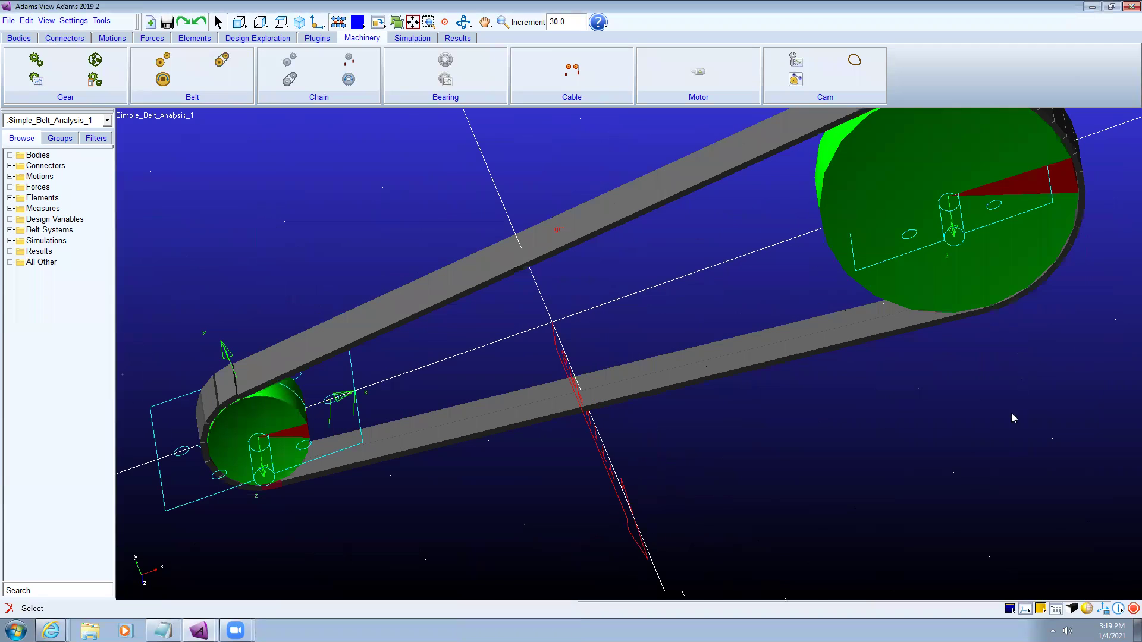
left_click(414, 23)
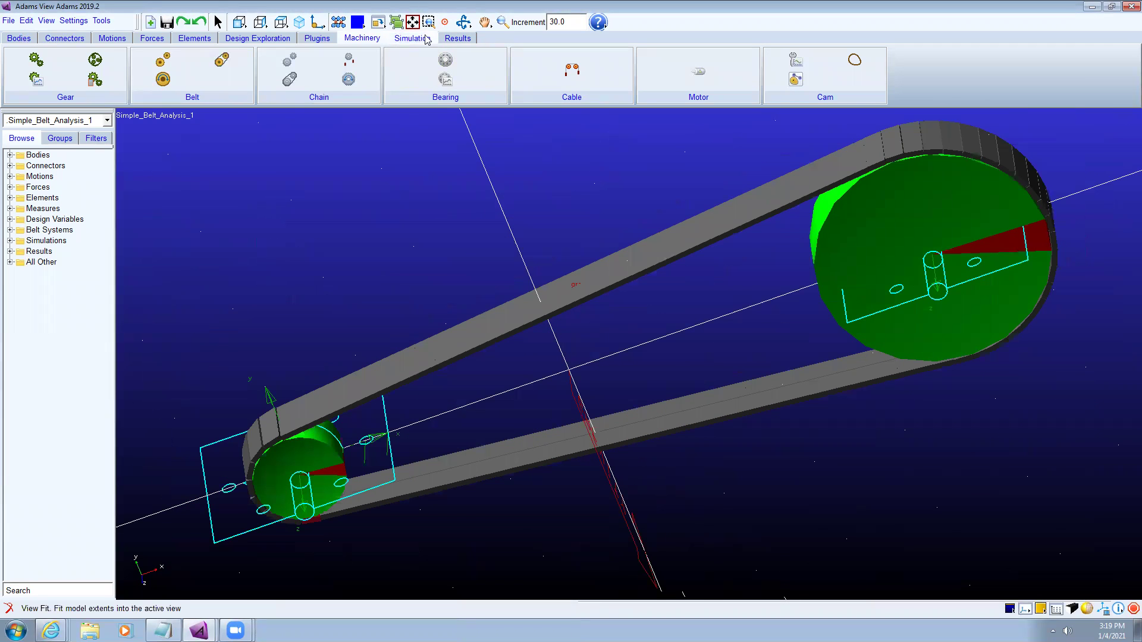
left_click(428, 22)
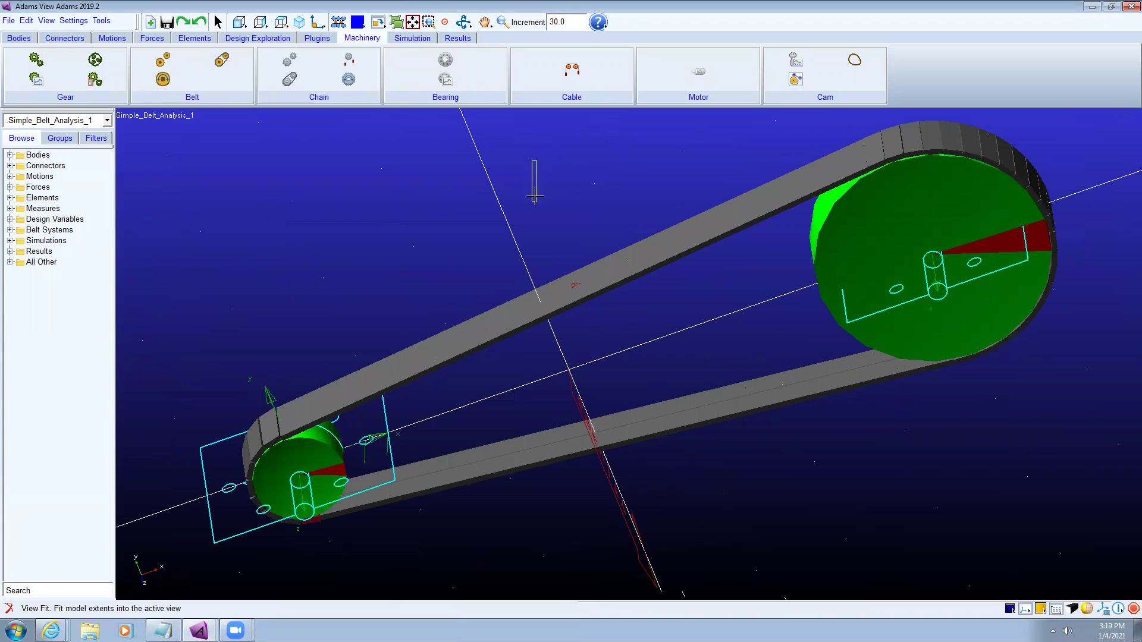
left_click_drag(533, 172, 591, 255)
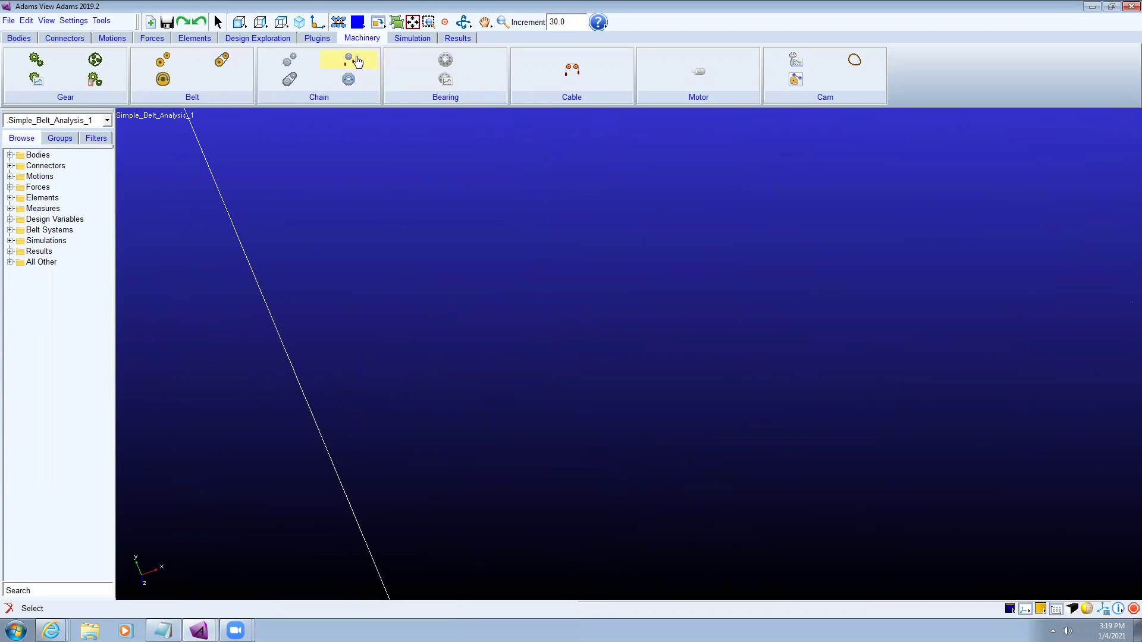
left_click(412, 22)
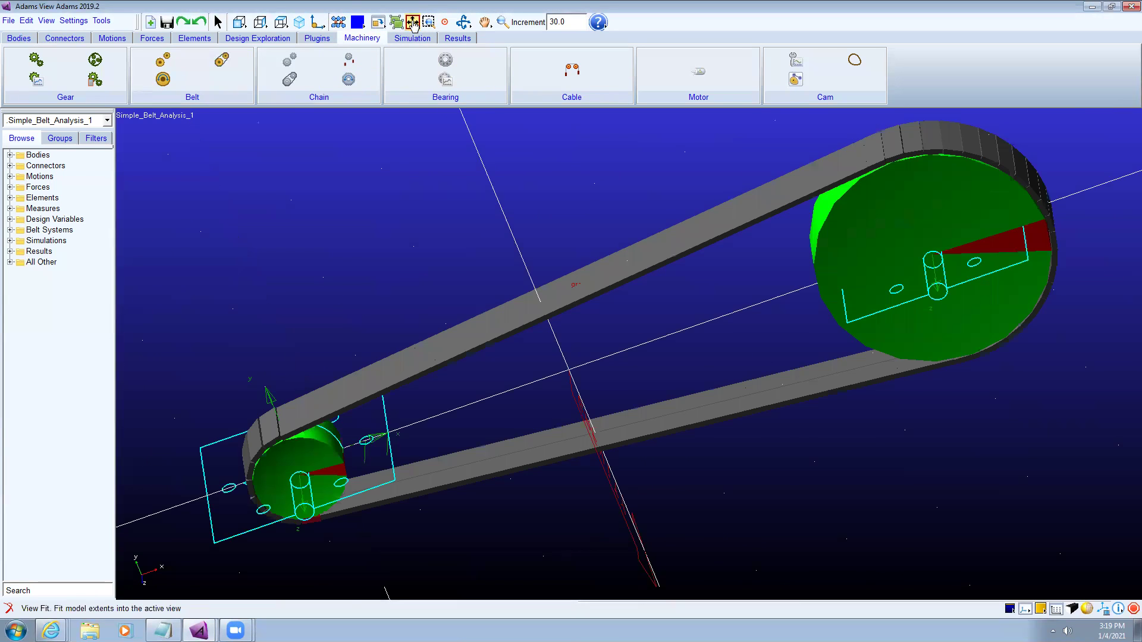
left_click(463, 22)
left_click_drag(900, 300, 416, 310)
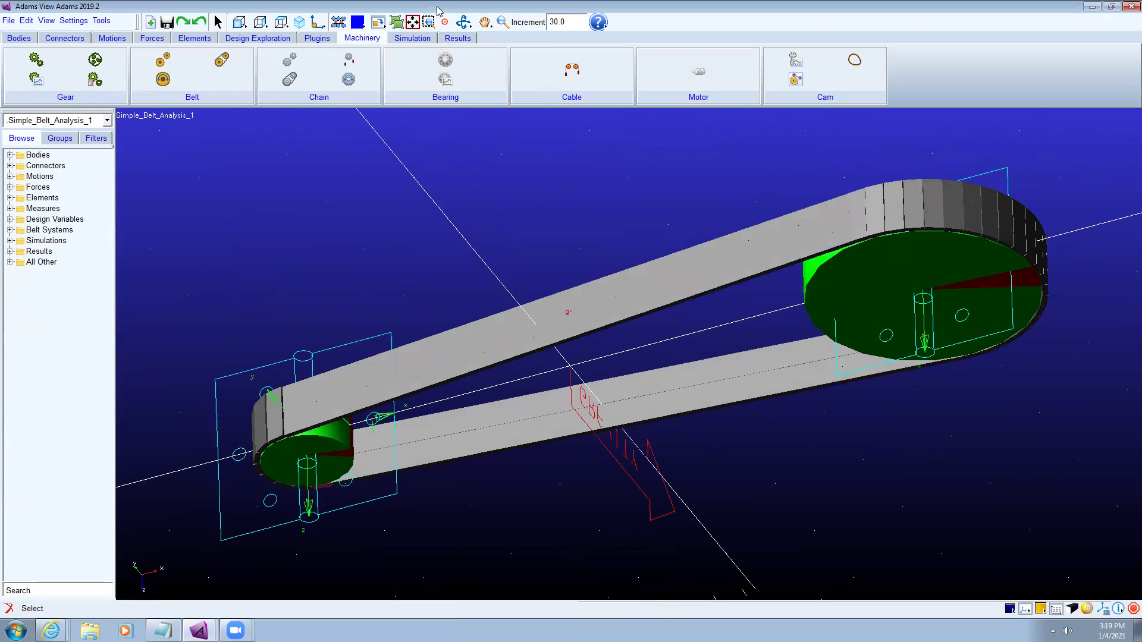
left_click(463, 22)
left_click_drag(326, 241, 475, 152)
left_click_drag(859, 444, 475, 119)
key("r")
left_click(429, 25)
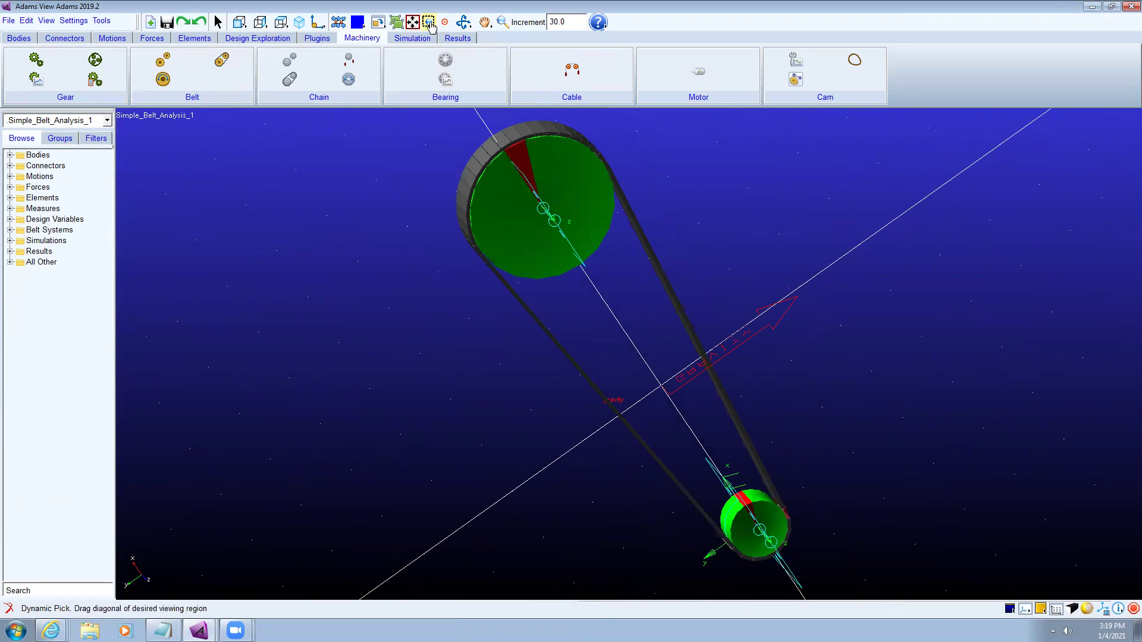
left_click(396, 22)
left_click(558, 218)
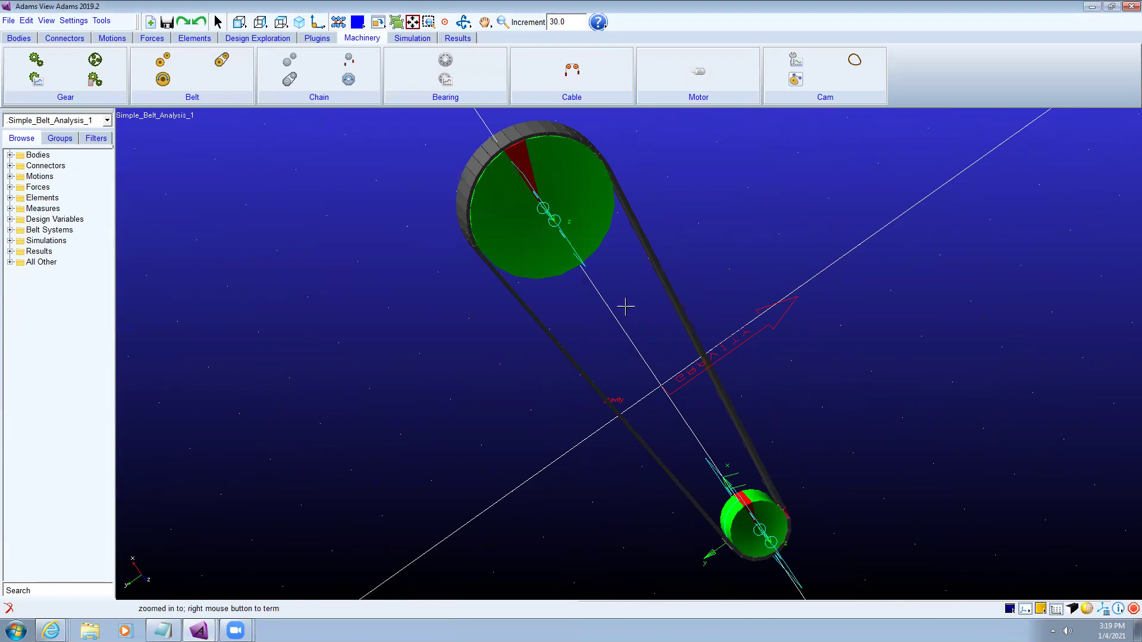
left_click(463, 22)
left_click_drag(433, 248, 699, 468)
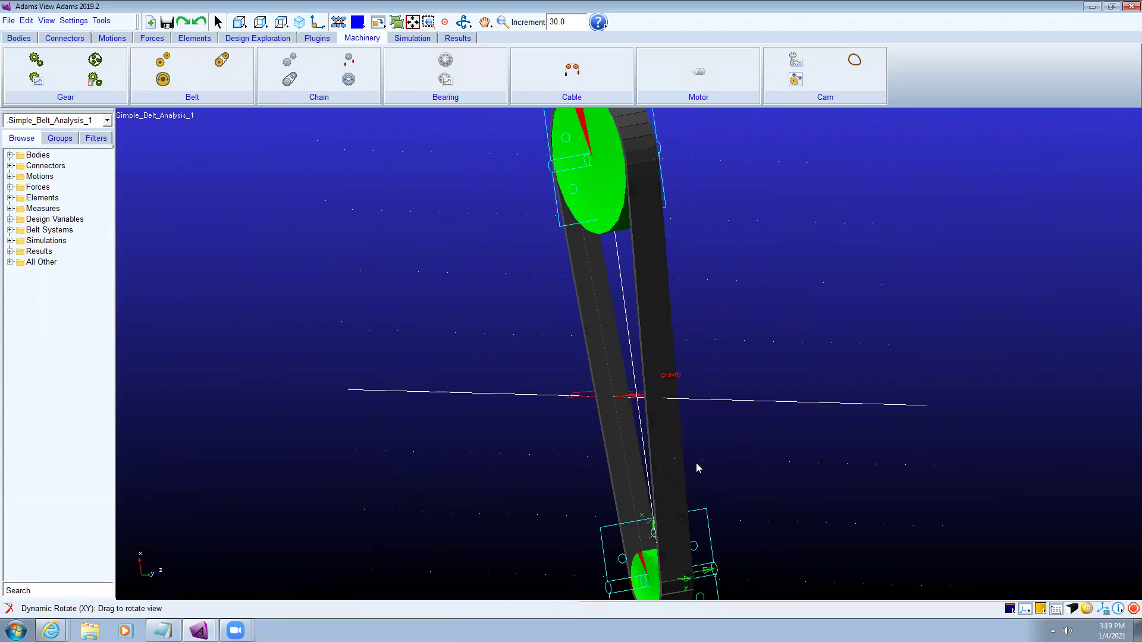
left_click(463, 22)
left_click_drag(722, 416, 505, 291)
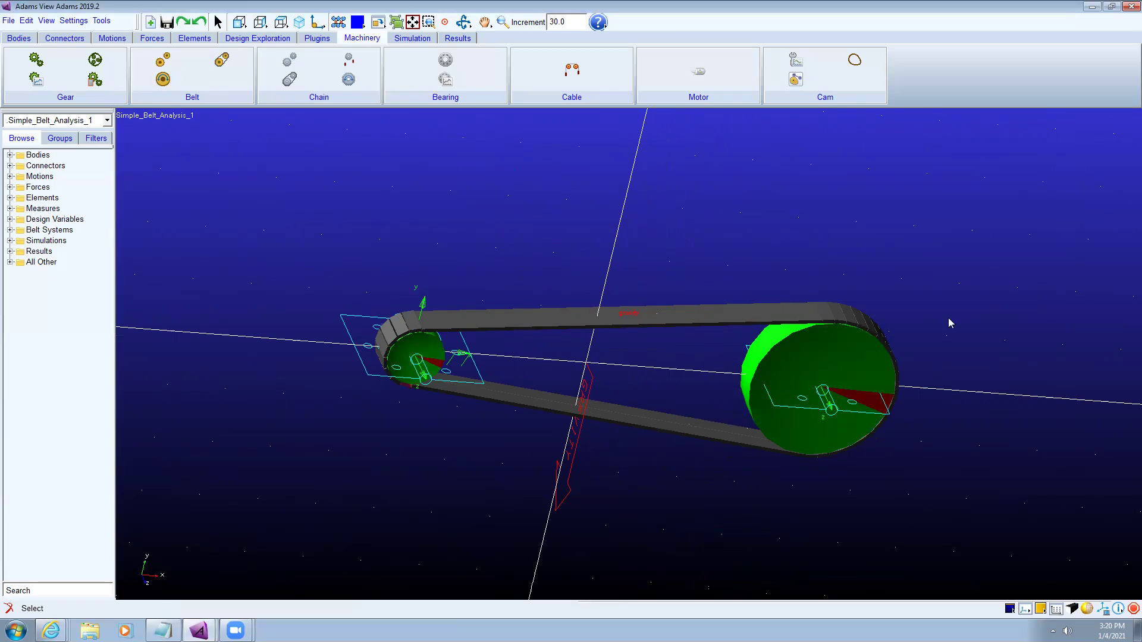
Step: Start creating pulley actuator actuator_1 on pulleyset_1, acting on pulleyset_1_Driver, and proceed to the actuator type
left_click(163, 79)
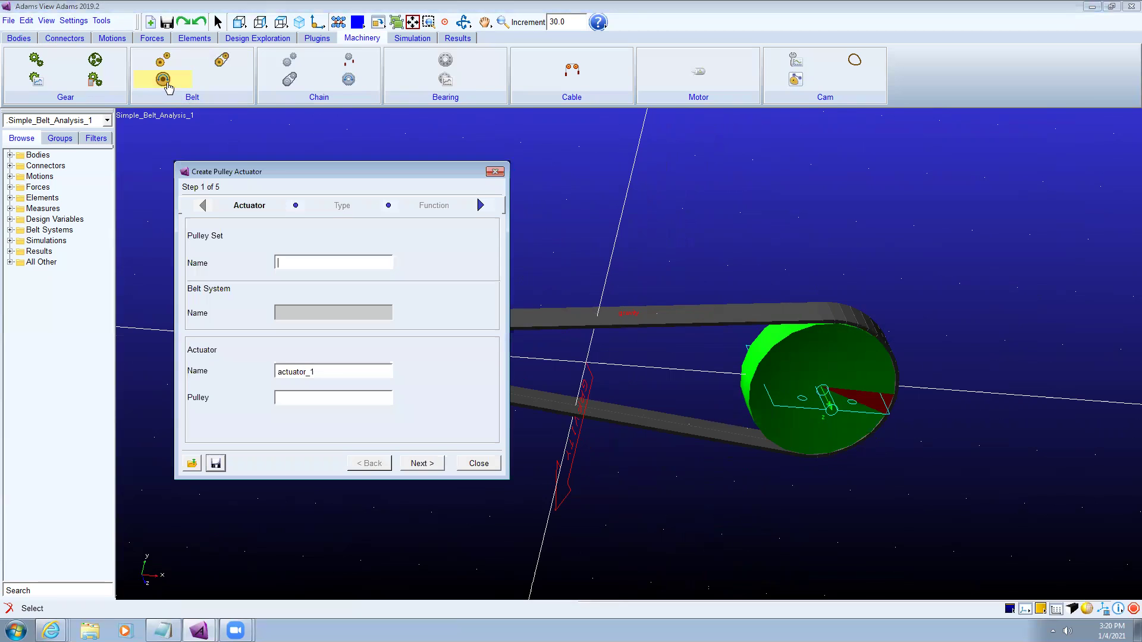
right_click(347, 261)
mouse_move(381, 268)
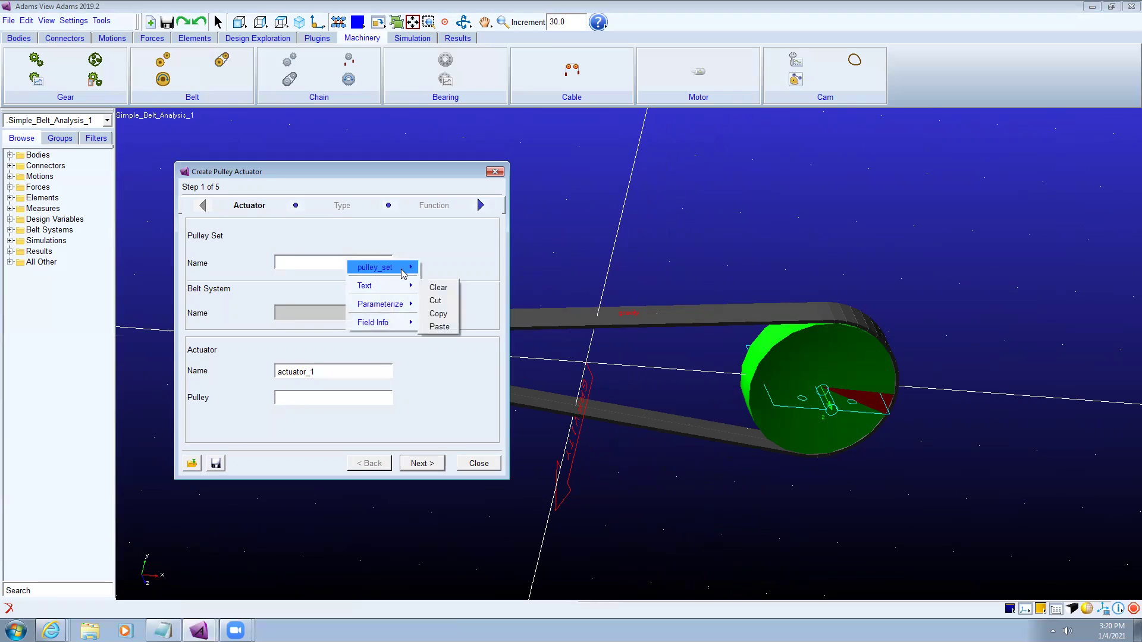
mouse_move(446, 295)
left_click(500, 311)
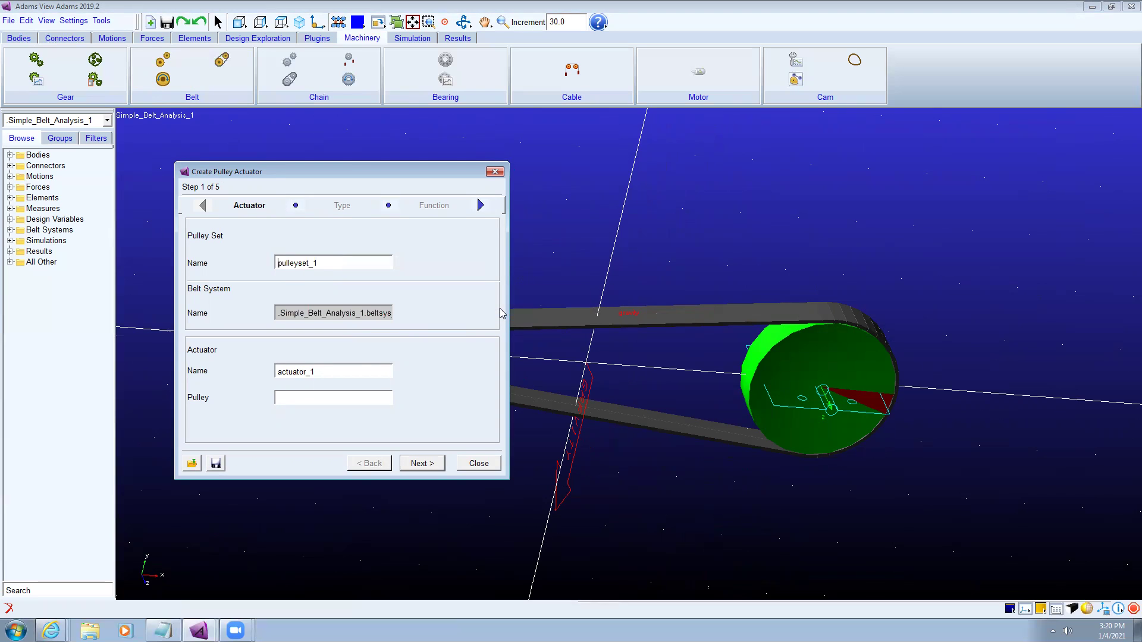
right_click(332, 397)
mouse_move(369, 406)
mouse_move(434, 433)
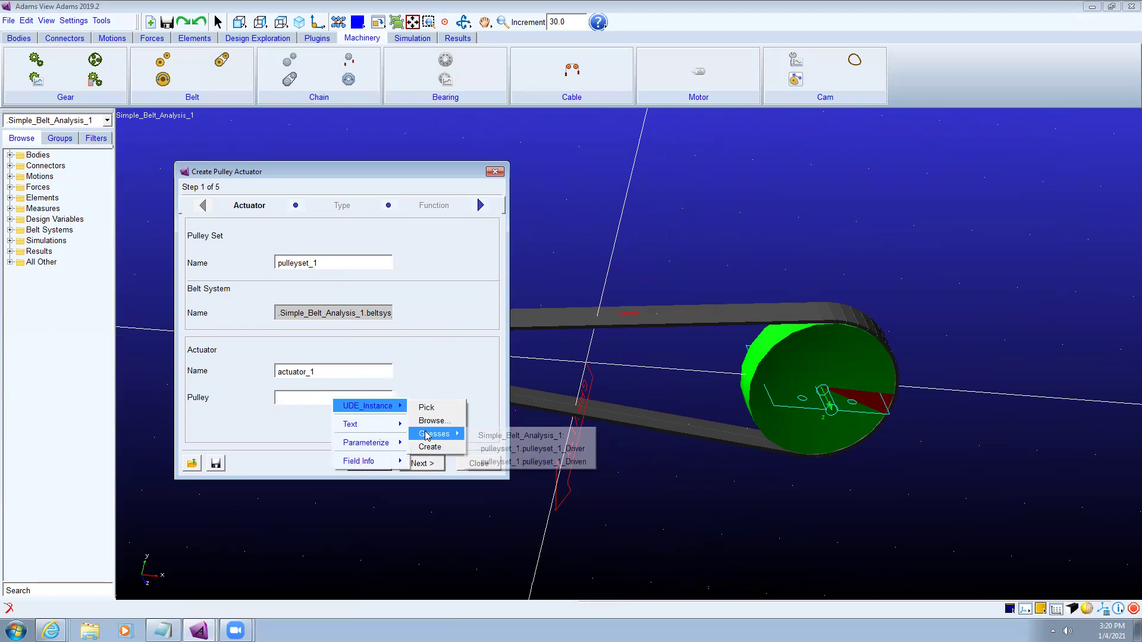
left_click(485, 450)
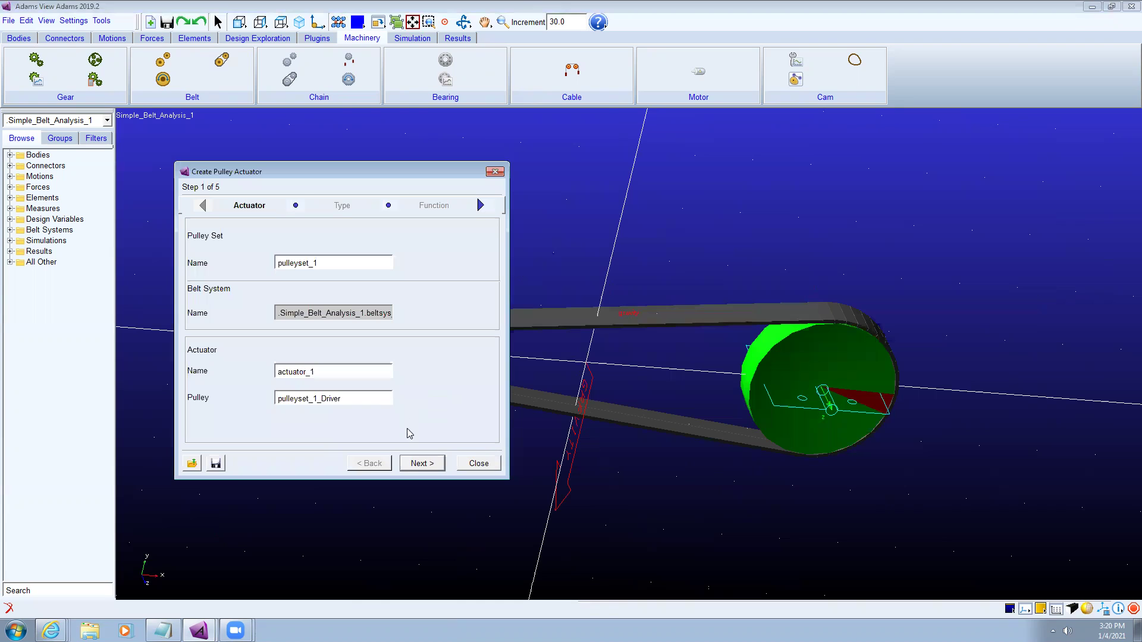
left_click(419, 465)
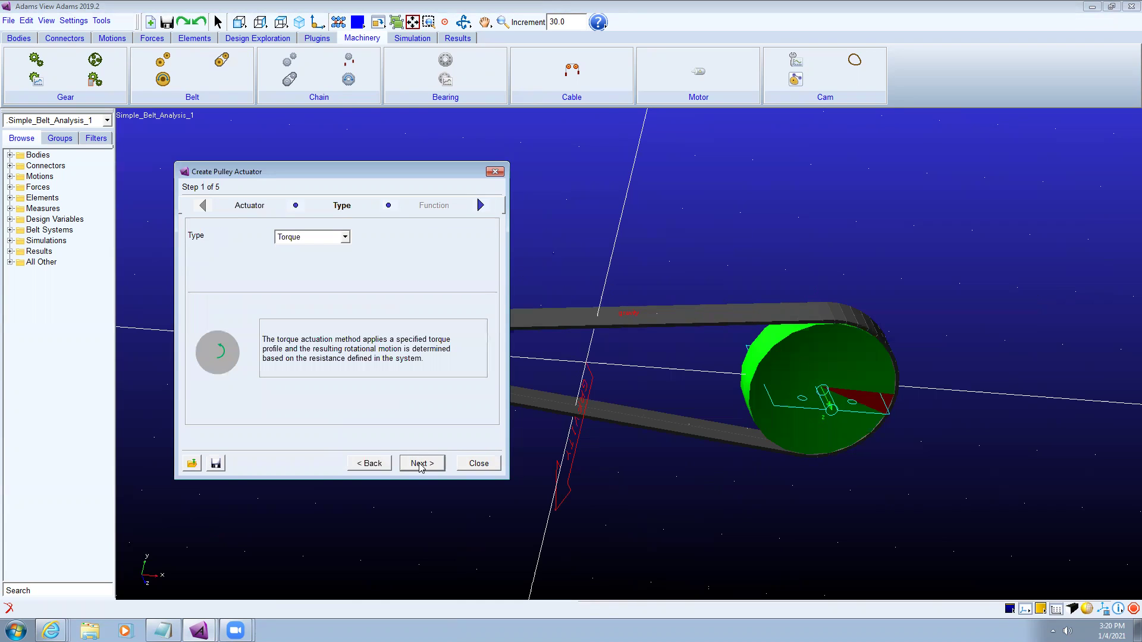
Step: Keep Torque as the actuator type and proceed to the function settings
left_click(345, 237)
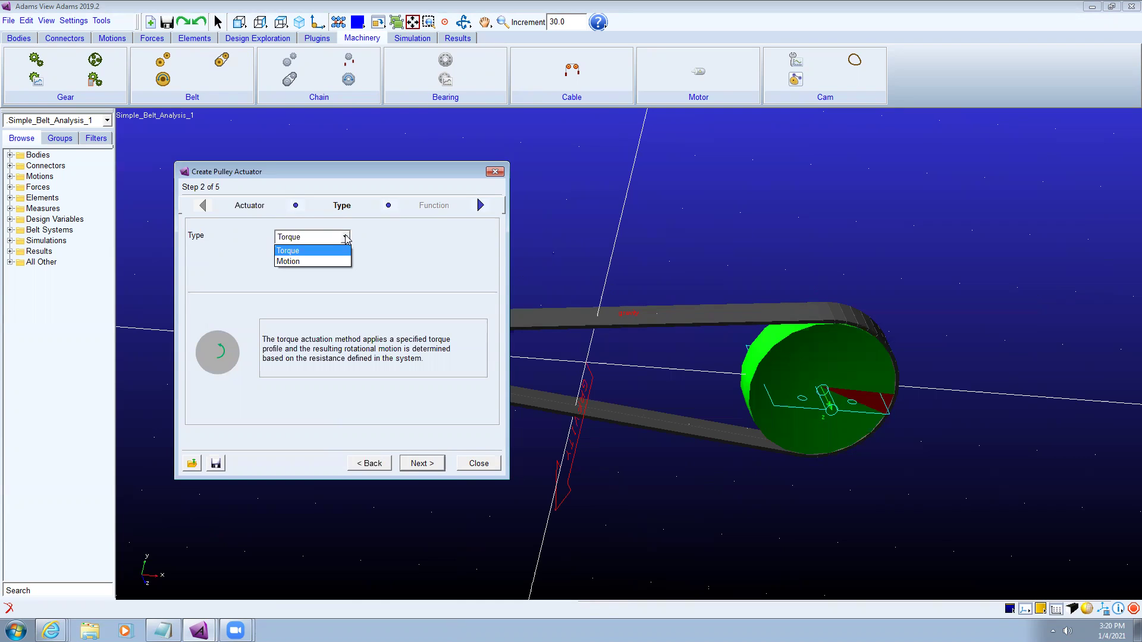
left_click(346, 237)
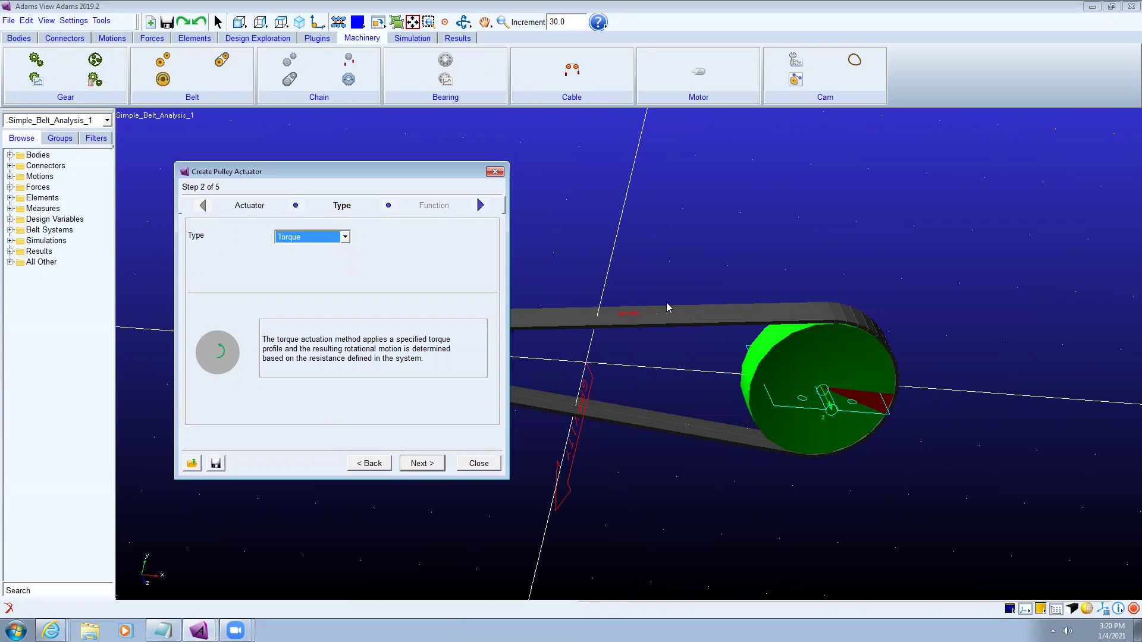
left_click(433, 462)
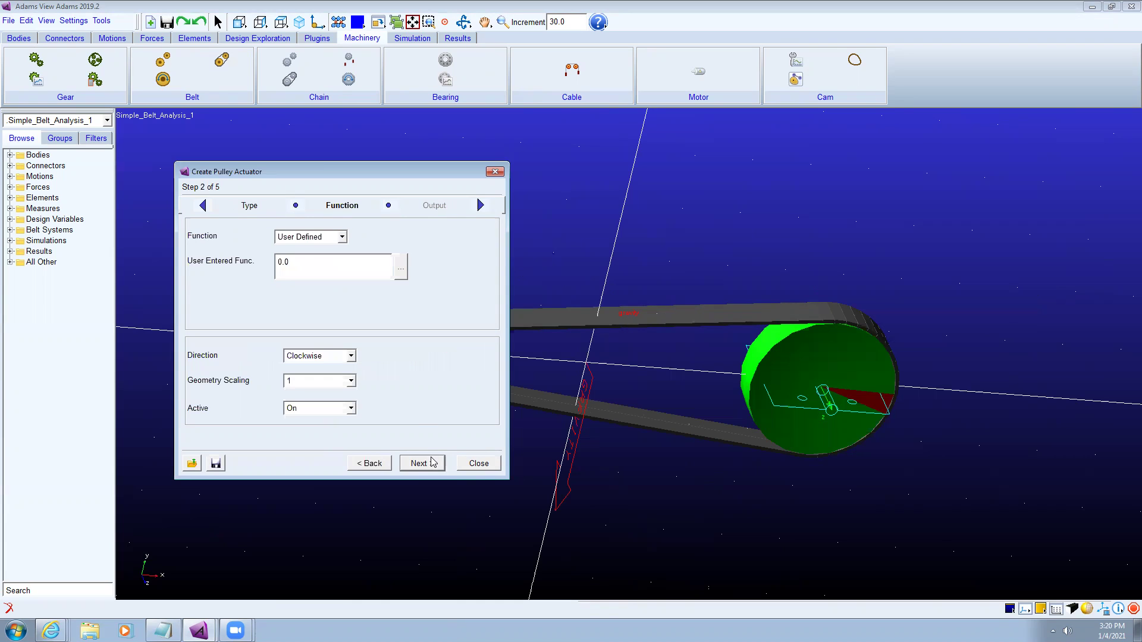
Step: Set the actuator function to Constant with a value of 150, keep all motion and torque outputs, and finish creating the pulley actuator
left_click(341, 238)
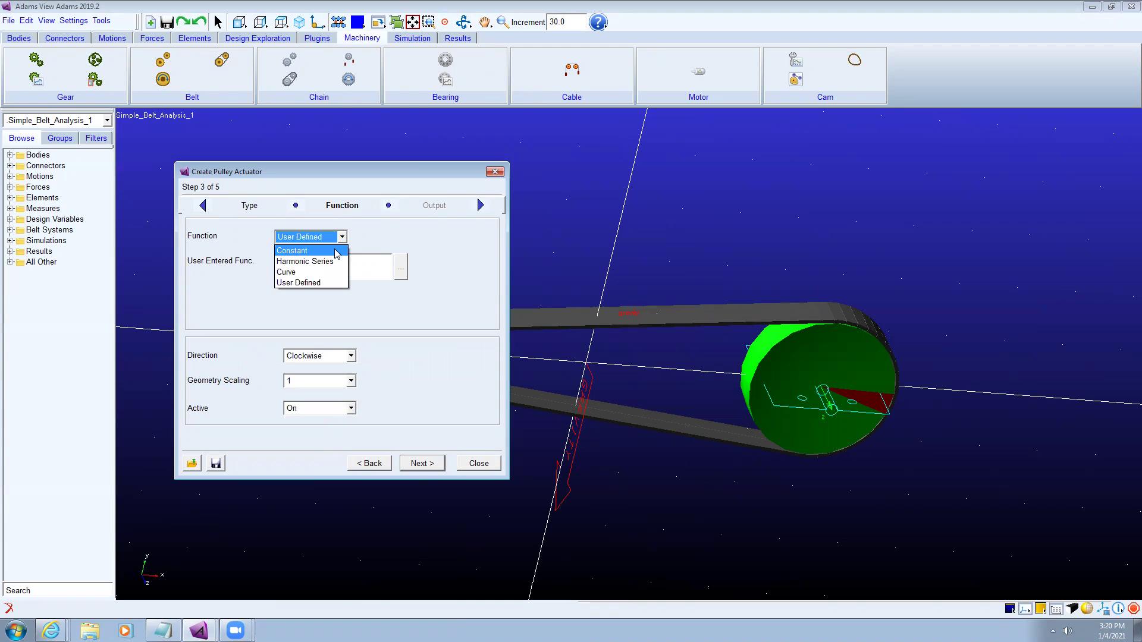
left_click(337, 252)
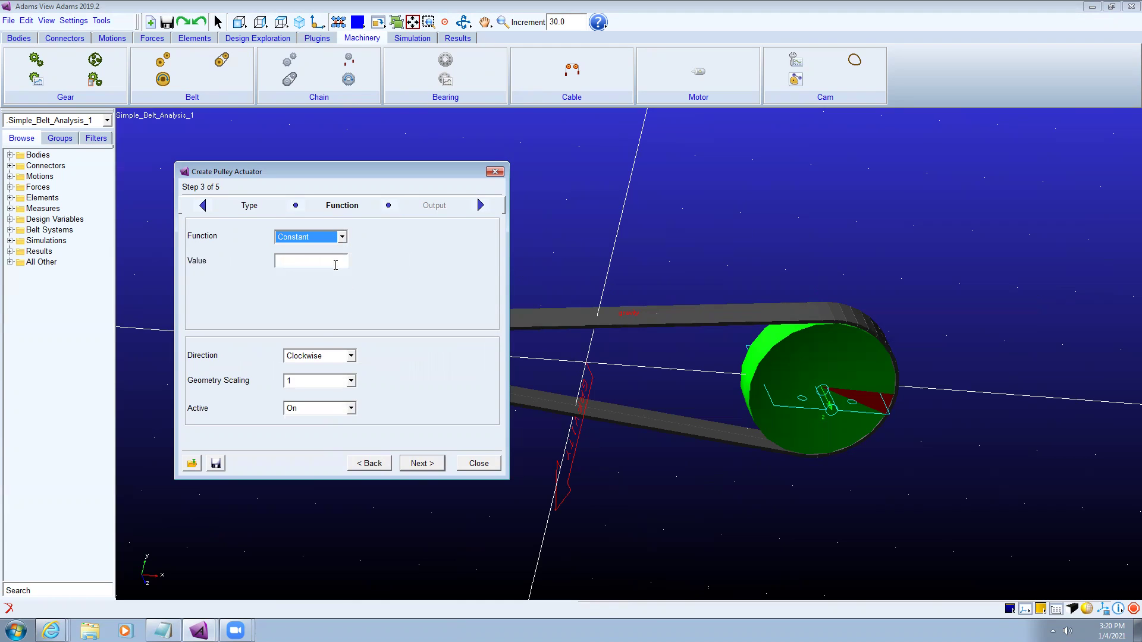
left_click(336, 265)
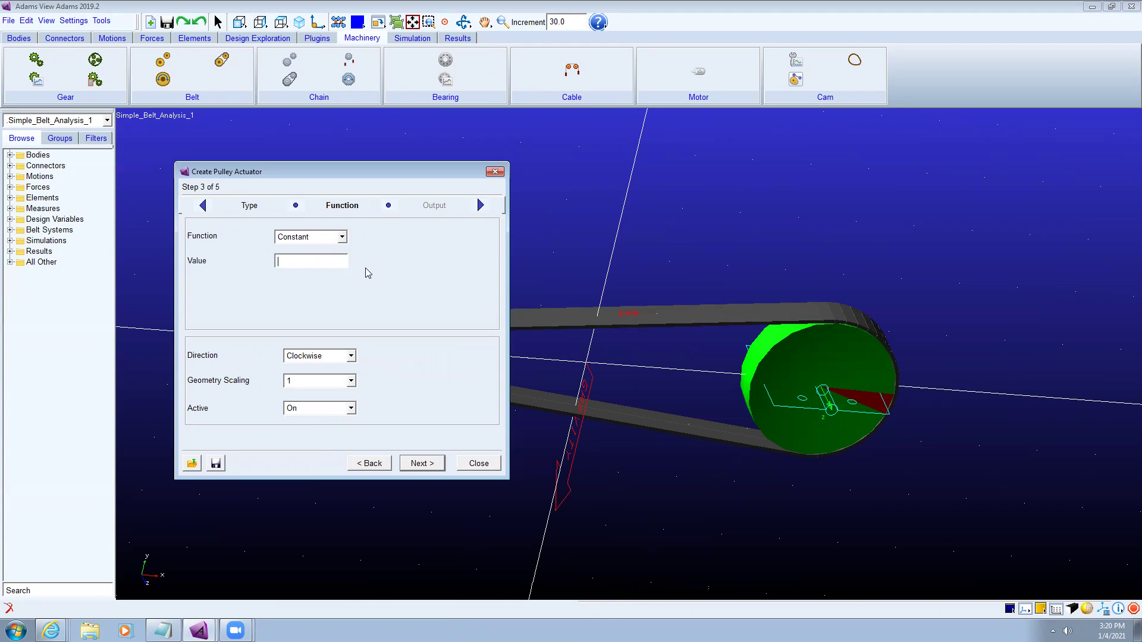
type("150")
left_click(437, 465)
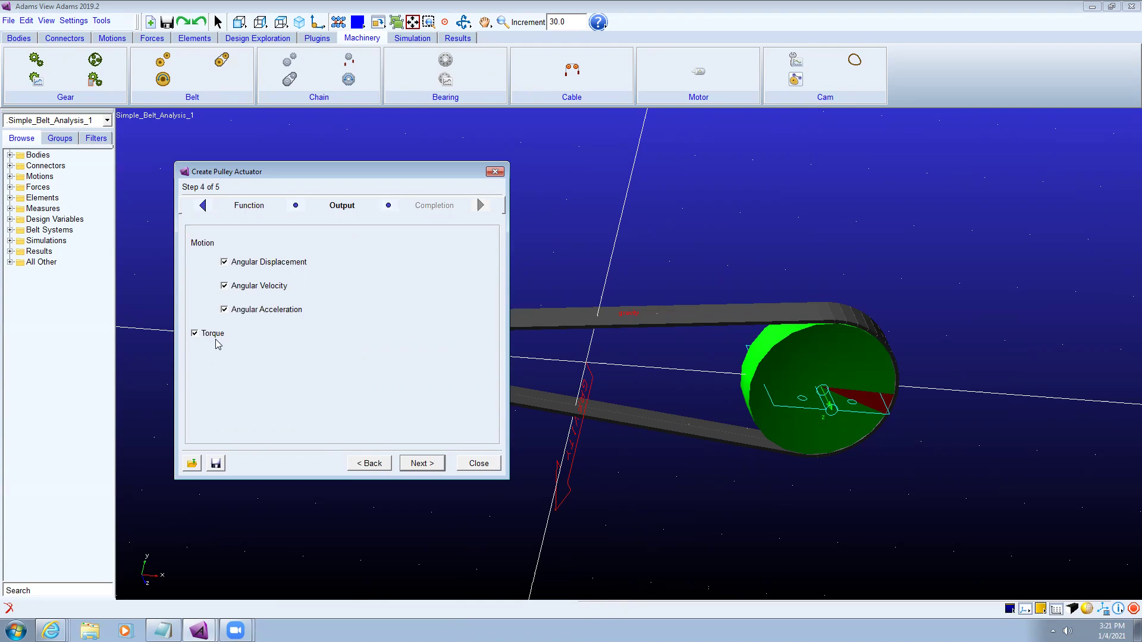
left_click(421, 464)
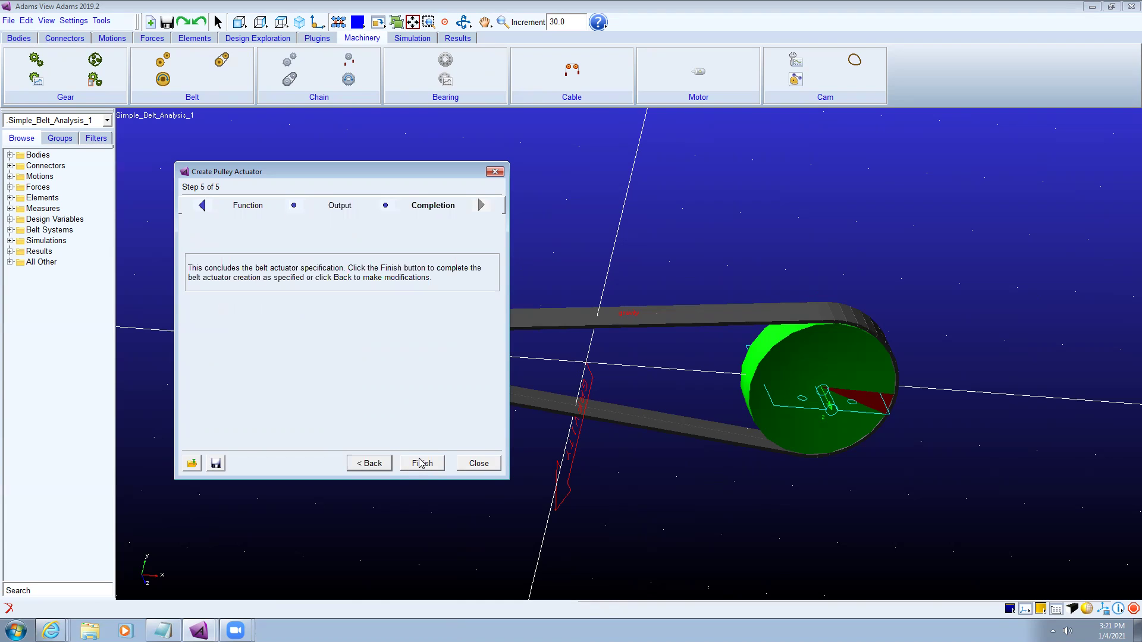
left_click(420, 462)
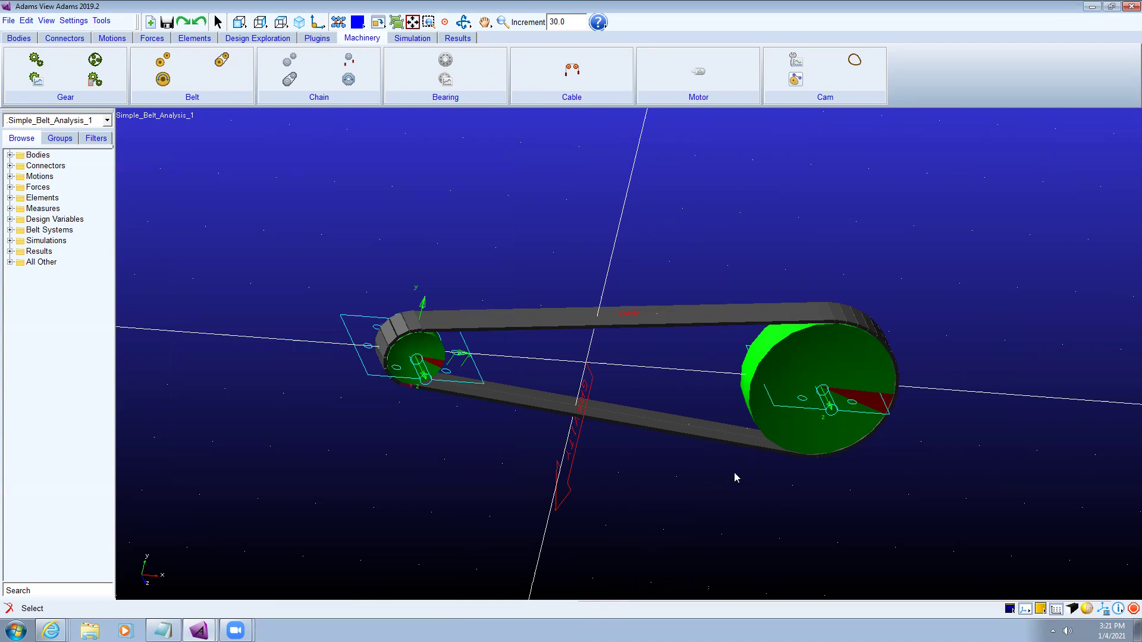
Step: Run an interactive simulation of the belt system with an end time of 15 and 150 steps
left_click(411, 39)
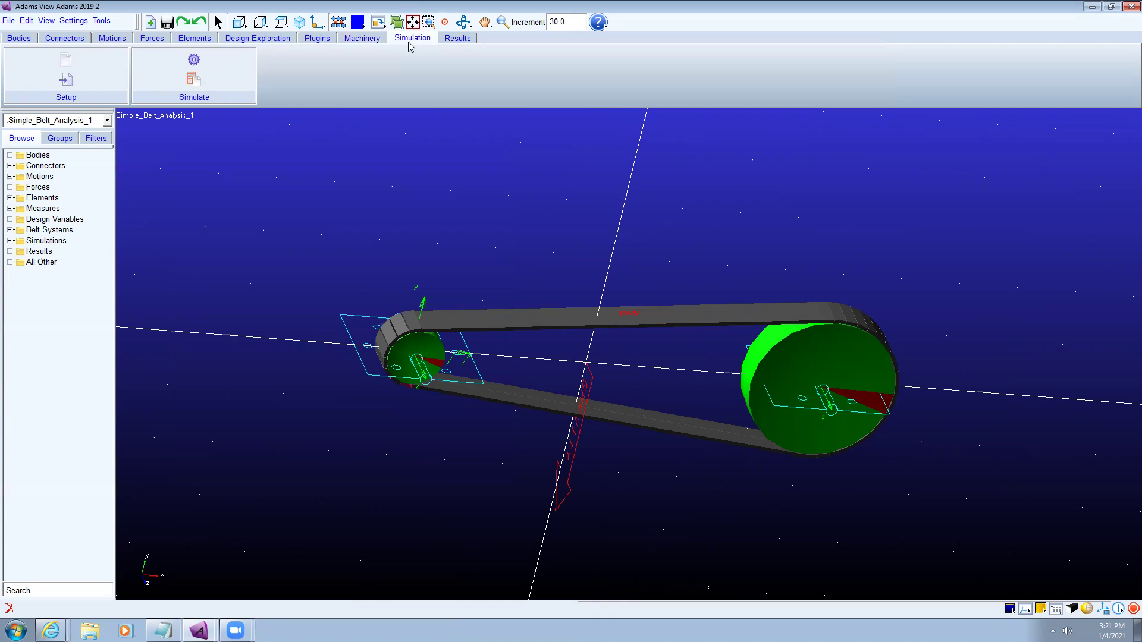
left_click(194, 60)
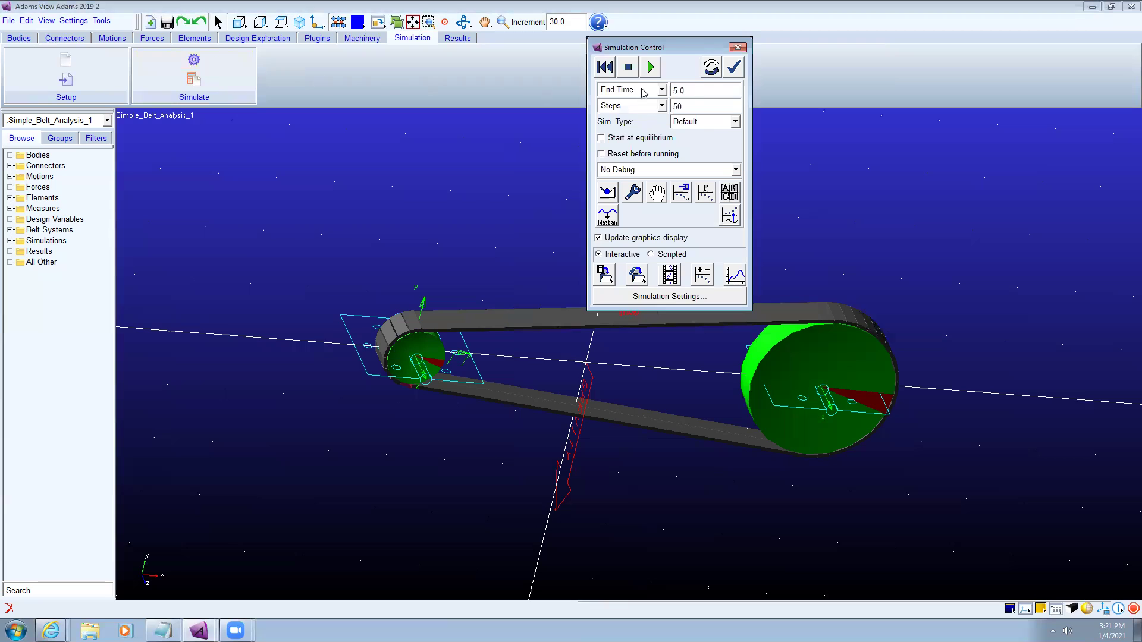
double_click(693, 91)
type("15")
double_click(702, 108)
type("15")
left_click(653, 67)
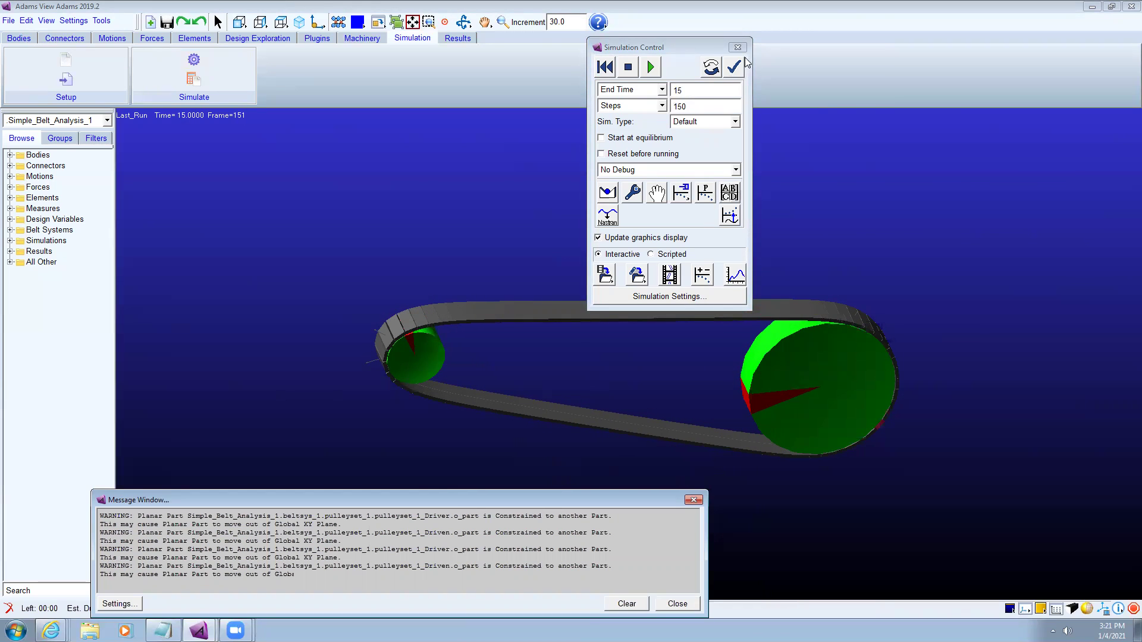
Step: Move the simulation controls clear of the model, replay the last simulation, and open its results in Adams PostProcessor
left_click(688, 45)
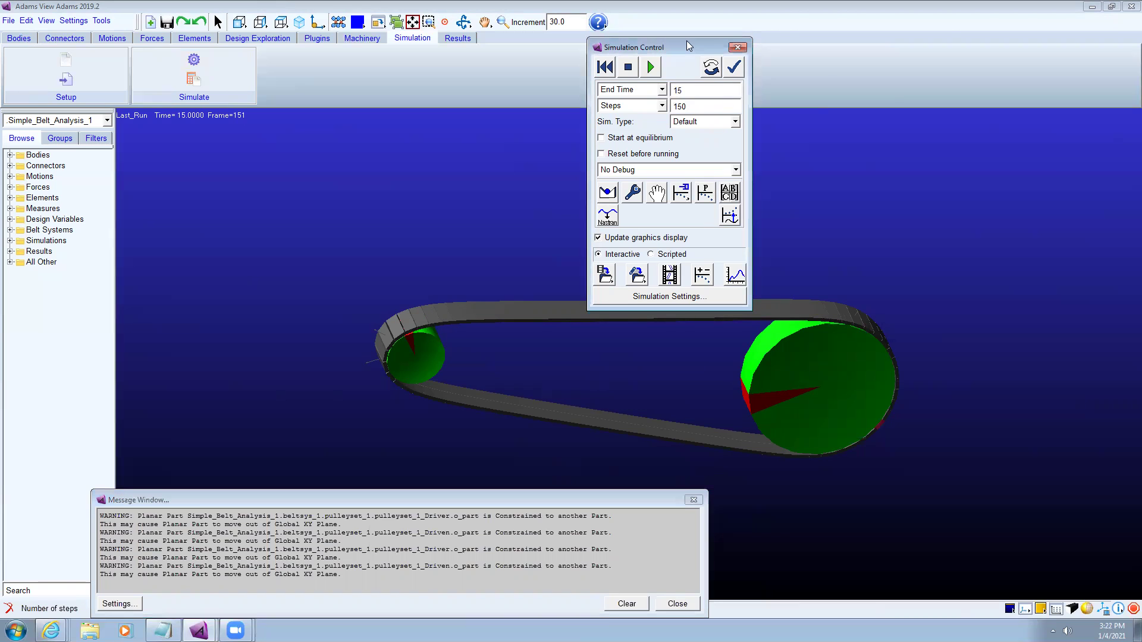
left_click_drag(688, 45, 882, 10)
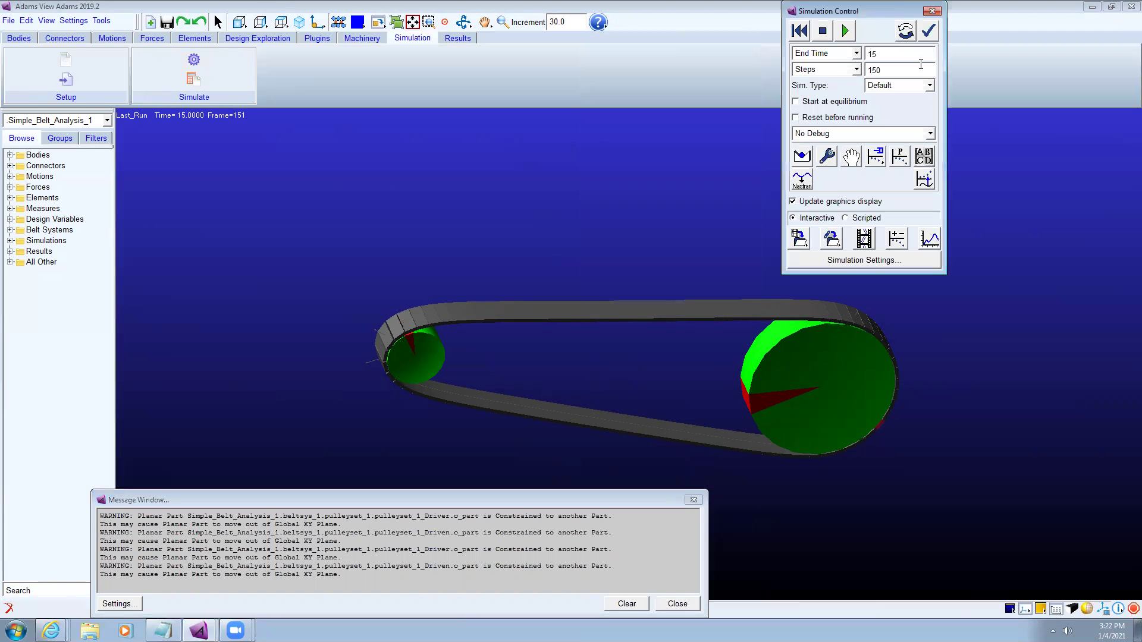
left_click(903, 31)
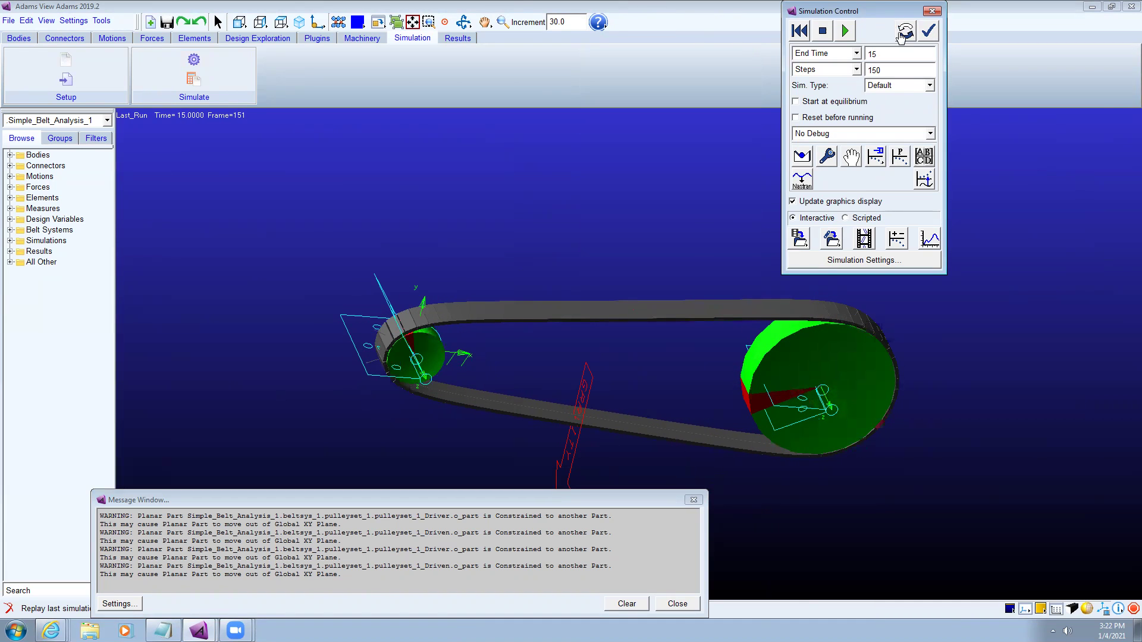
left_click(902, 31)
left_click(929, 239)
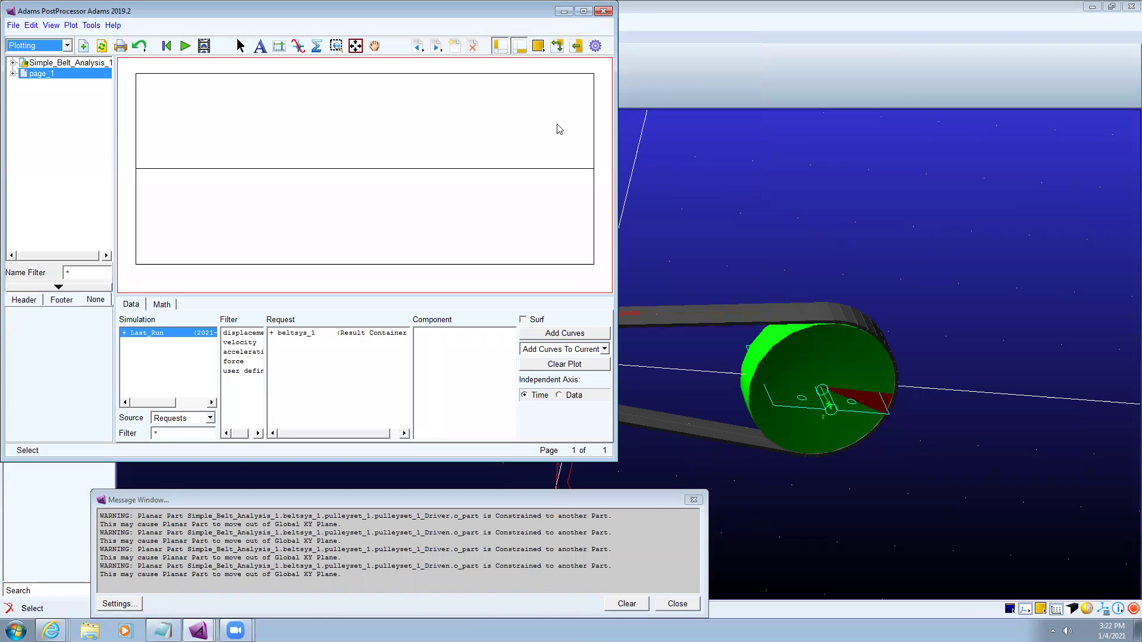
Step: Switch the PostProcessor page to Animation mode and back to Plotting
left_click(61, 47)
left_click(55, 58)
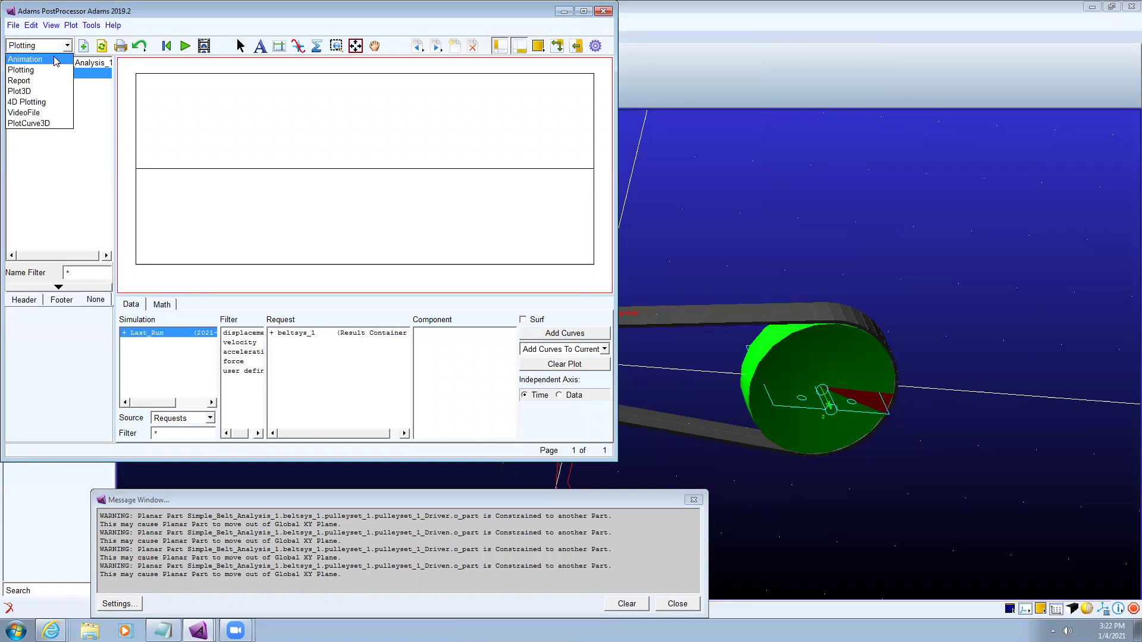
left_click(59, 46)
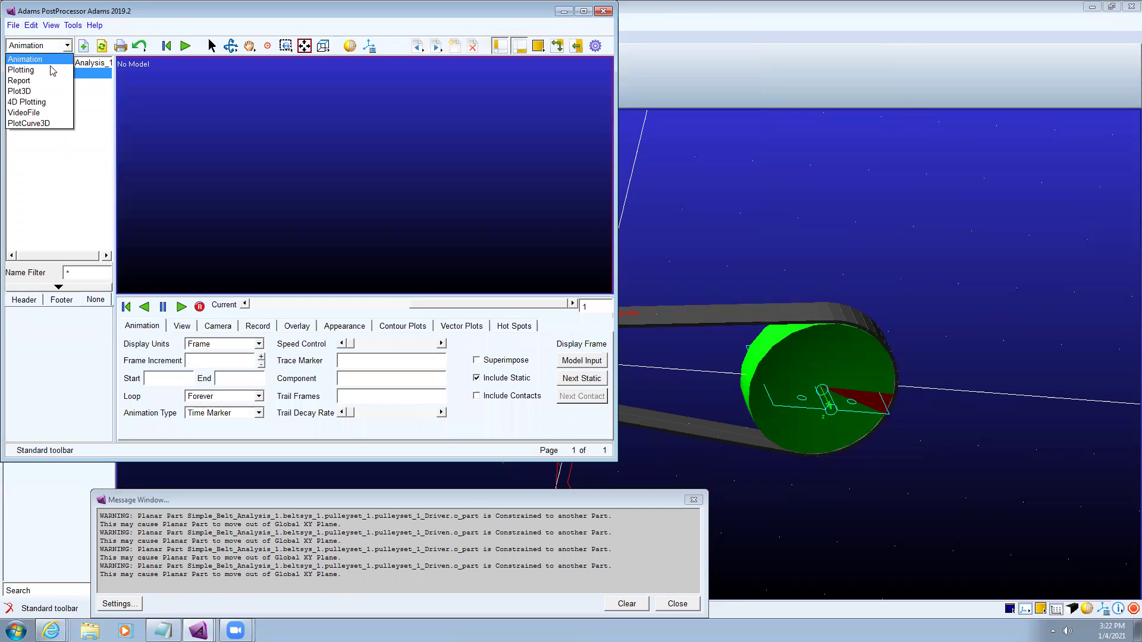
left_click(52, 68)
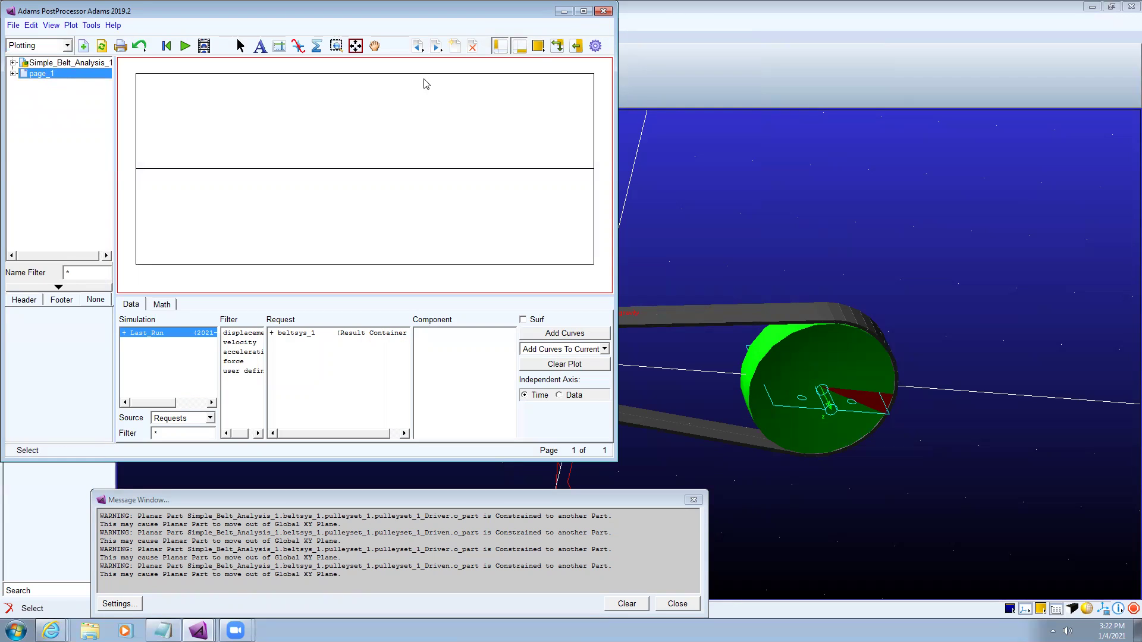
Step: Hide the dashboard and treeview of the PostProcessor, and restore both
left_click(521, 49)
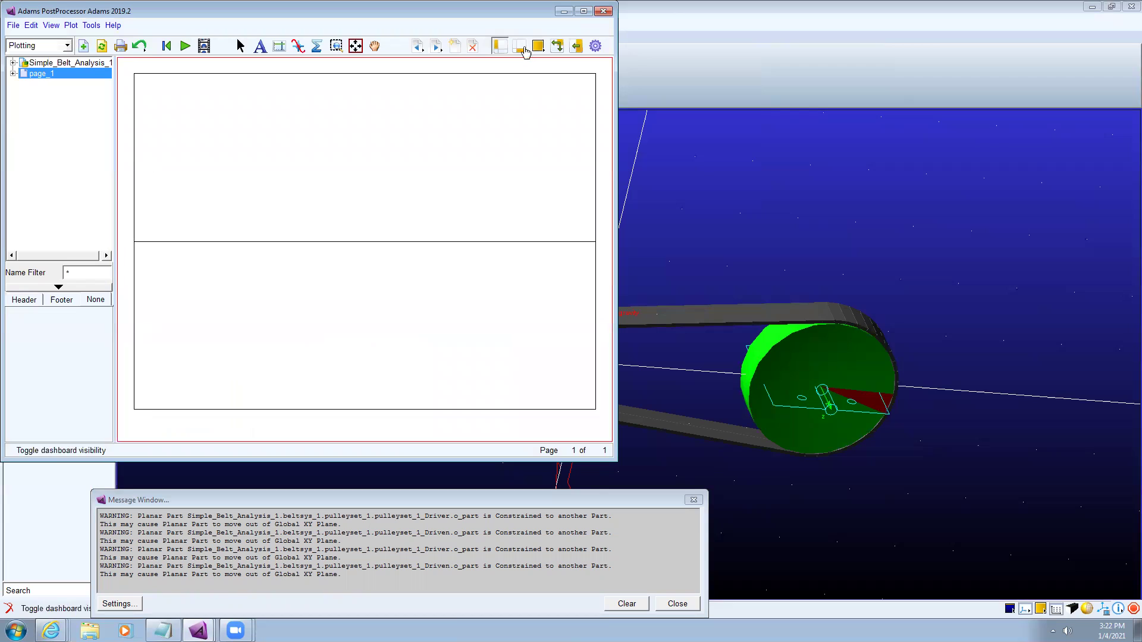
left_click(504, 48)
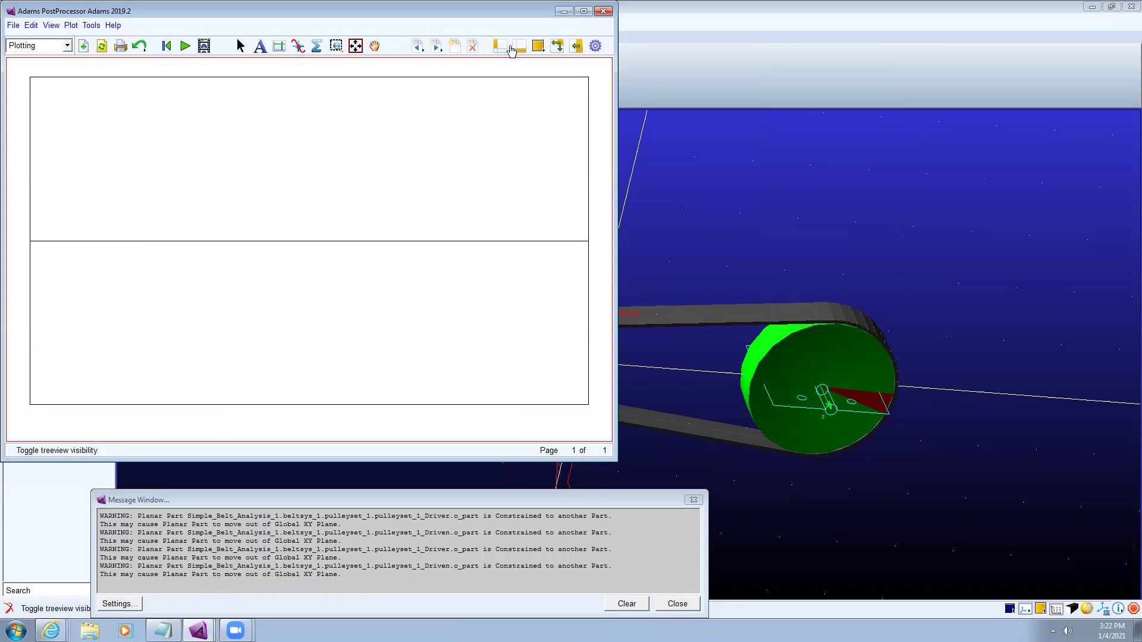
left_click(500, 47)
left_click(519, 48)
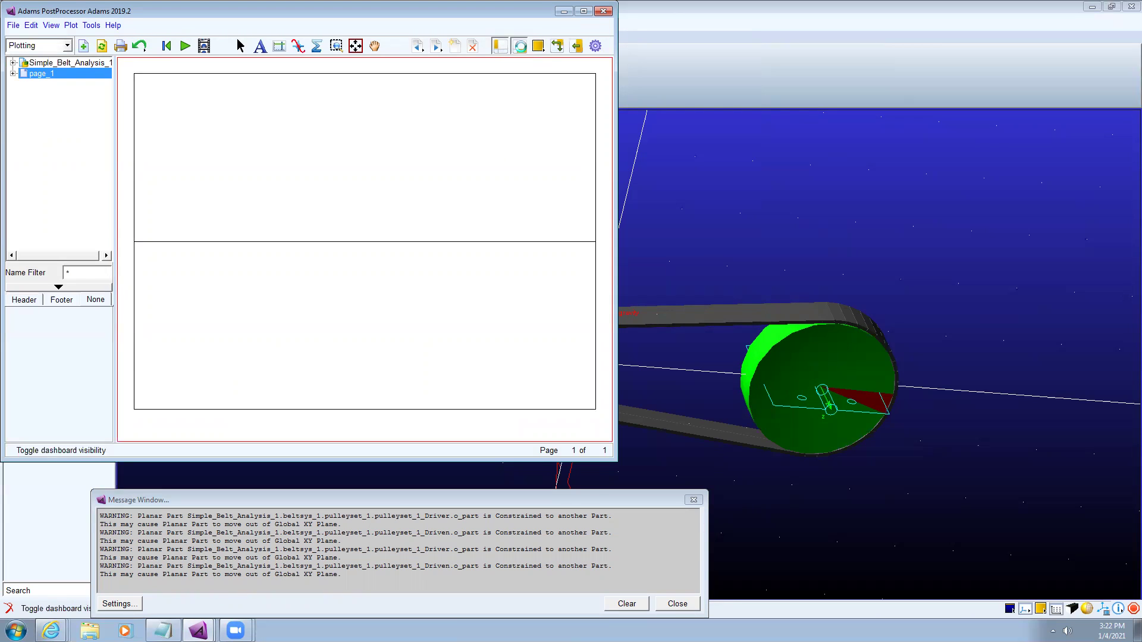
Step: Set the page layout to two views side by side and load the simulation animation into the second view
left_click(543, 49)
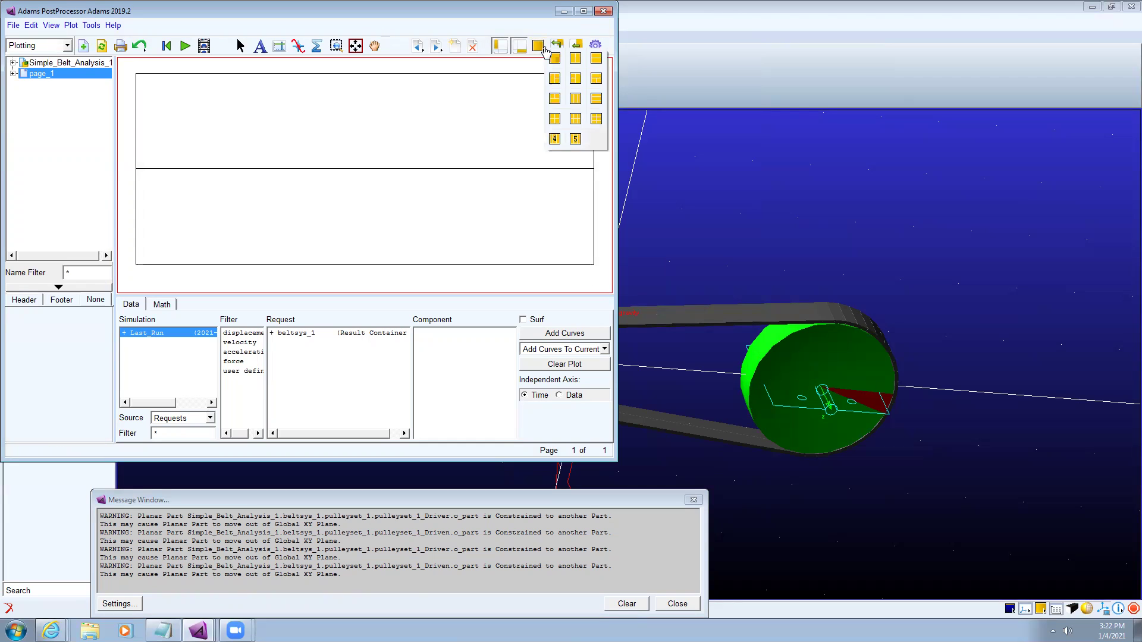
left_click(574, 62)
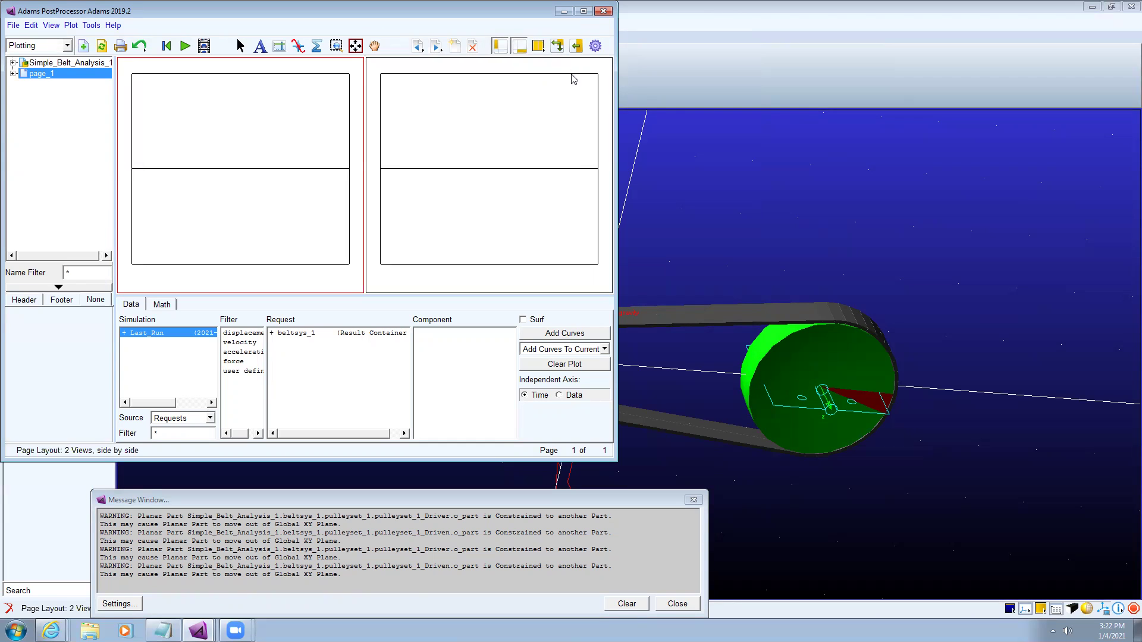
right_click(459, 113)
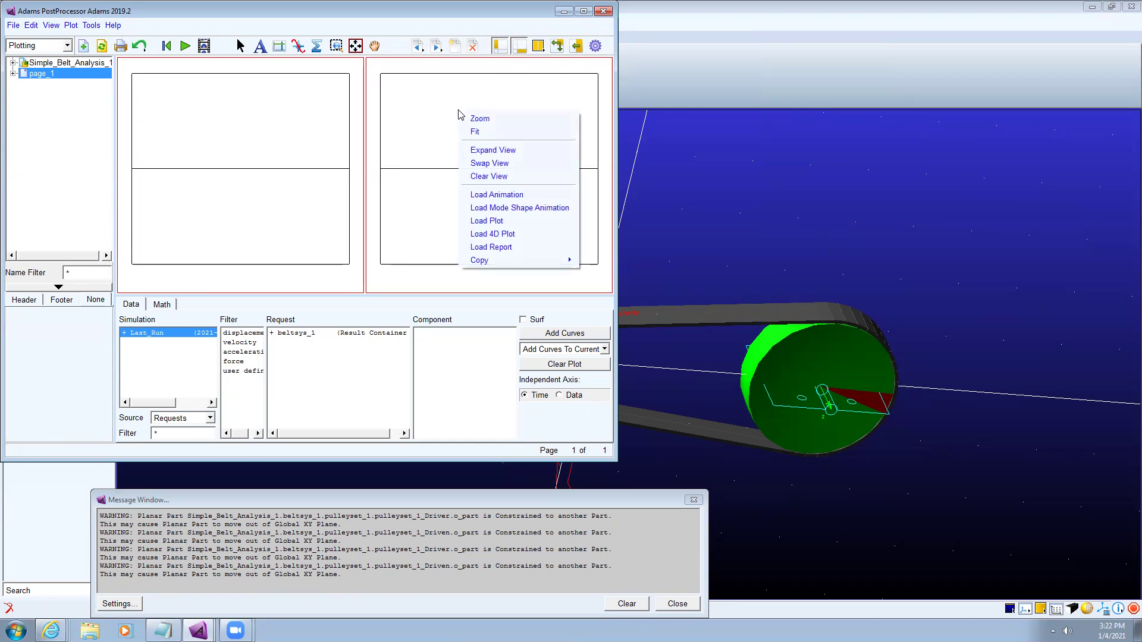
left_click(515, 195)
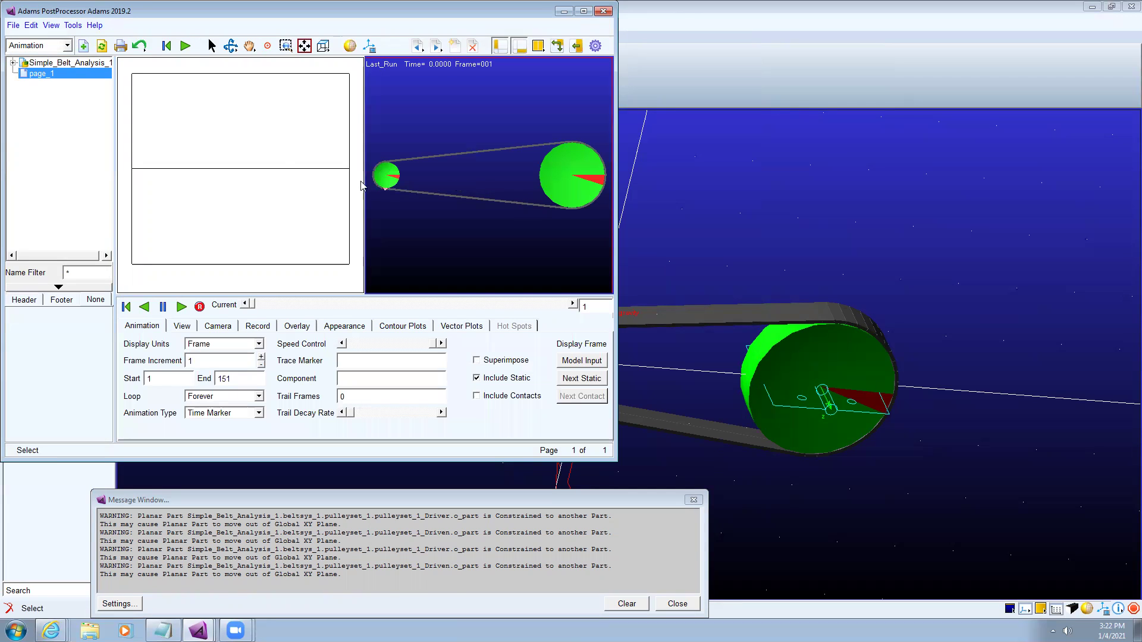
Step: Plot axial_contact_force from belt_1's belt_1_segment_1_results in the empty plot view, using Result Sets as the source
right_click(27, 75)
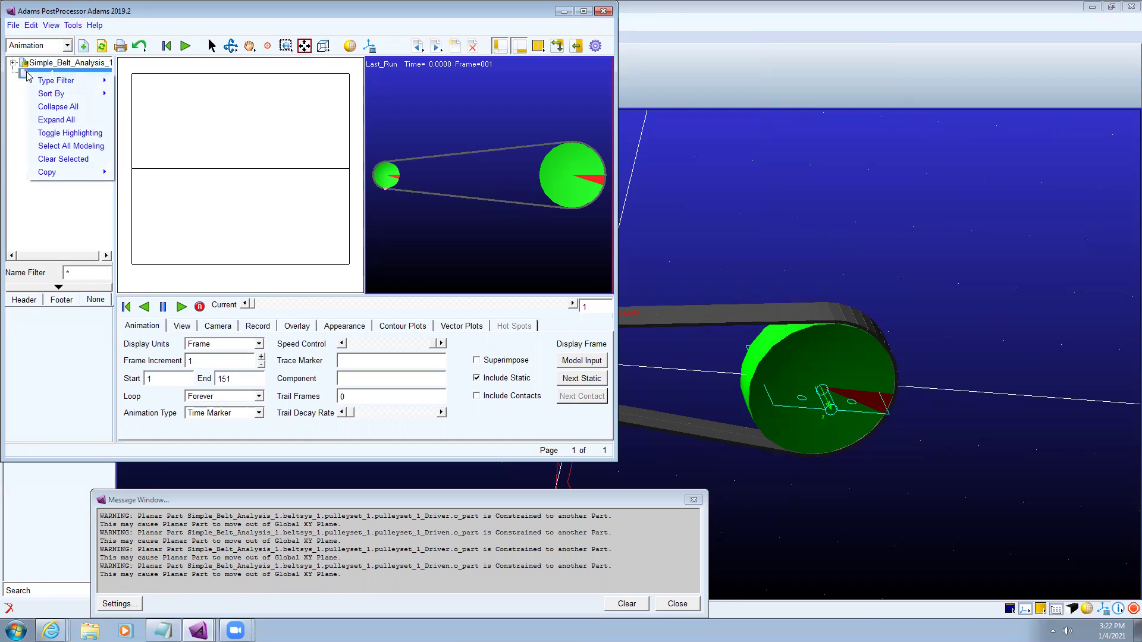
left_click(26, 74)
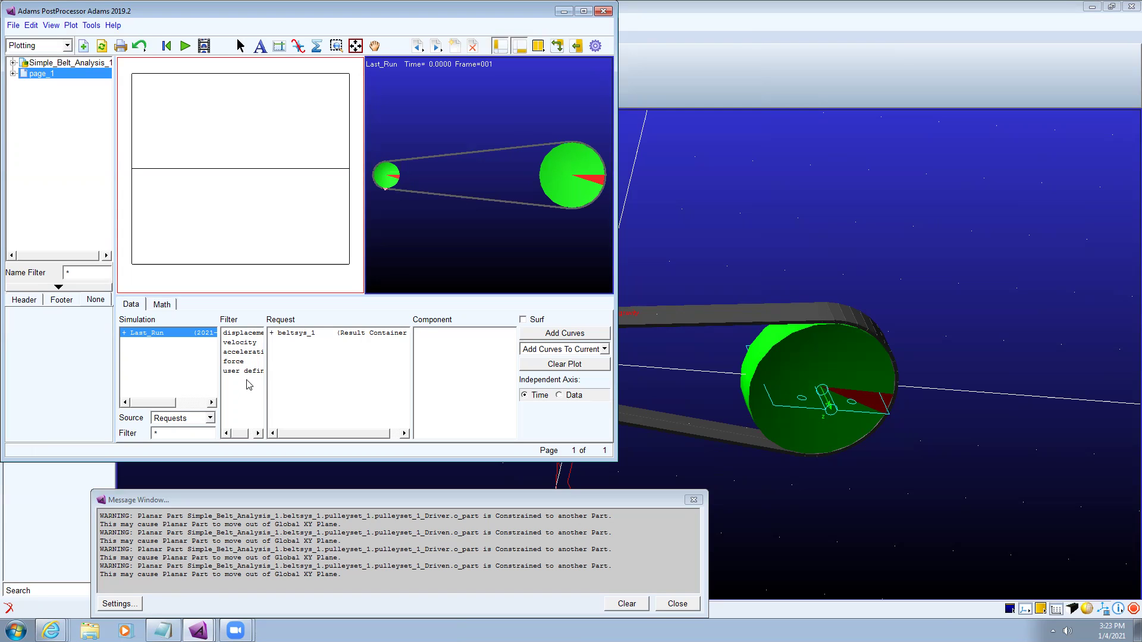
left_click(210, 418)
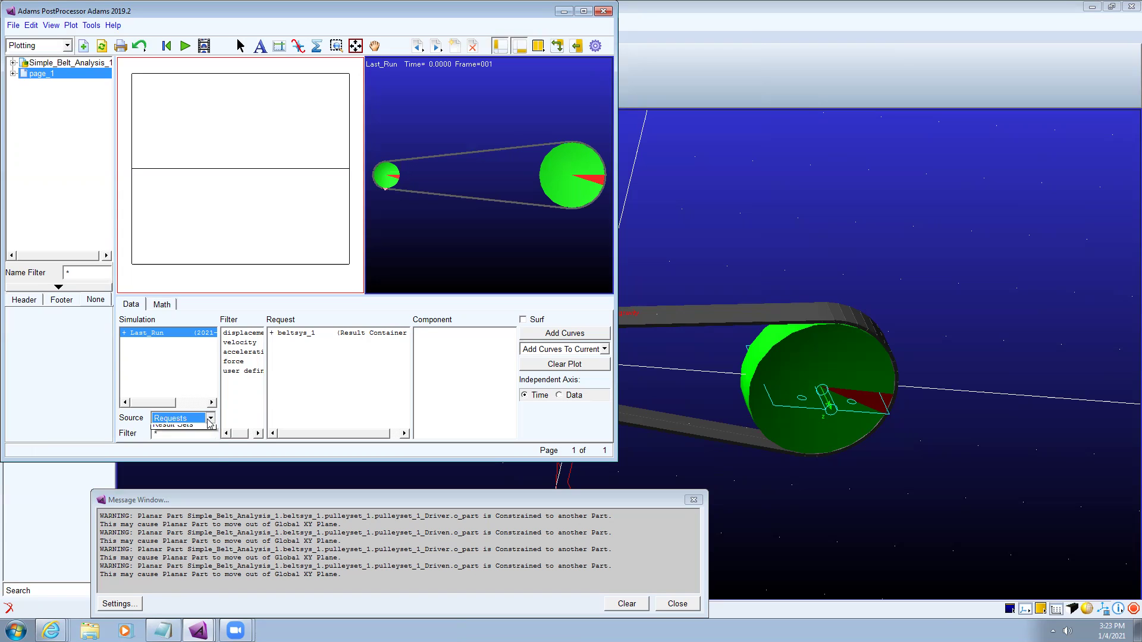
left_click(202, 452)
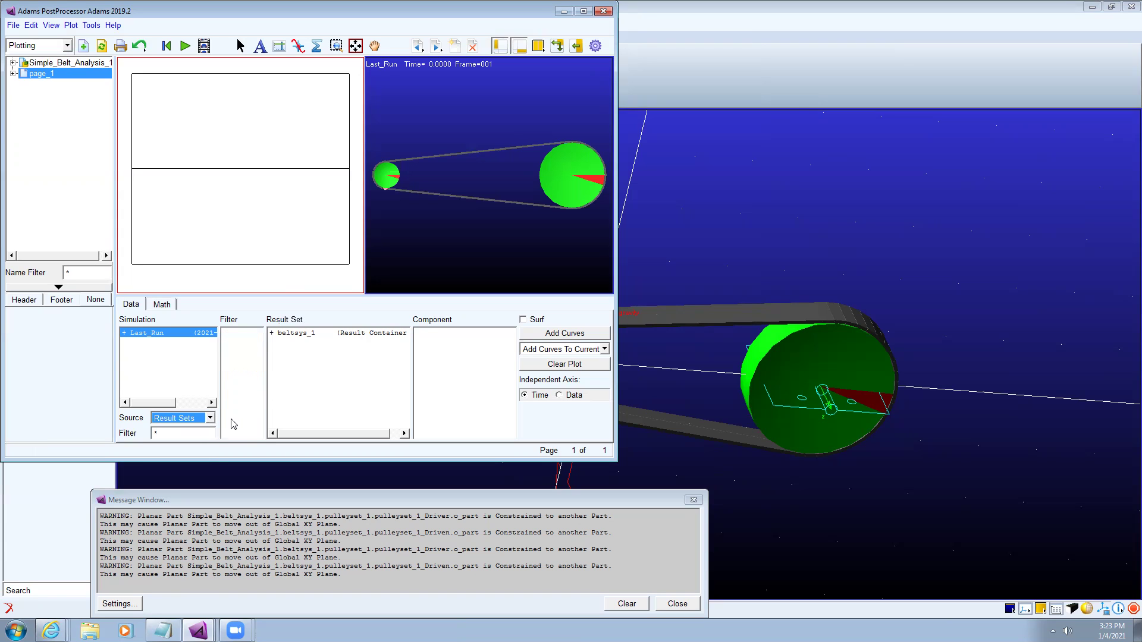
left_click(271, 333)
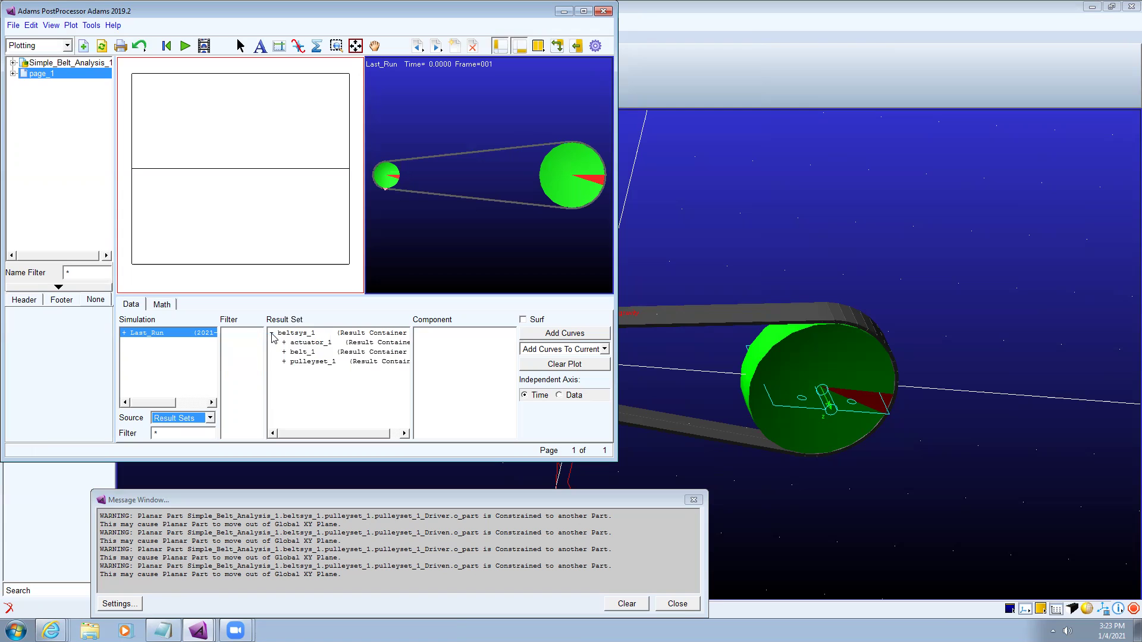
left_click(284, 354)
left_click(284, 353)
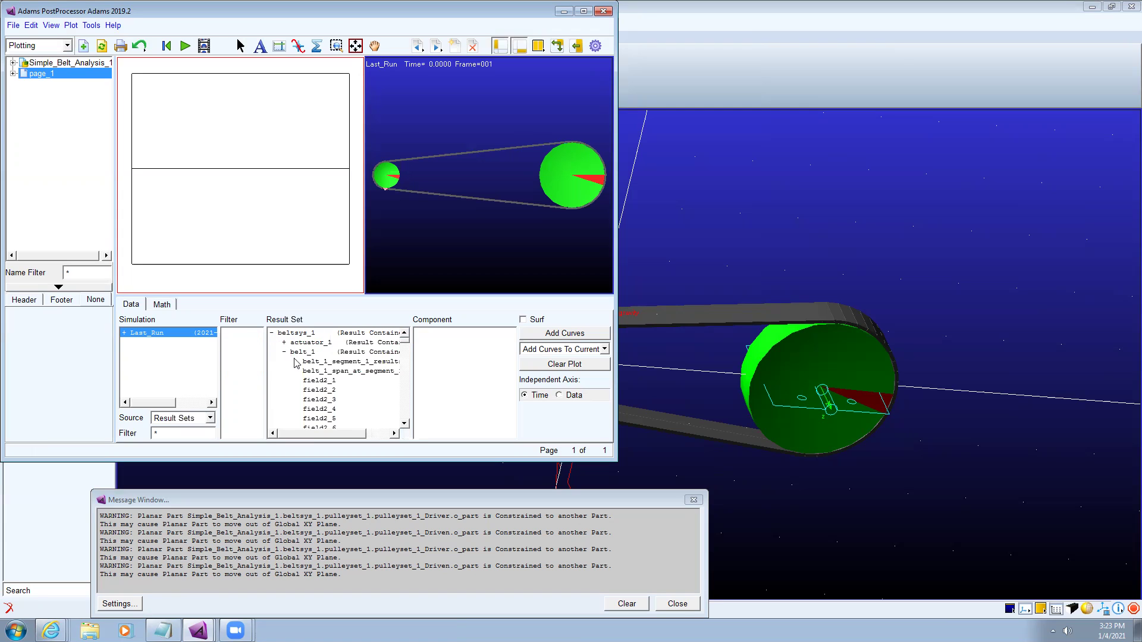
left_click(330, 361)
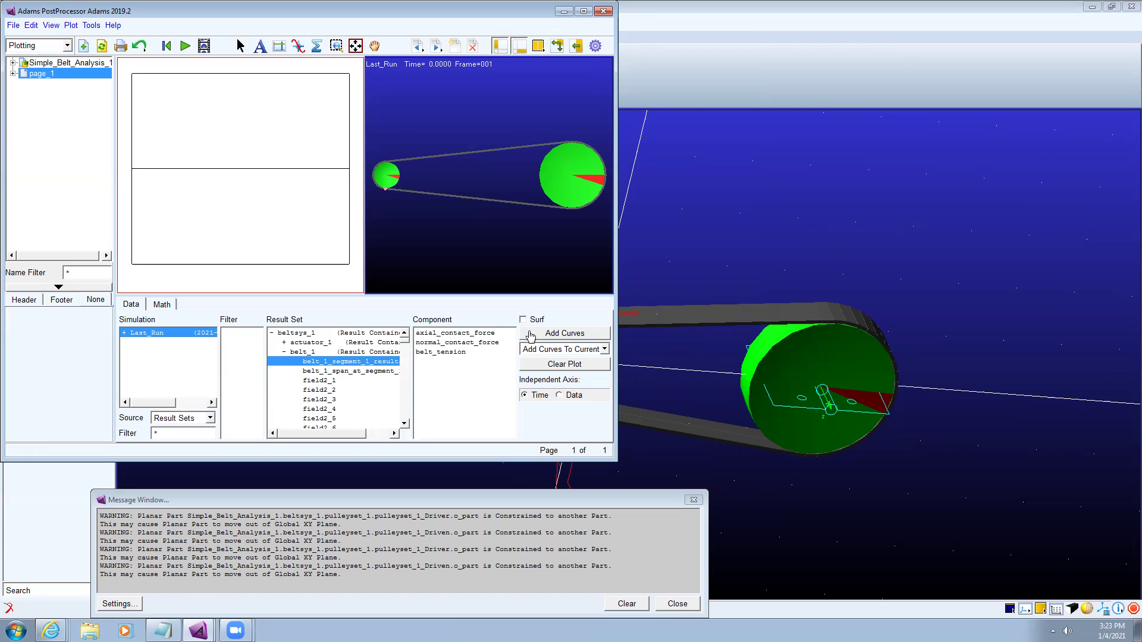
left_click(475, 334)
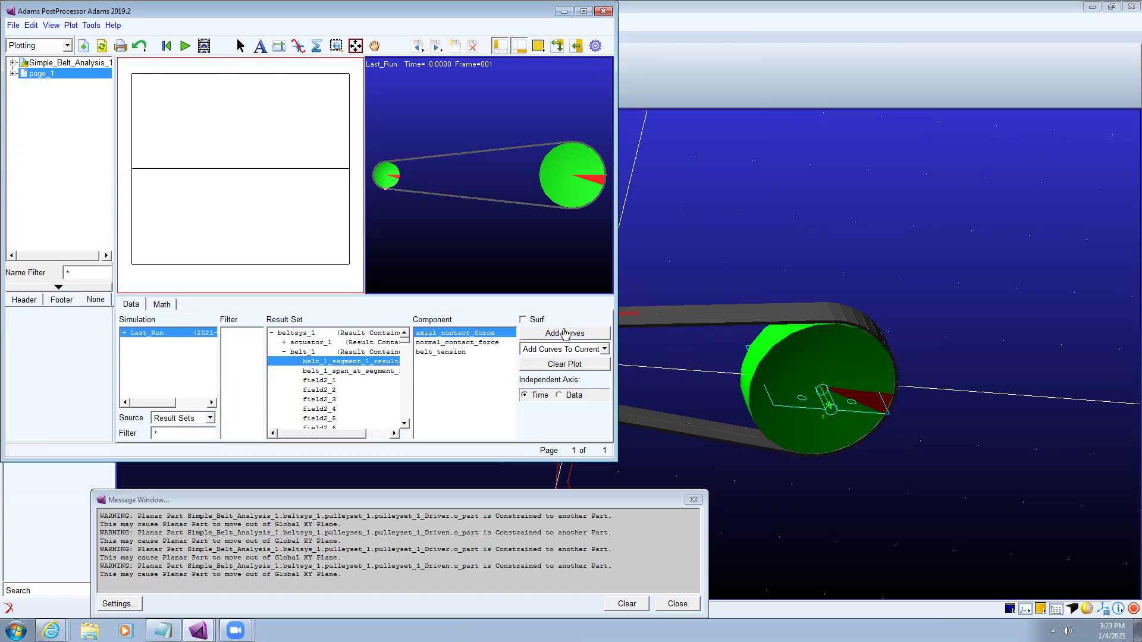
left_click(567, 334)
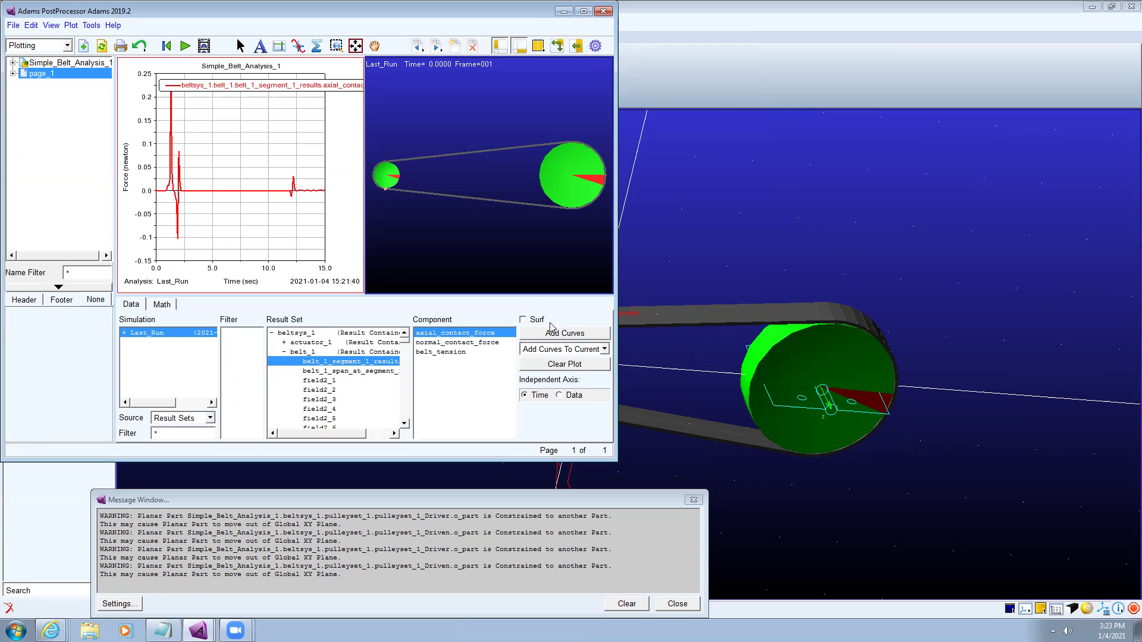
Step: Play and pause the belt animation alongside the axial contact force plot, and reposition the PostProcessor window over the model
left_click(183, 45)
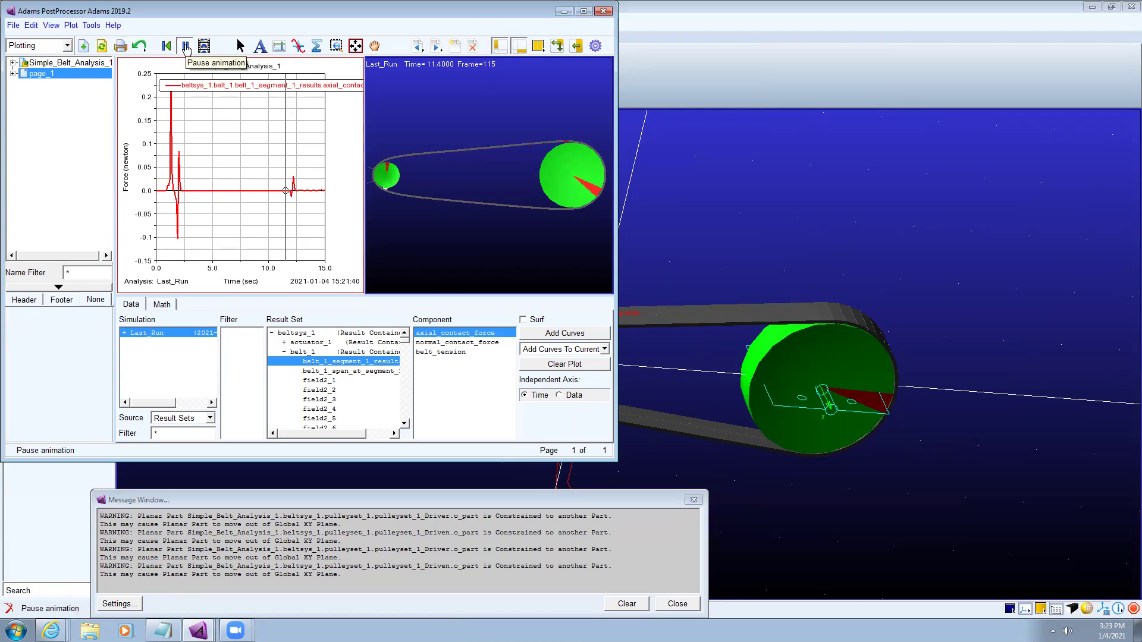
left_click(187, 51)
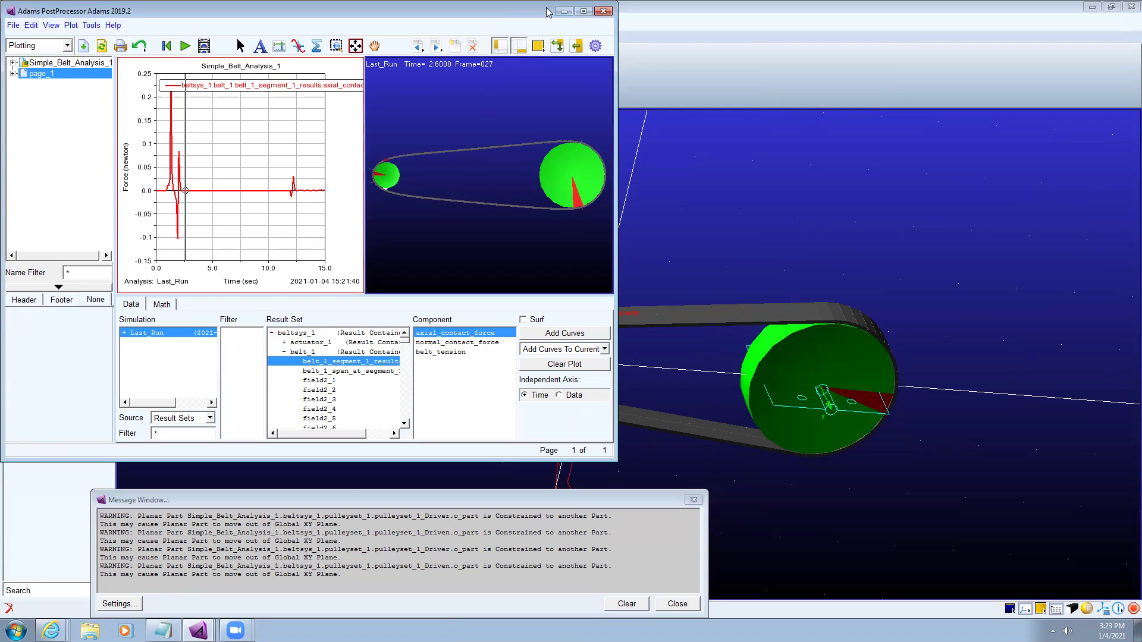
left_click_drag(519, 11, 712, 69)
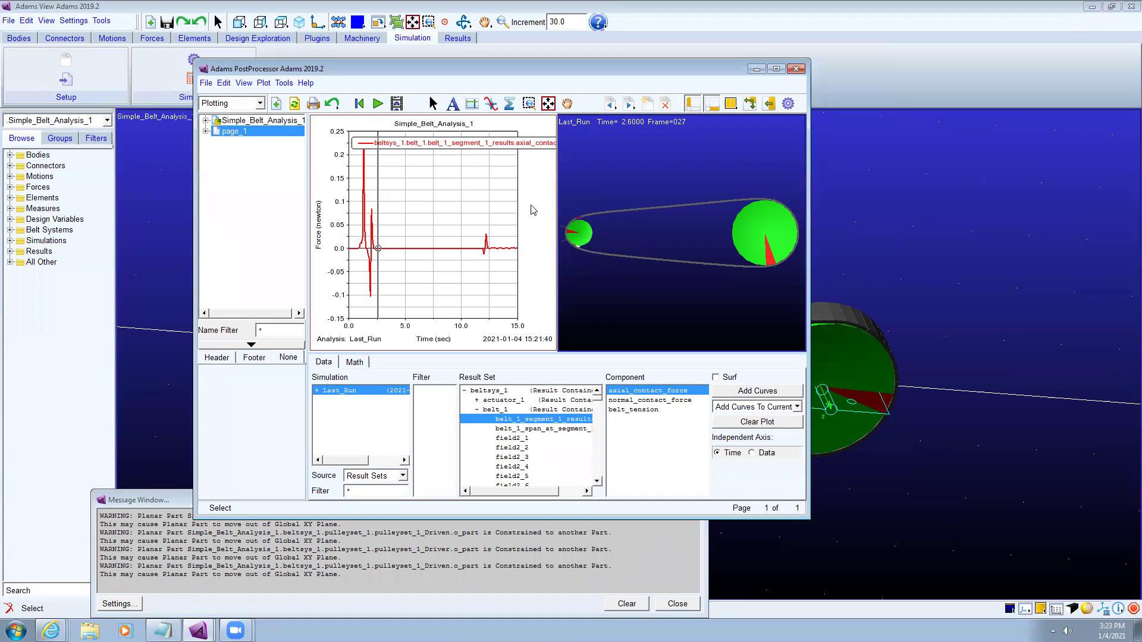
Step: Export the ppulley_vfo_1_1 result set as a spreadsheet with the file name Result, creating a backup copy of the existing file
left_click(206, 84)
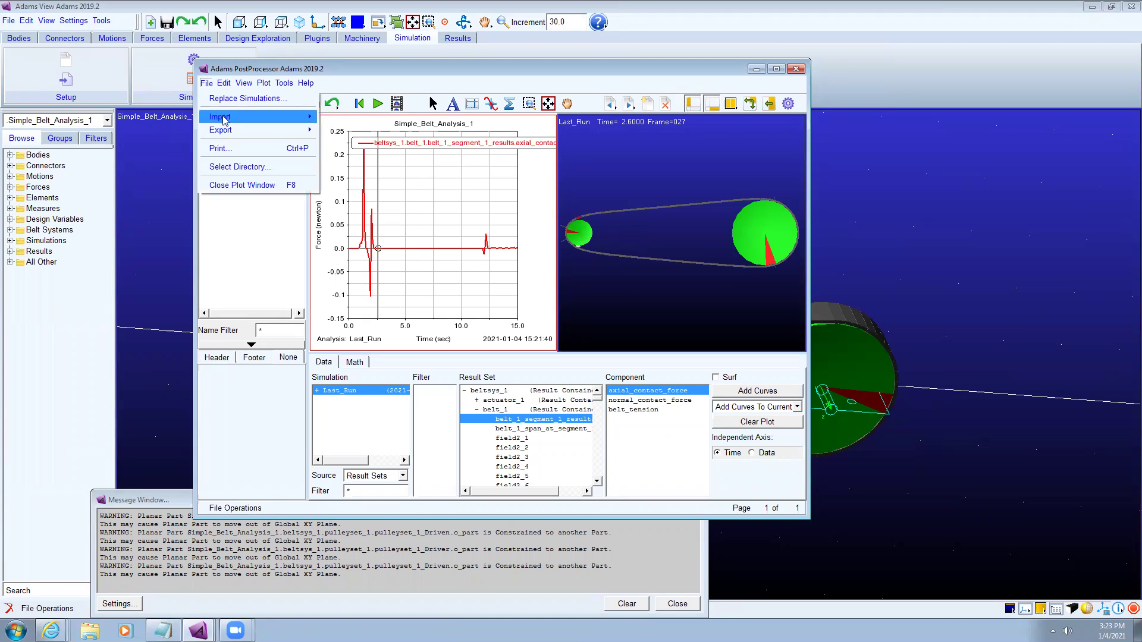
mouse_move(225, 118)
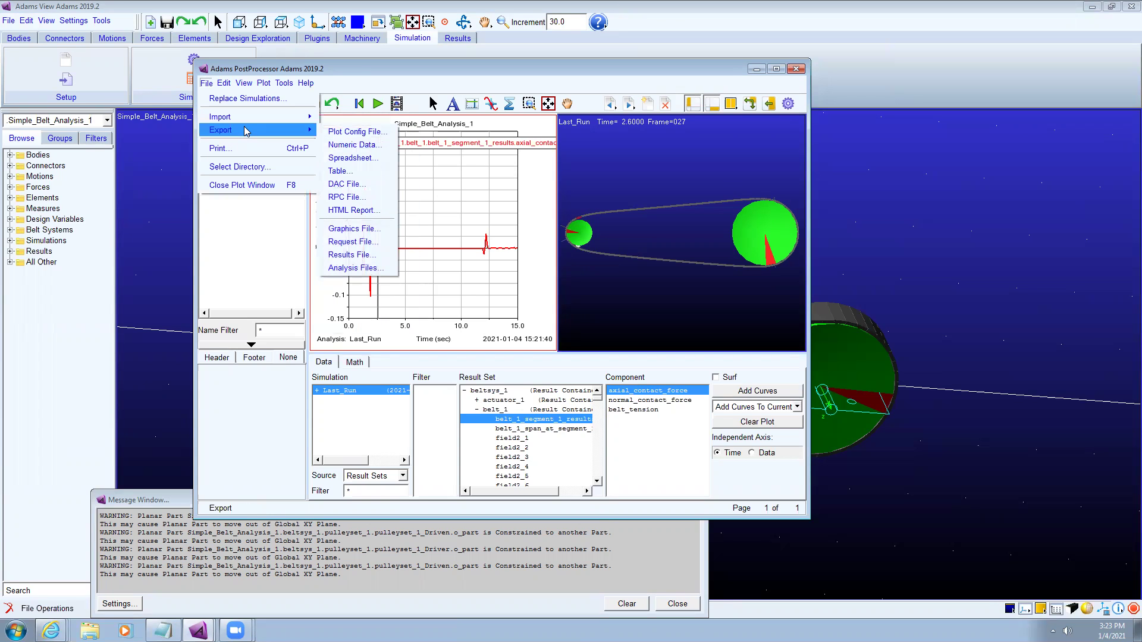
left_click(373, 158)
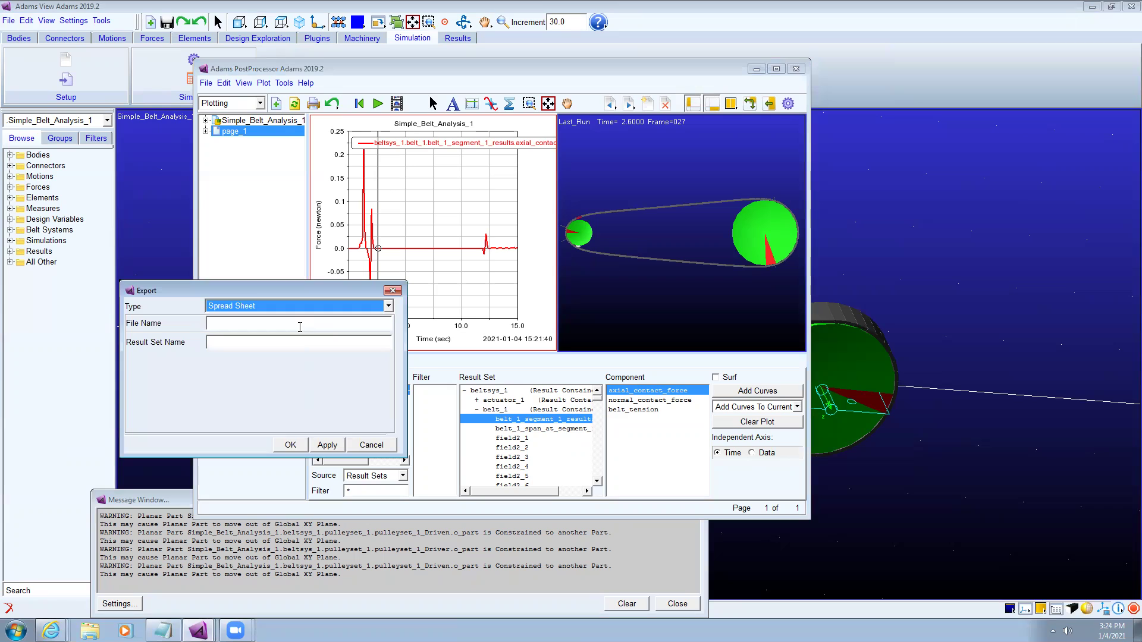
left_click(300, 326)
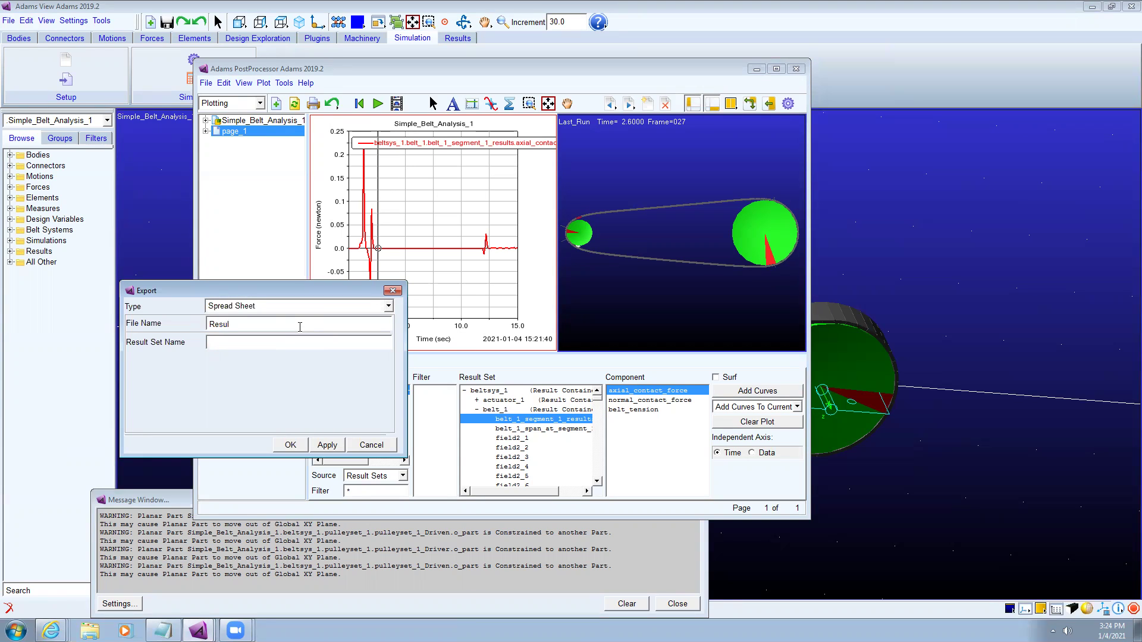
right_click(276, 344)
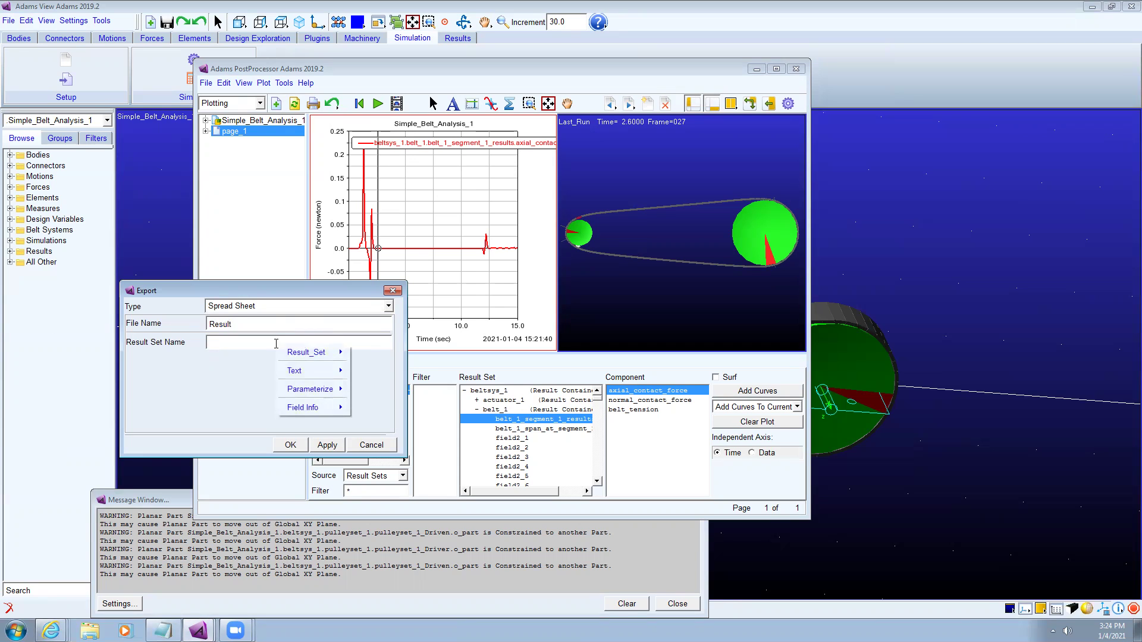
mouse_move(315, 352)
mouse_move(366, 380)
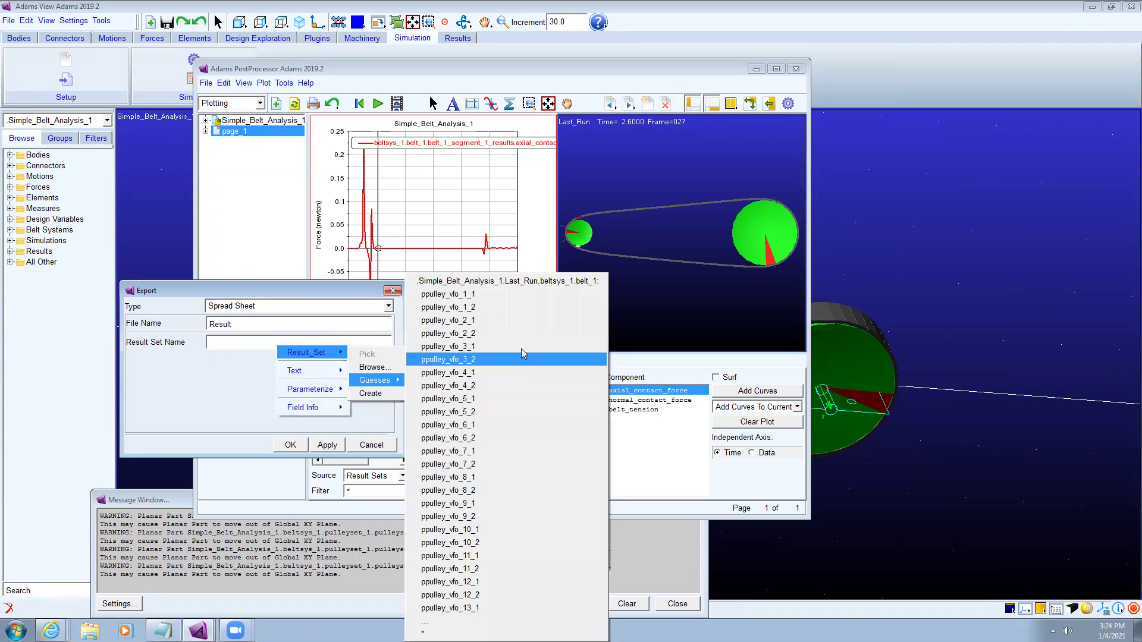
left_click(509, 297)
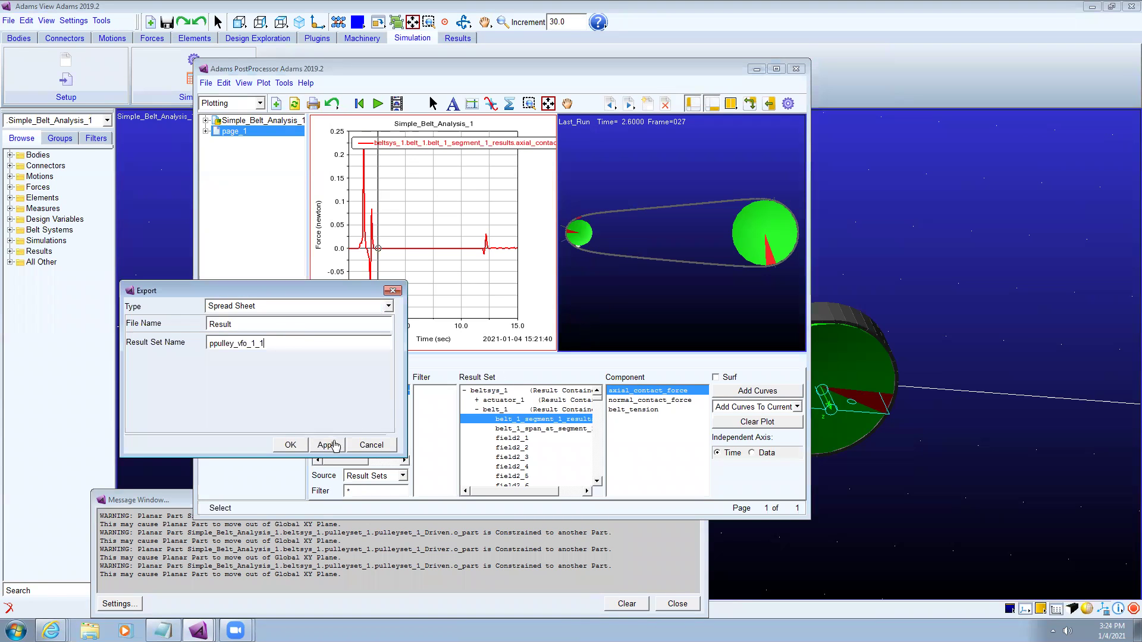
left_click(326, 446)
left_click(291, 445)
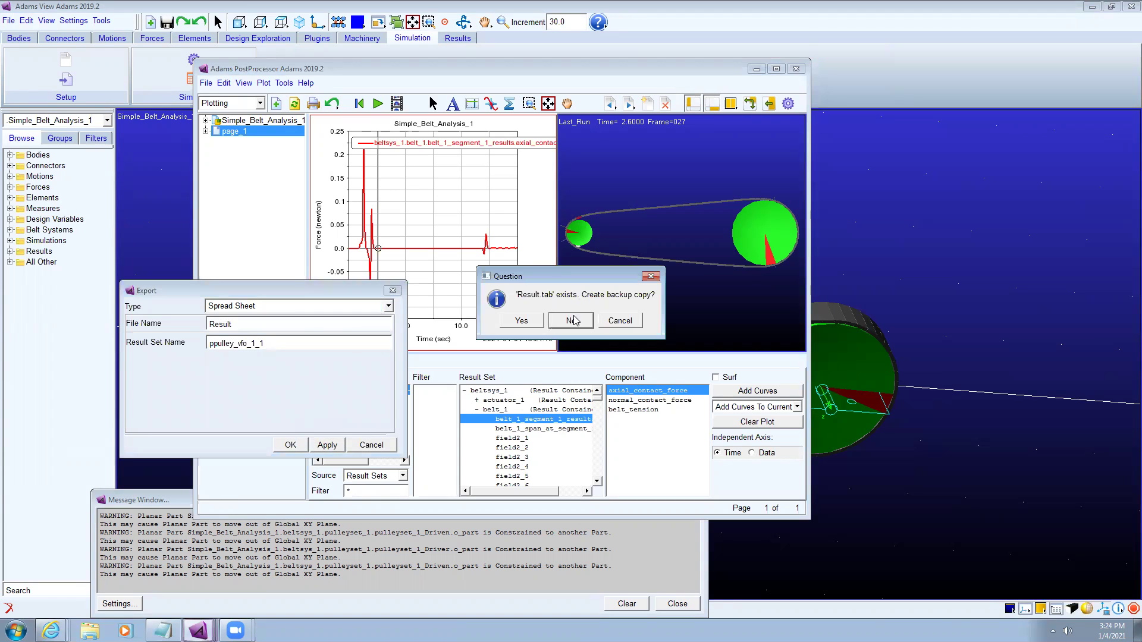
left_click(519, 317)
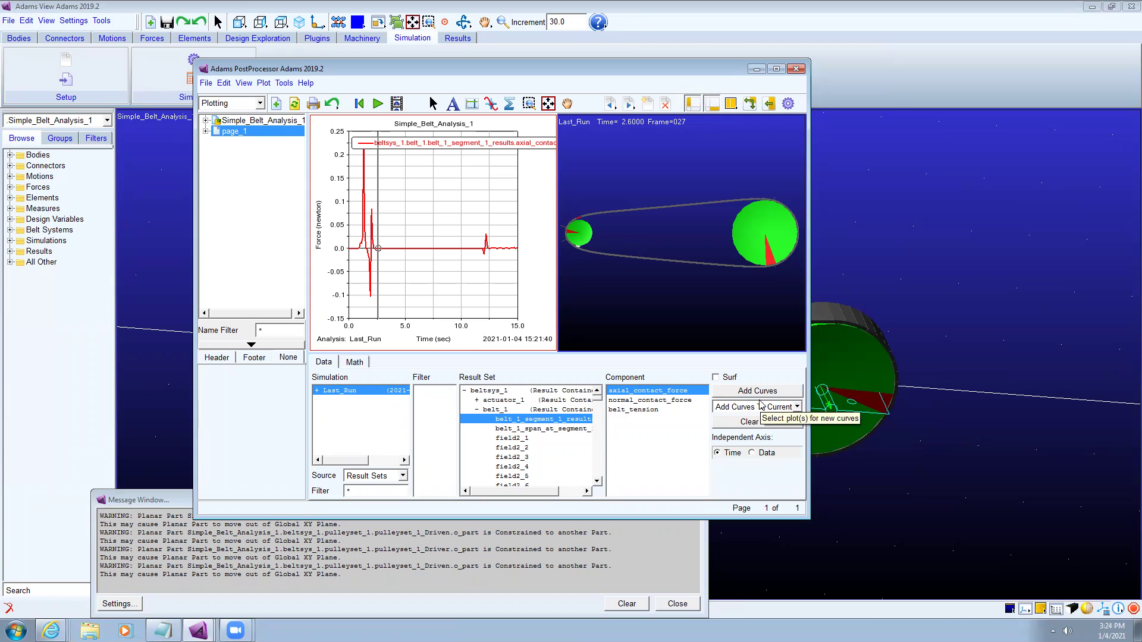
left_click(666, 400)
left_click(664, 409)
left_click(700, 392)
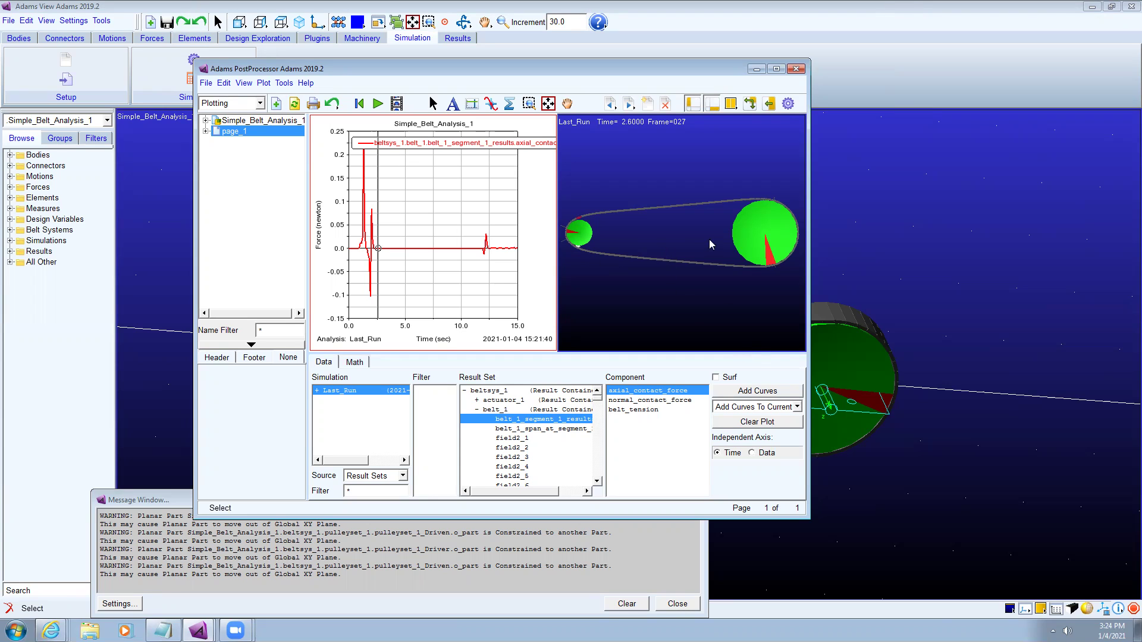
Step: Close the PostProcessor and rerun the scripted simulation Simple_Belt_Analysis_1.Last_Sim with resetting before and after
left_click(795, 68)
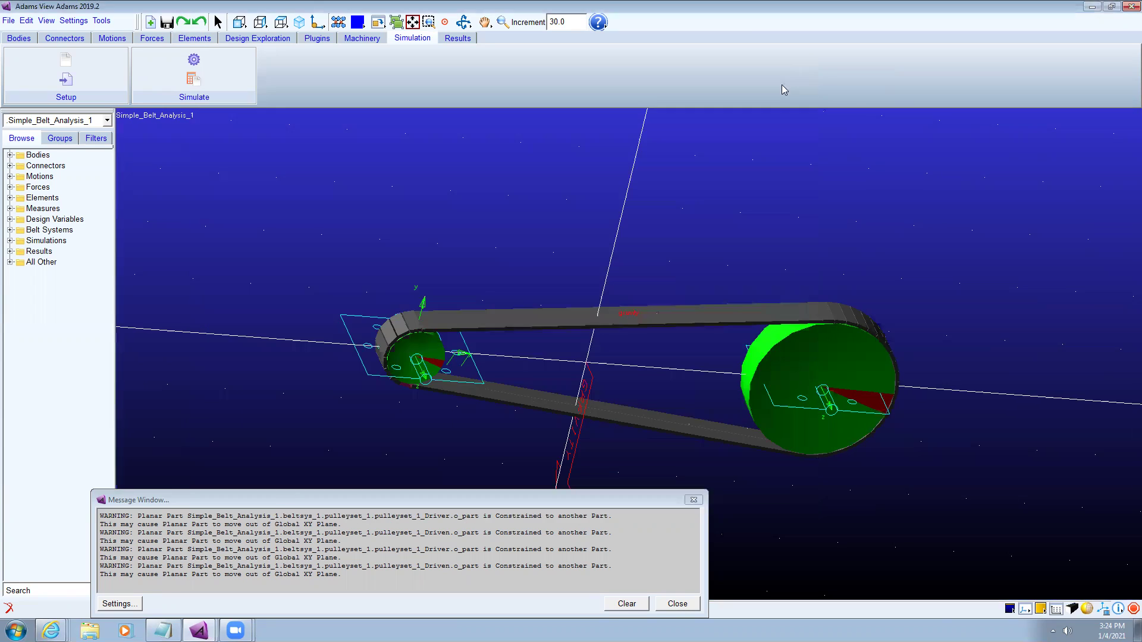
left_click(192, 81)
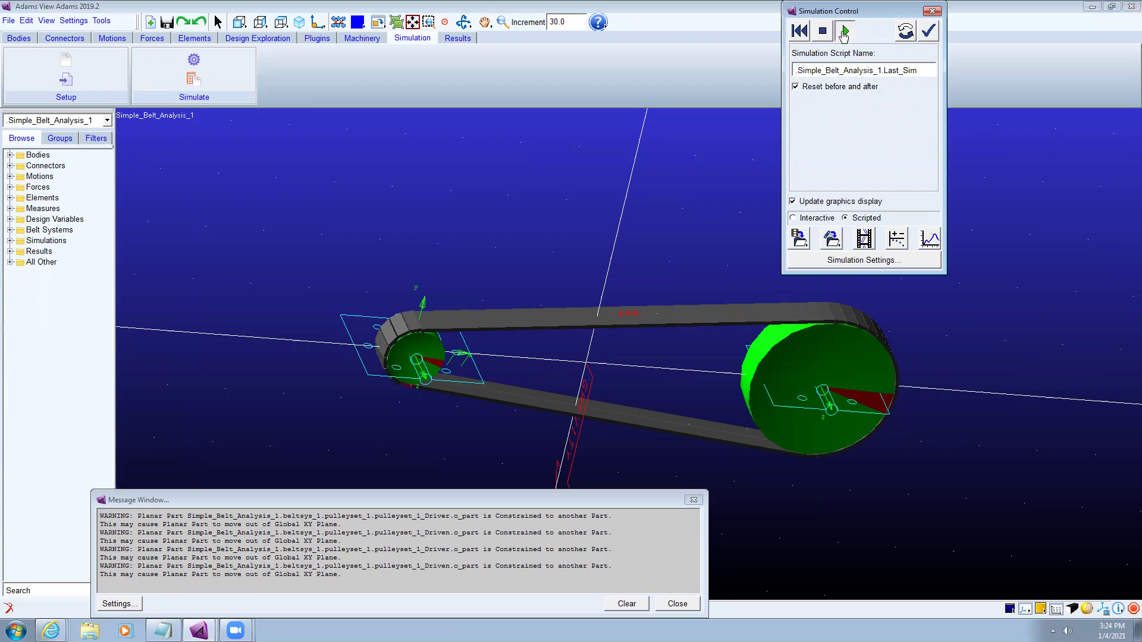
left_click(842, 31)
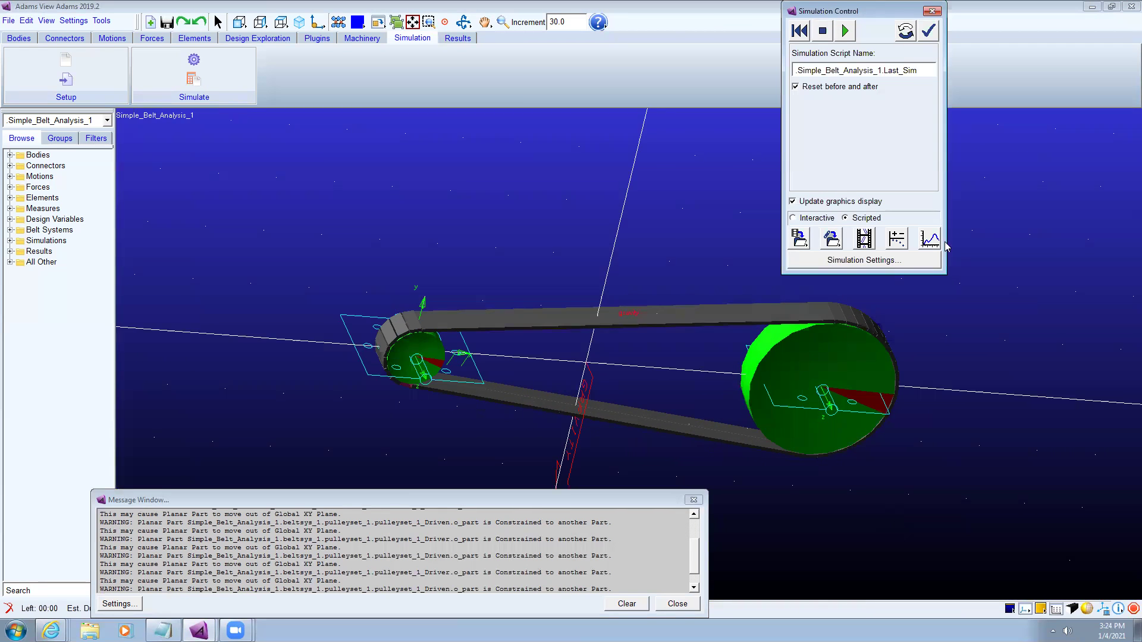
left_click(931, 10)
Step: Reopen the PostProcessor and add a blue solid spec line of thickness 2 at Y value 0.15 to the force plot
left_click(457, 38)
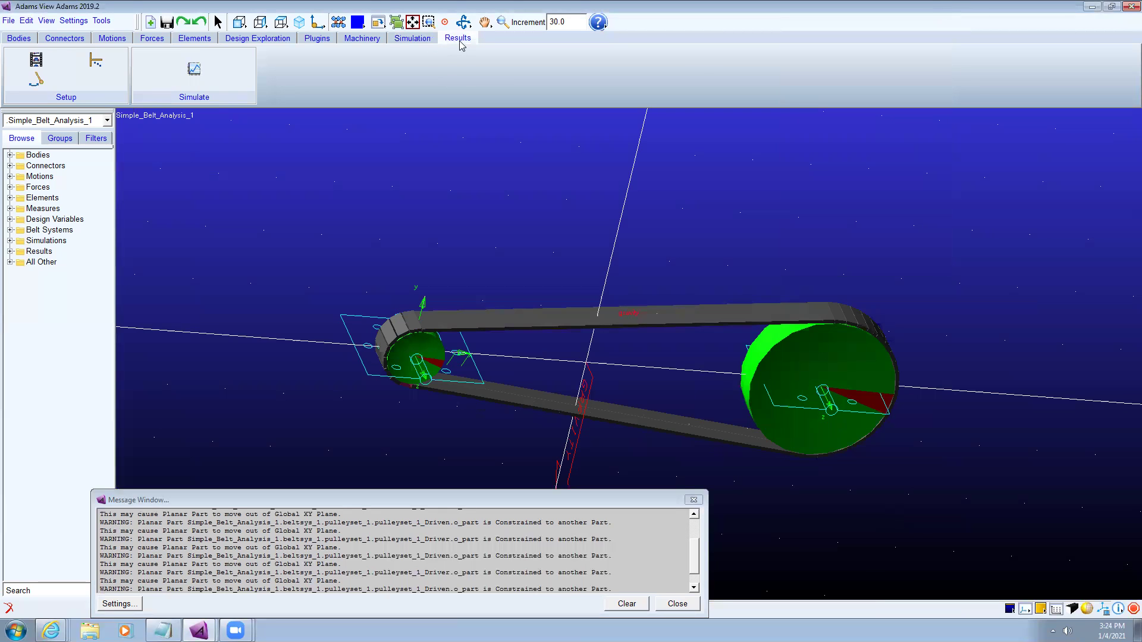
left_click(195, 70)
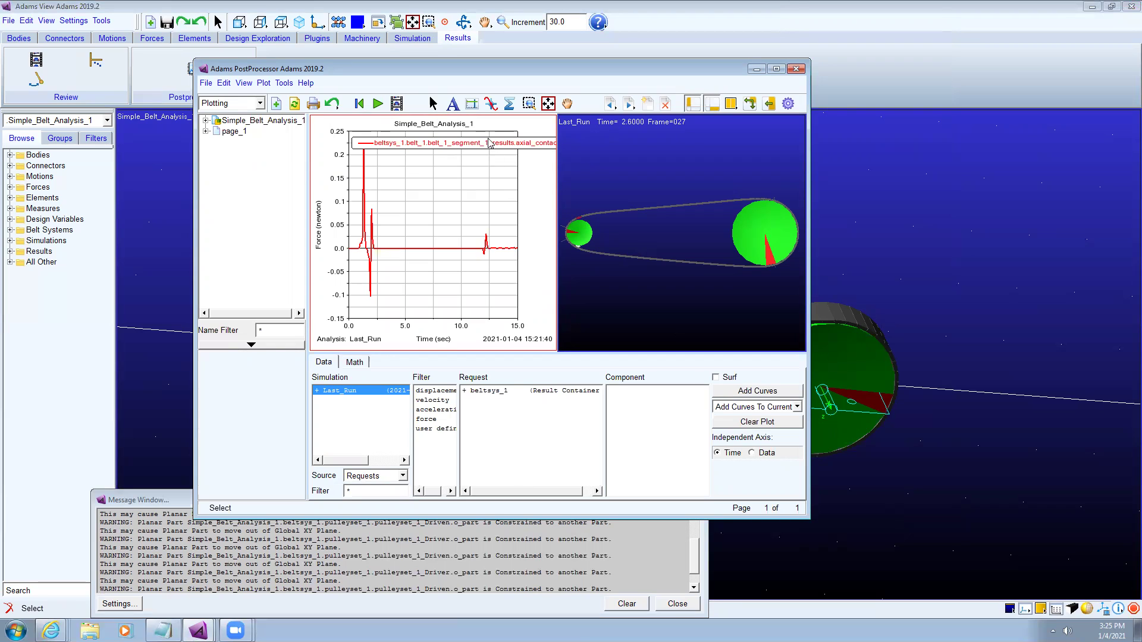
left_click(471, 104)
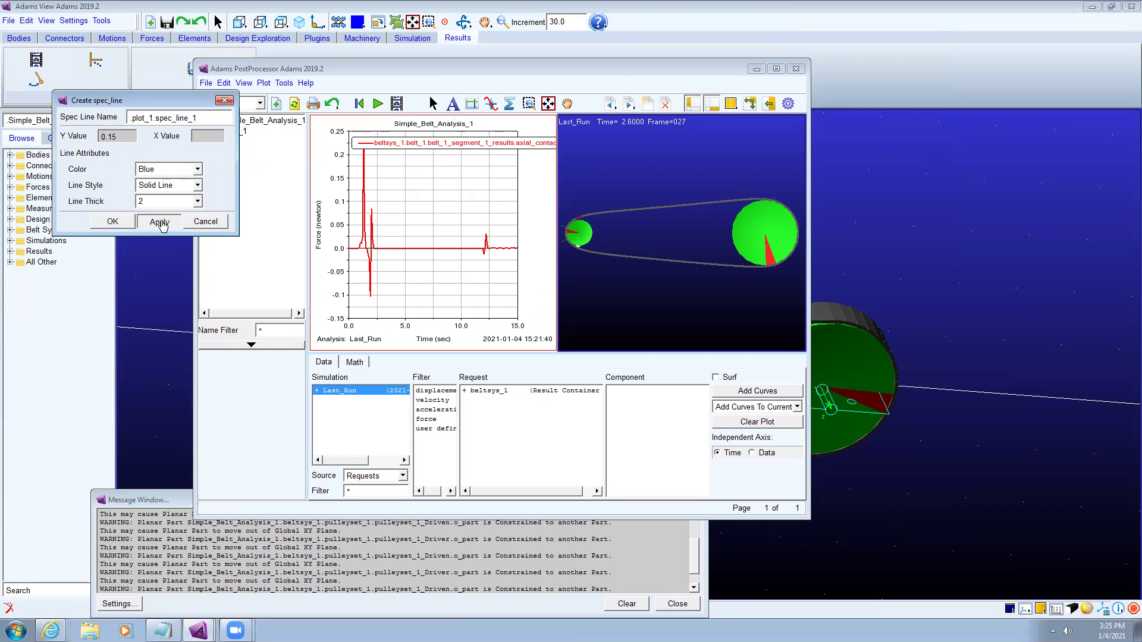
left_click(113, 221)
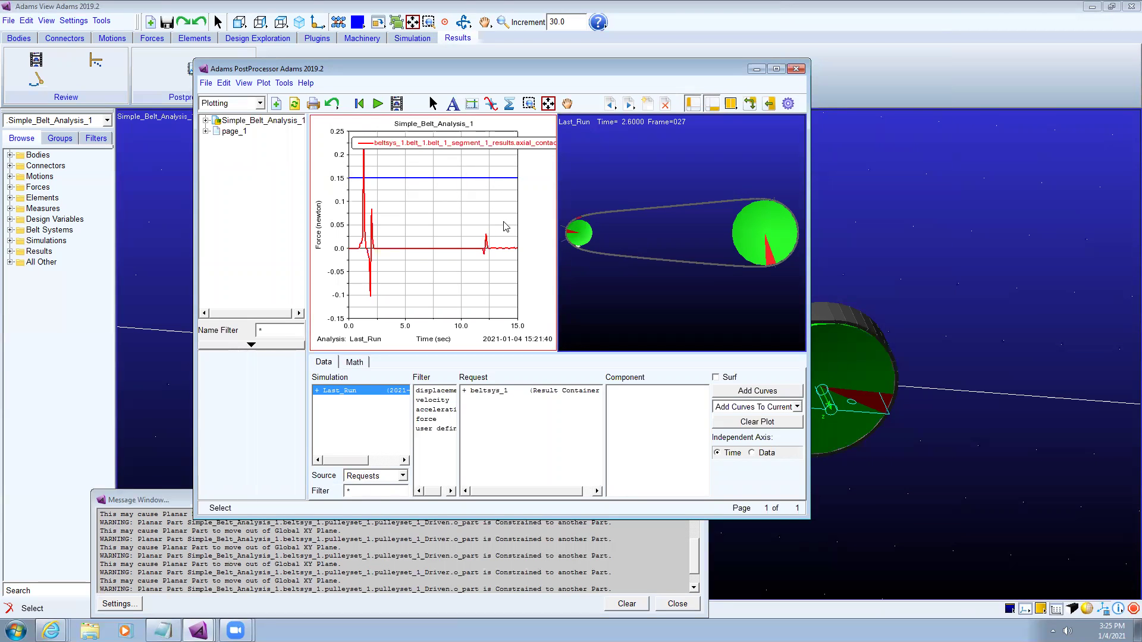
Step: Play the belt animation alongside the force plot with its spec line, and close the PostProcessor
left_click(375, 104)
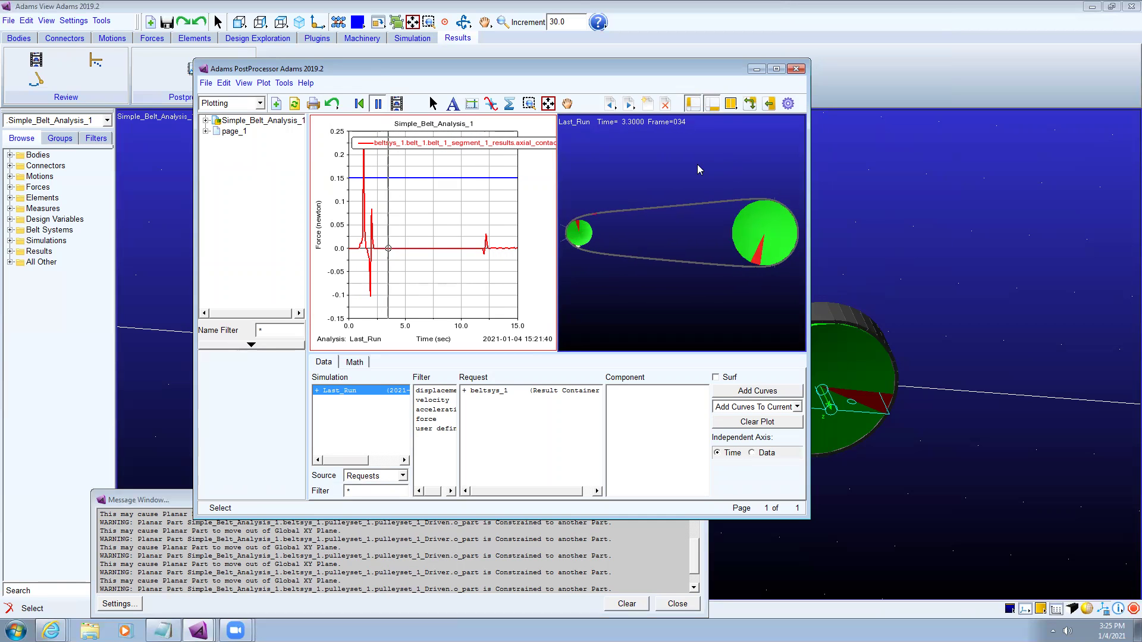
left_click(795, 68)
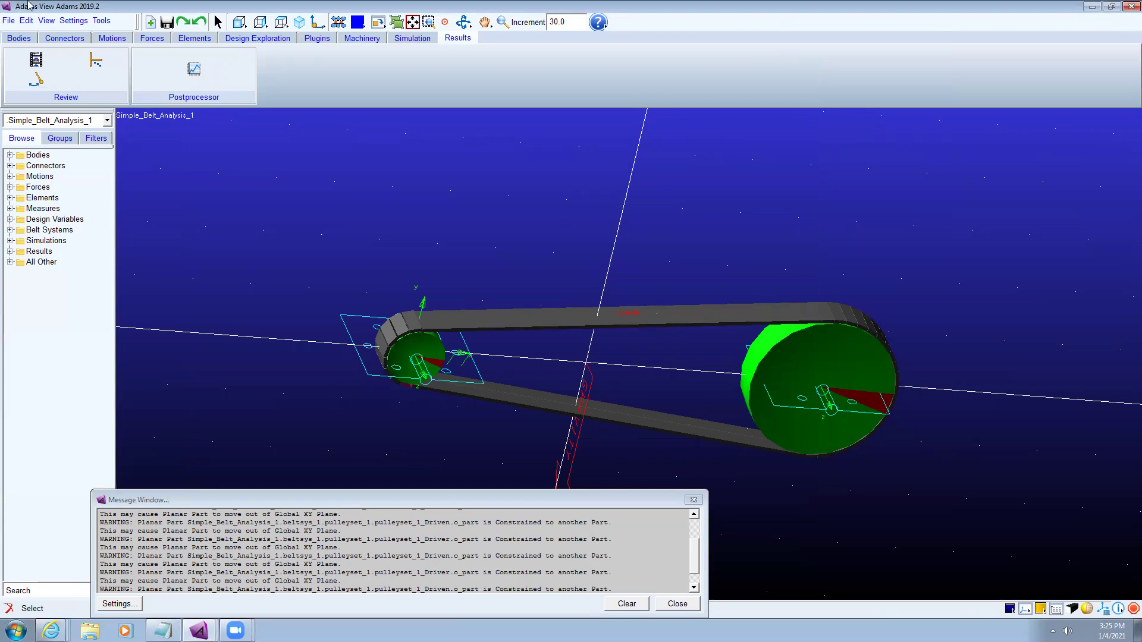
Step: Save the current model database as Simple_Belt_Analysis_1.bin
left_click(9, 20)
left_click(25, 59)
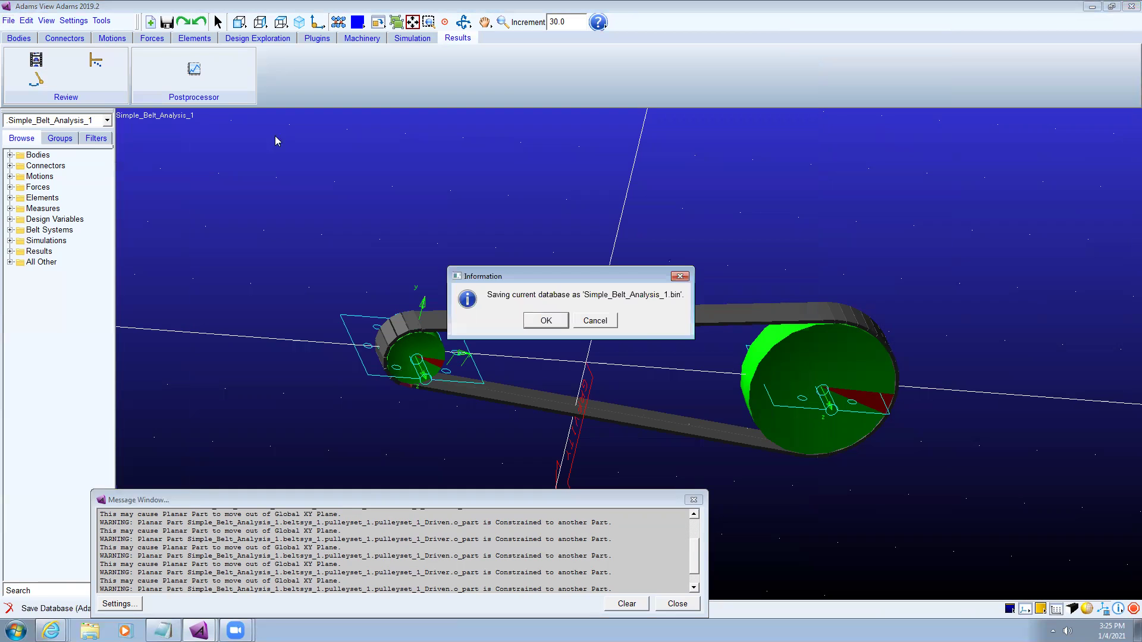
left_click(544, 321)
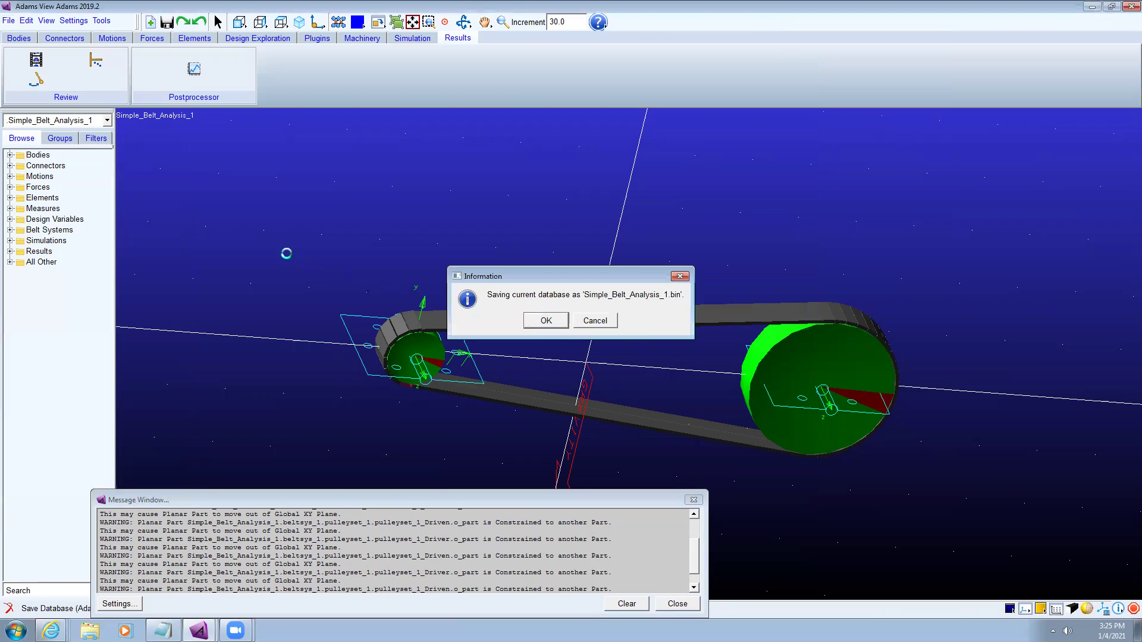
Step: Exit the modelling program and dismiss the question about creating a backup copy of Simple_Belt_Analysis_1.bin
left_click(9, 20)
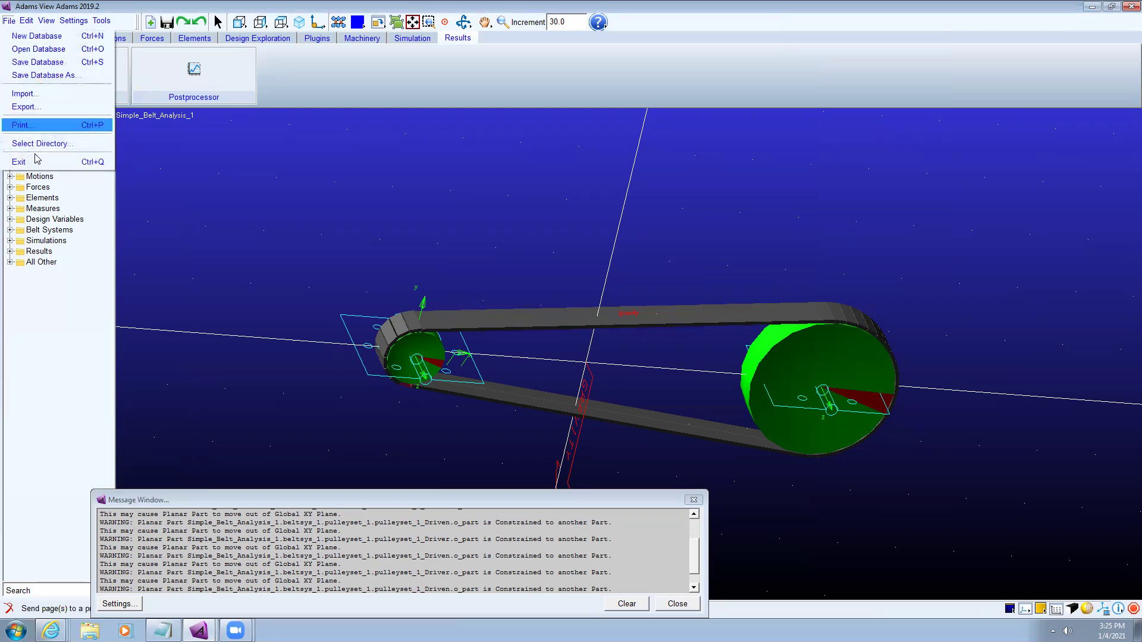
left_click(36, 160)
left_click(329, 284)
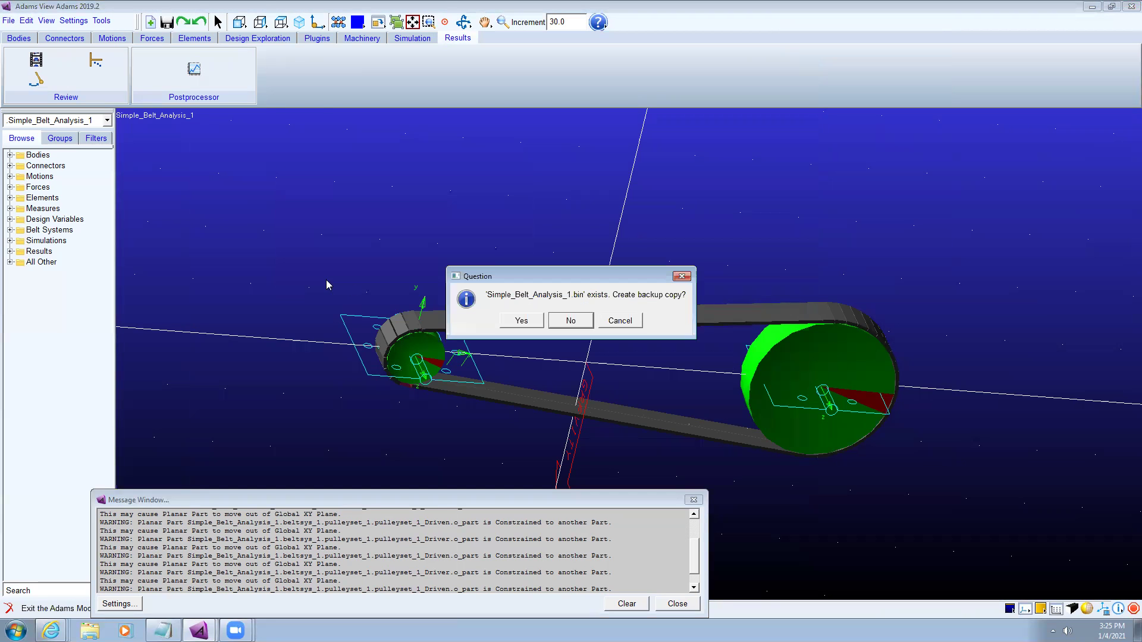
left_click(682, 274)
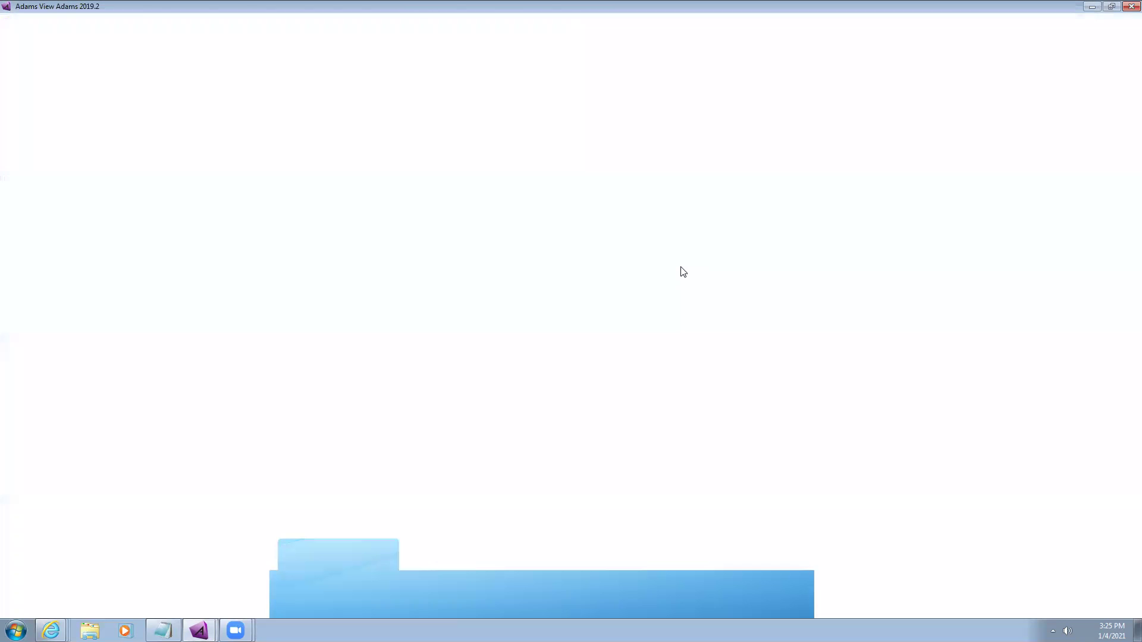